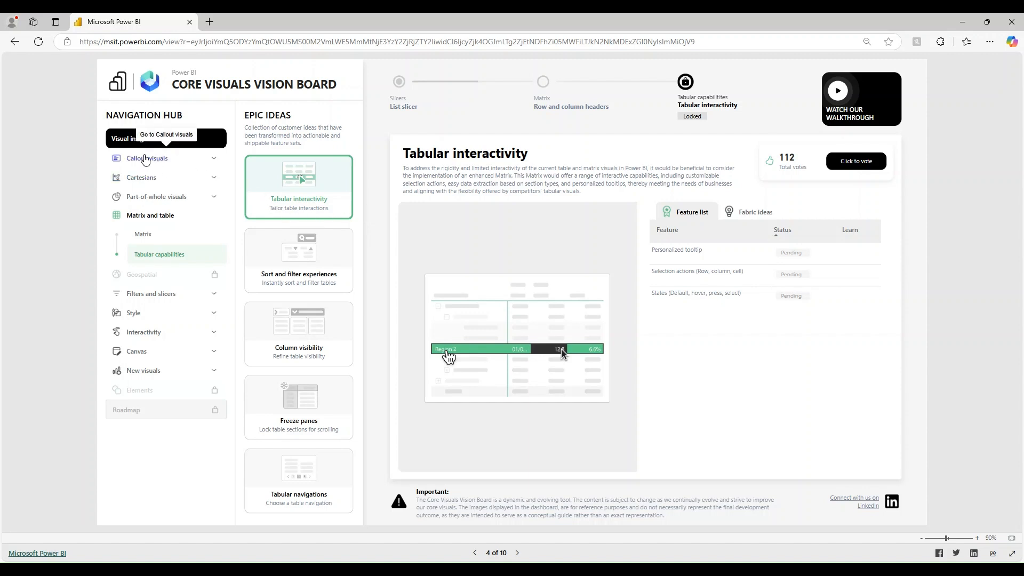
Open the Callout visuals section of the Navigation Hub and show its Gauge ideas.
{"action": "left_click", "coordinate": [145, 159]}
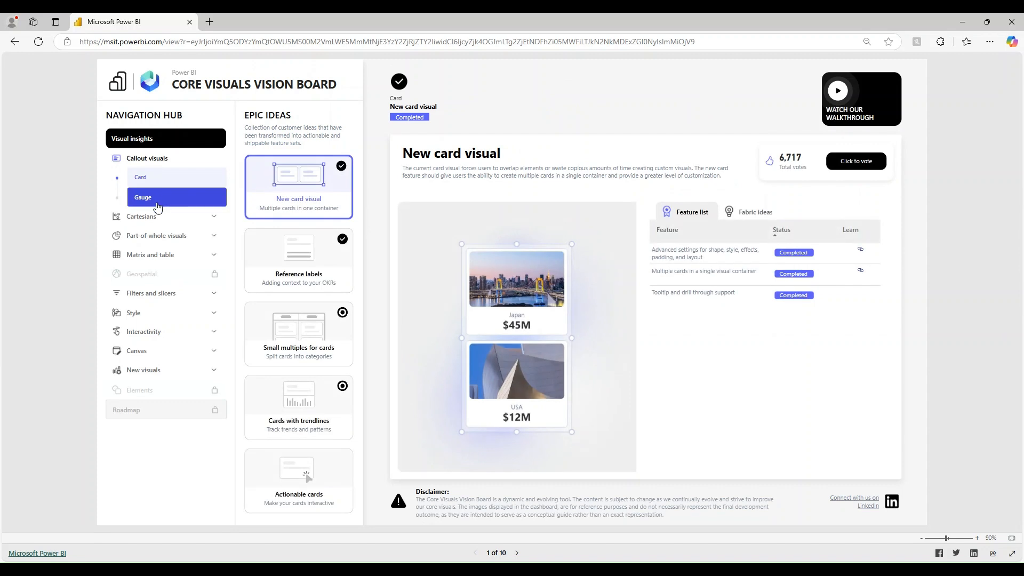
{"action": "left_click", "coordinate": [163, 203]}
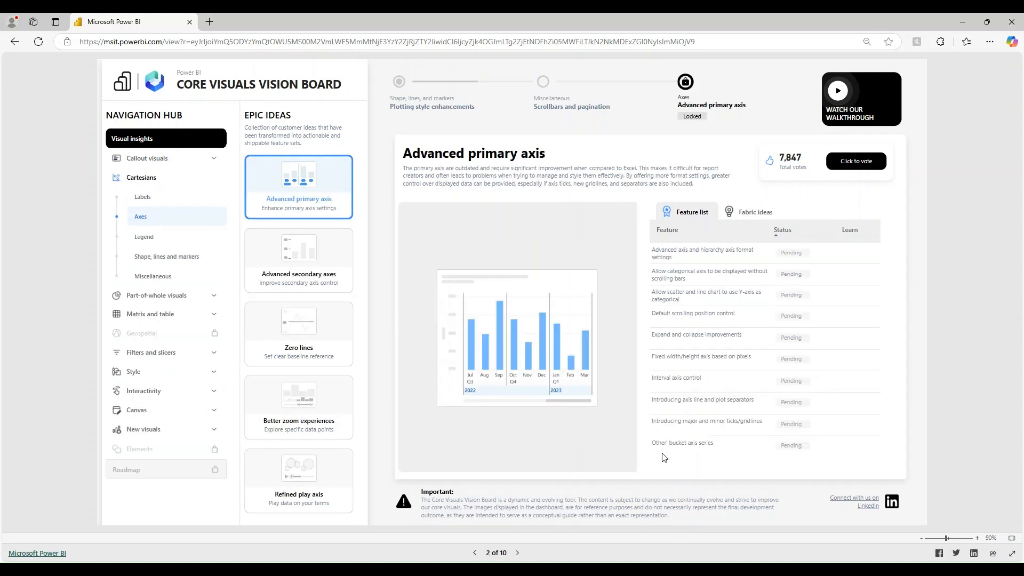
View the Advanced secondary axes and Better zoom experiences ideas for Axes, and show the Labels subsection of Cartesians.
{"action": "left_click", "coordinate": [300, 259]}
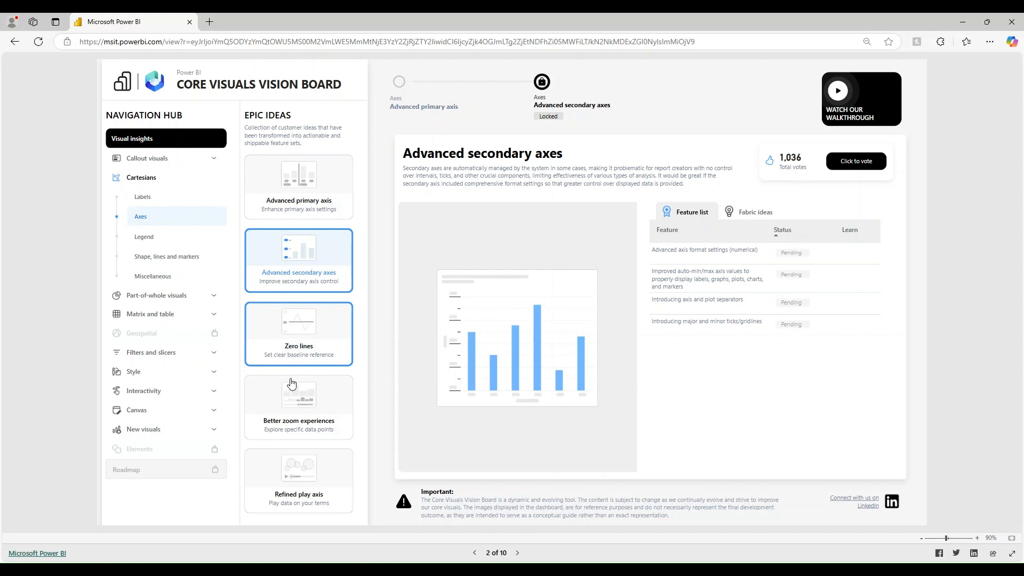
{"action": "left_click", "coordinate": [292, 400]}
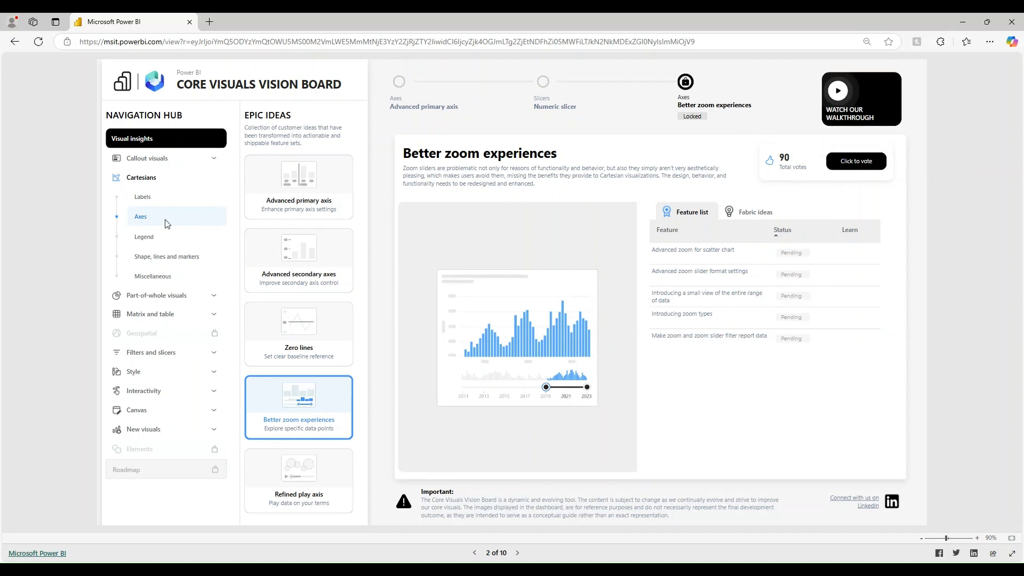
{"action": "left_click", "coordinate": [160, 196]}
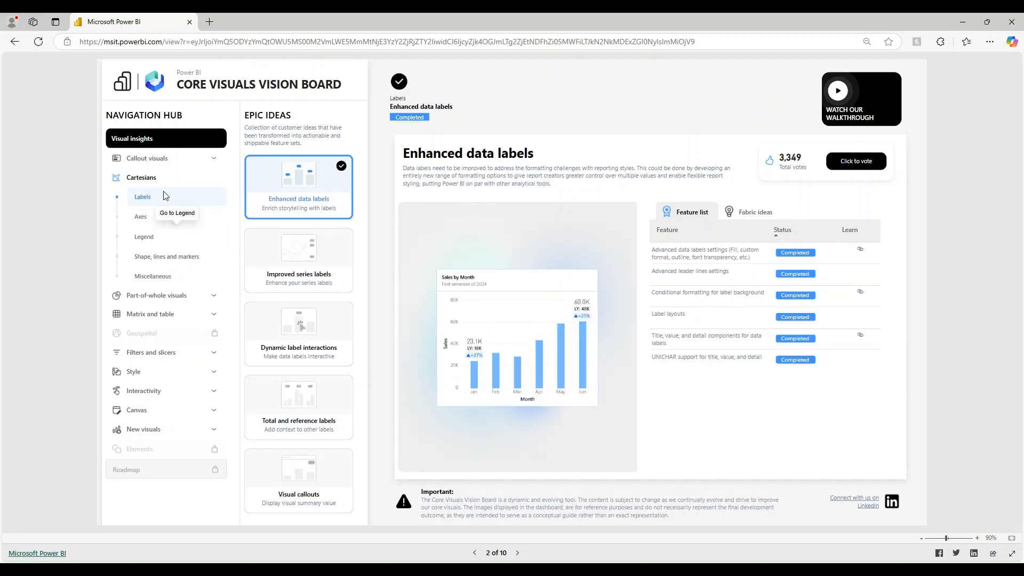
Show Gauge under Callout visuals and go through the Cartesians subsections Axes, Legend, Shape, lines and markers, and Miscellaneous.
{"action": "left_click", "coordinate": [154, 164]}
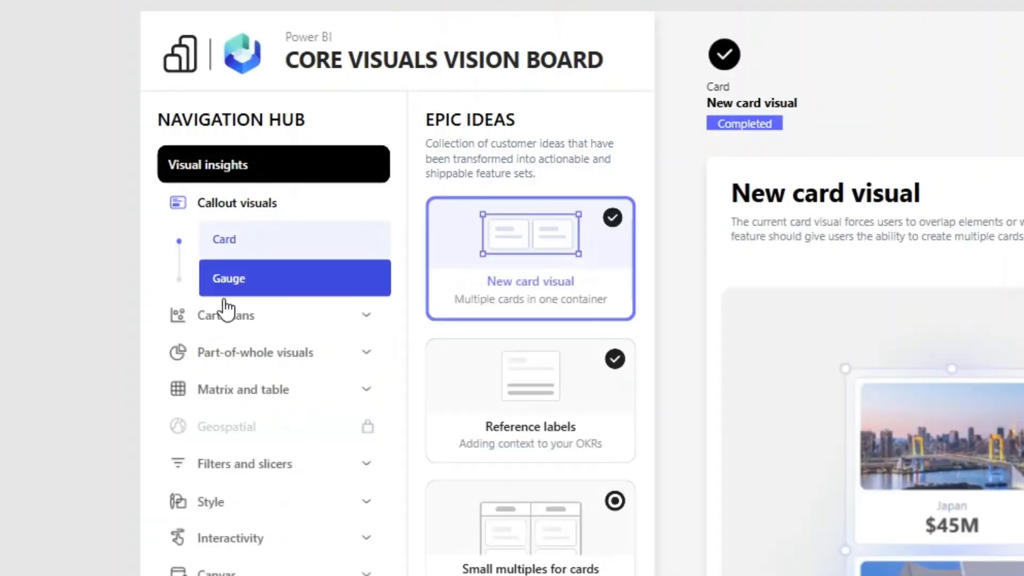
{"action": "left_click", "coordinate": [152, 203]}
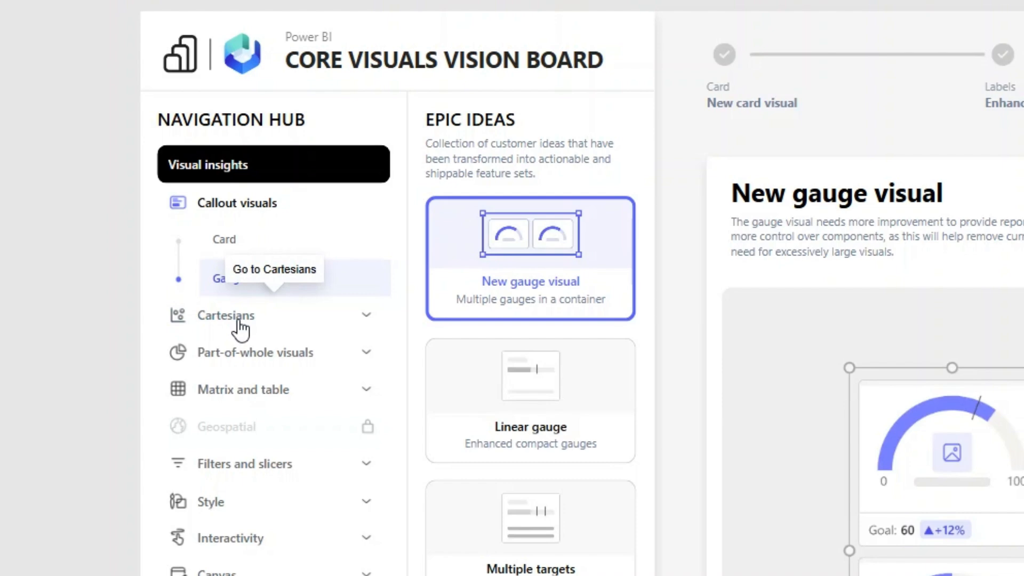
{"action": "left_click", "coordinate": [240, 326]}
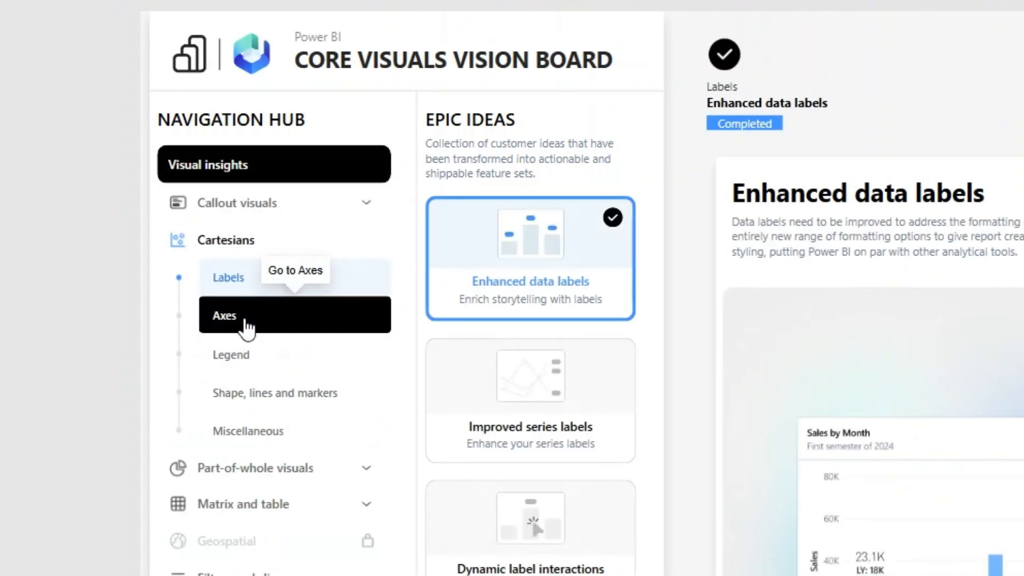
{"action": "left_click", "coordinate": [245, 319]}
{"action": "left_click", "coordinate": [246, 357]}
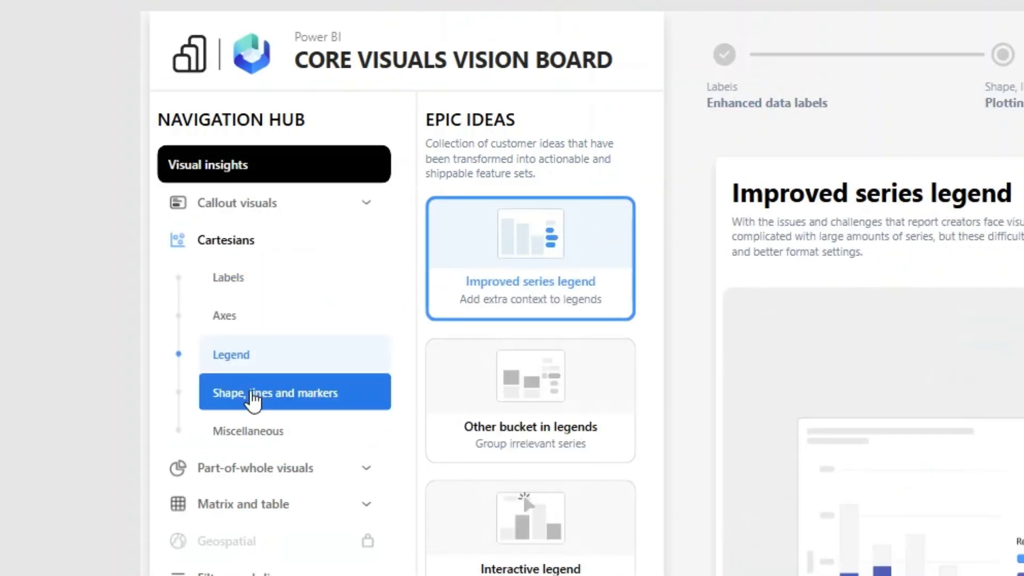
{"action": "left_click", "coordinate": [254, 400]}
{"action": "left_click", "coordinate": [285, 433]}
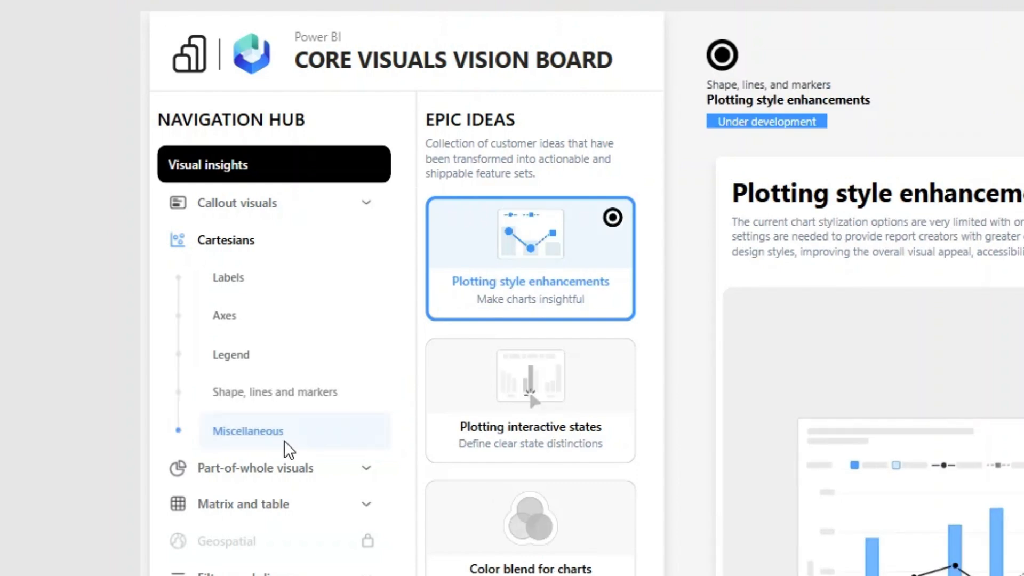
Go back up the Cartesians subsections from Shape, lines and markers through Legend and Axes to Labels.
{"action": "left_click", "coordinate": [258, 381]}
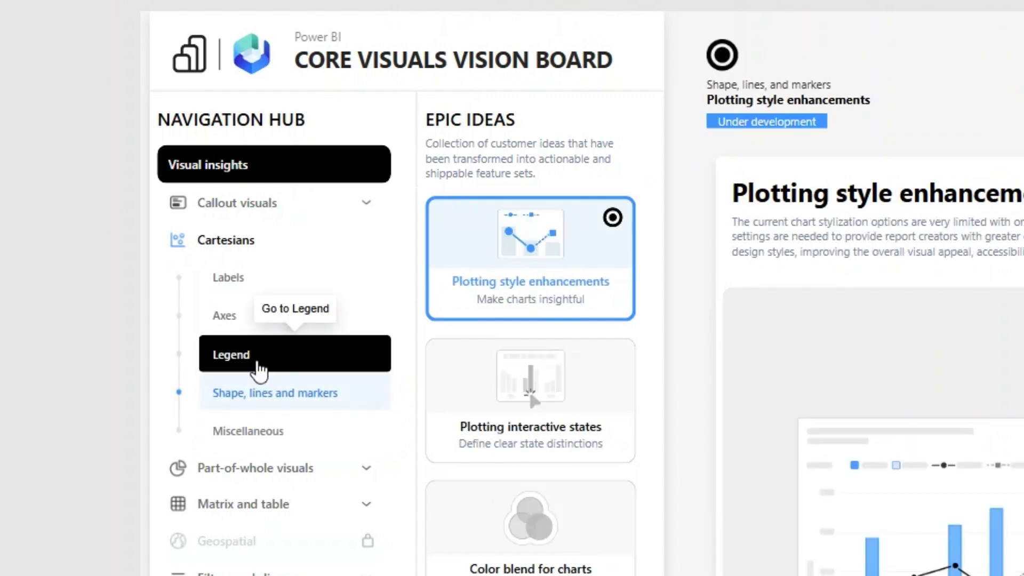
{"action": "left_click", "coordinate": [258, 368]}
{"action": "left_click", "coordinate": [256, 322]}
{"action": "left_click", "coordinate": [243, 282]}
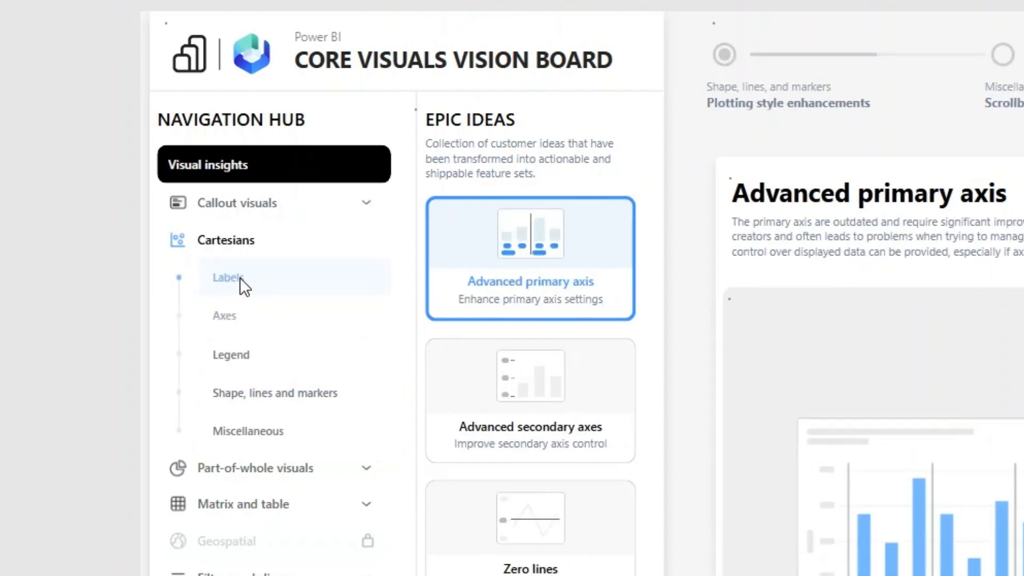
Revisit Gauge under Callout visuals and show the Legend subsection of Cartesians.
{"action": "left_click", "coordinate": [180, 208]}
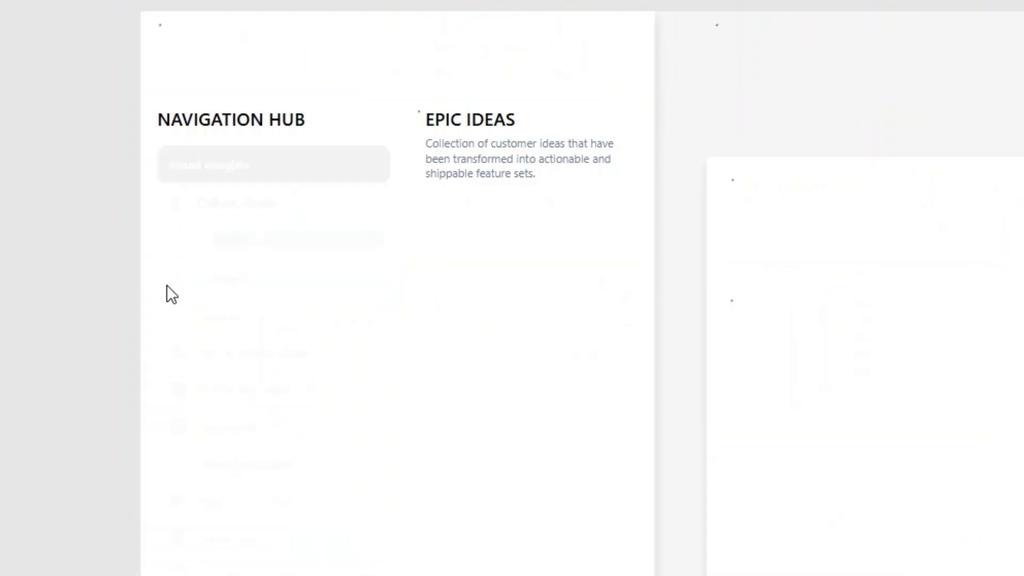
{"action": "left_click", "coordinate": [259, 282]}
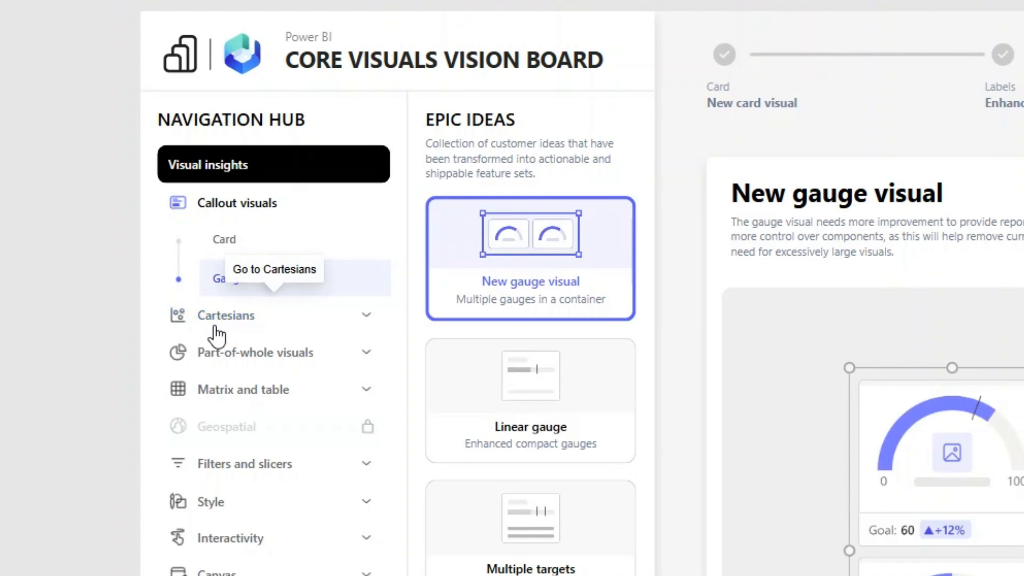
{"action": "left_click", "coordinate": [216, 328]}
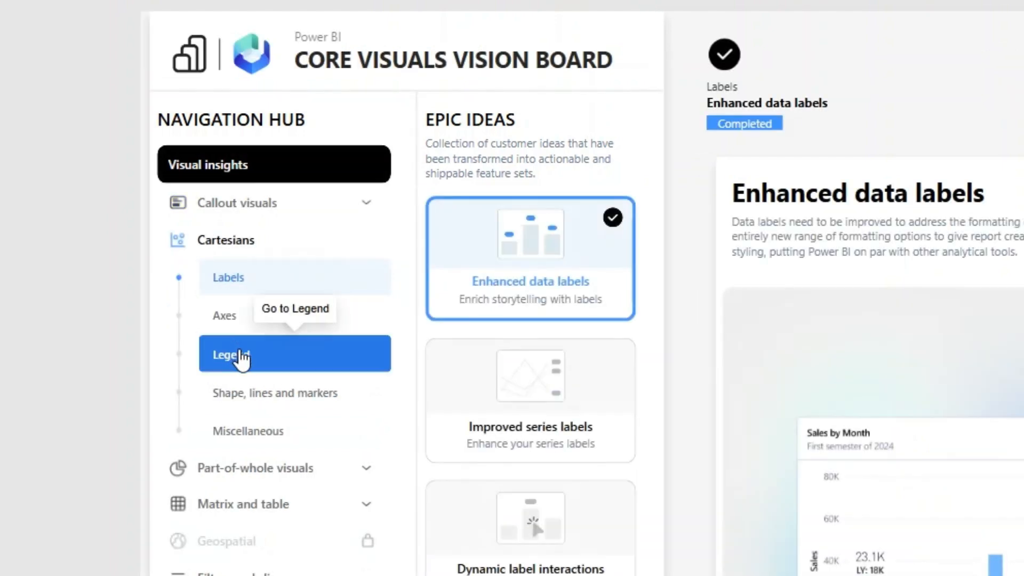
{"action": "left_click", "coordinate": [241, 364]}
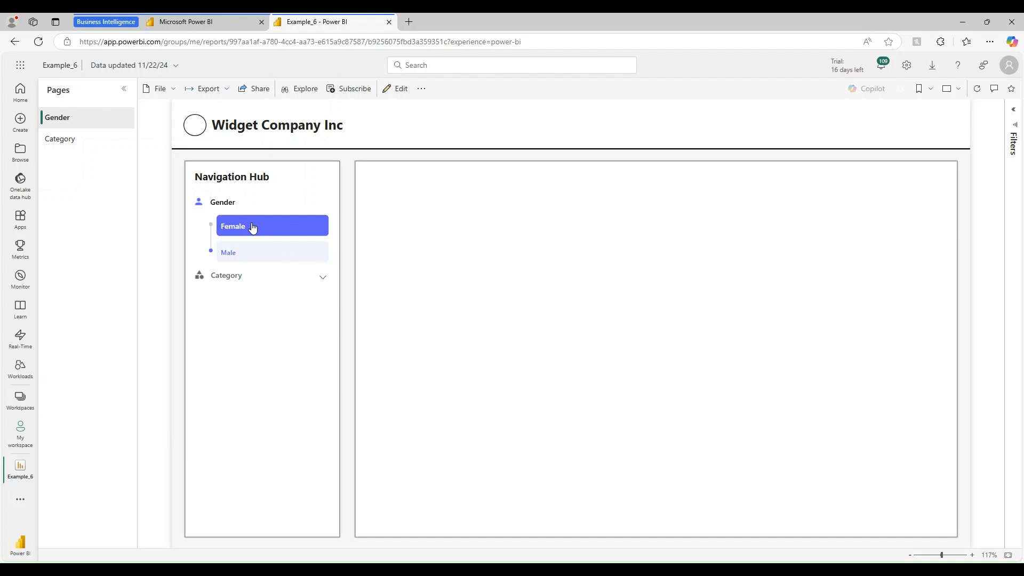
In the Example_6 report, try the Female and Male entries under Gender in the Navigation Hub.
{"action": "left_click", "coordinate": [253, 228]}
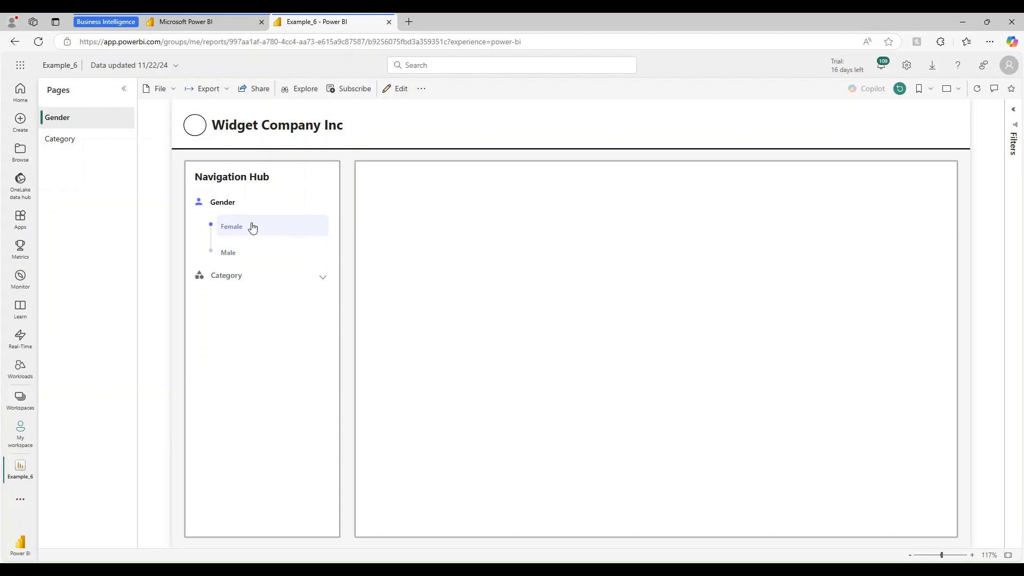
{"action": "left_click", "coordinate": [266, 252]}
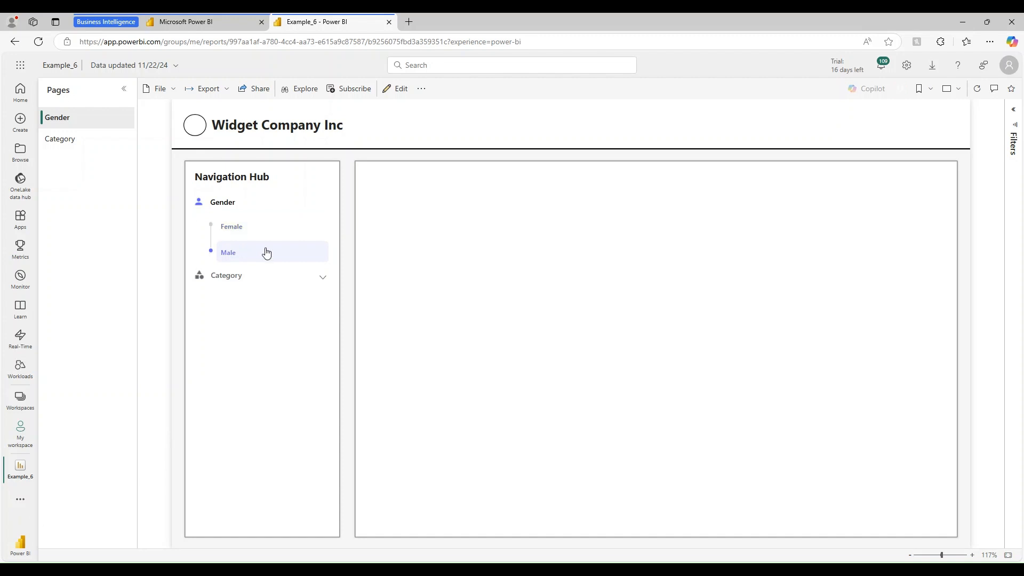
Expand Category in the Navigation Hub and try Clothing, Electronics and Gadgets in order, returning through them to Accessories.
{"action": "left_click", "coordinate": [229, 276]}
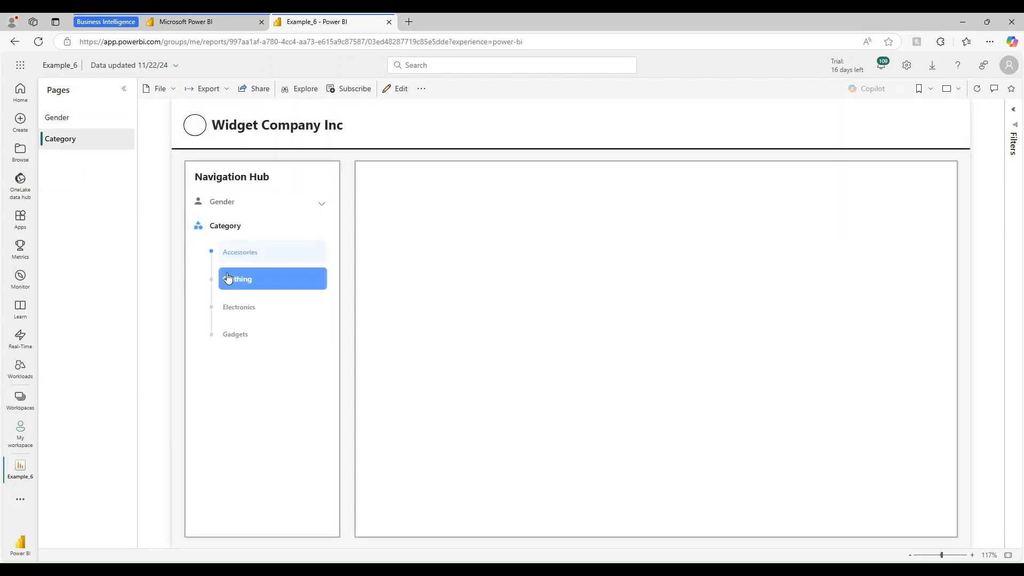
{"action": "left_click", "coordinate": [249, 288]}
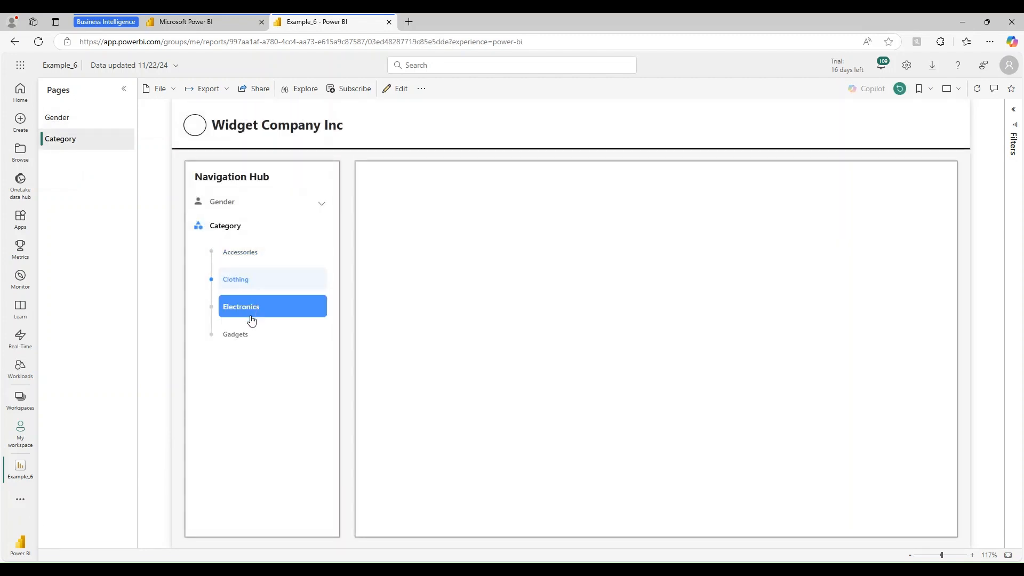
{"action": "left_click", "coordinate": [258, 311]}
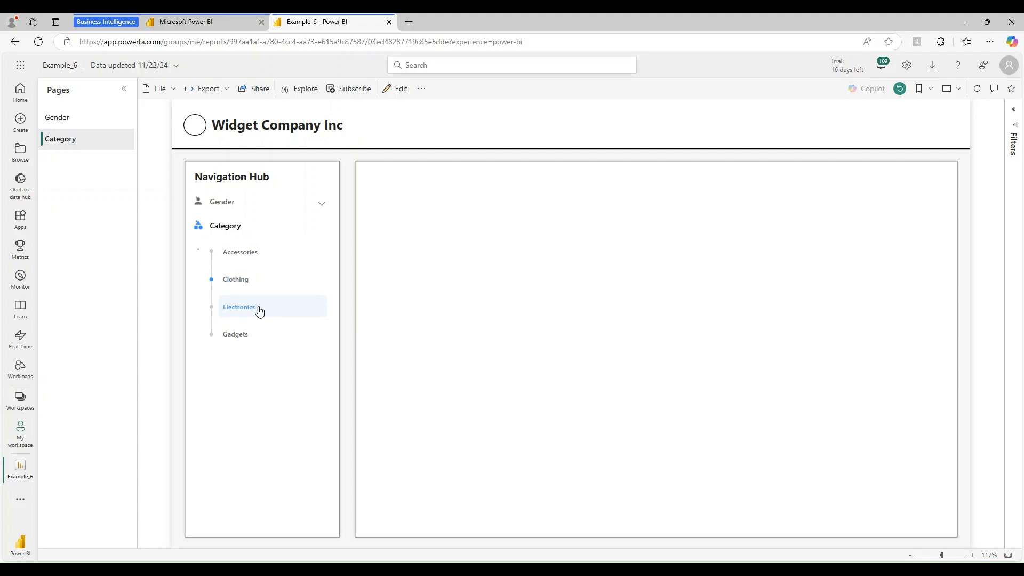
{"action": "left_click", "coordinate": [260, 346]}
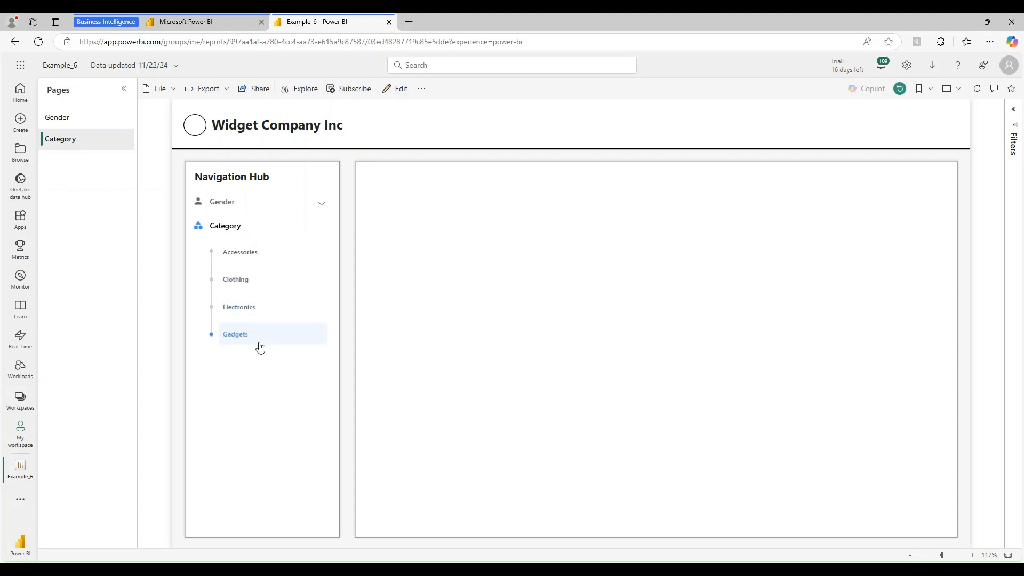
{"action": "left_click", "coordinate": [247, 312]}
{"action": "left_click", "coordinate": [246, 285]}
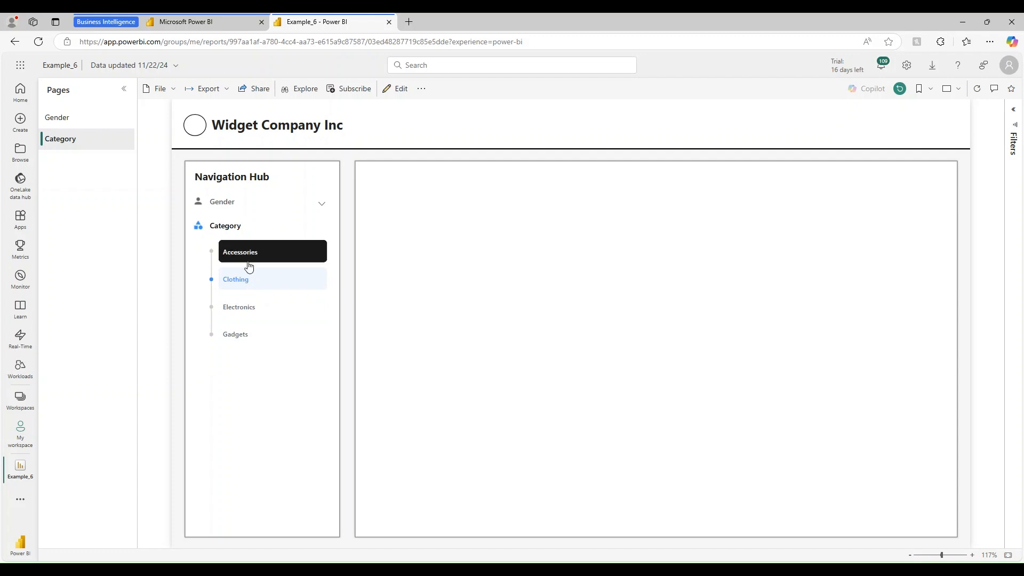
{"action": "left_click", "coordinate": [248, 267]}
Switch to the Core Visuals Vision Board and show the Cartesians subsections Labels, Axes and Legend.
{"action": "left_click", "coordinate": [207, 22]}
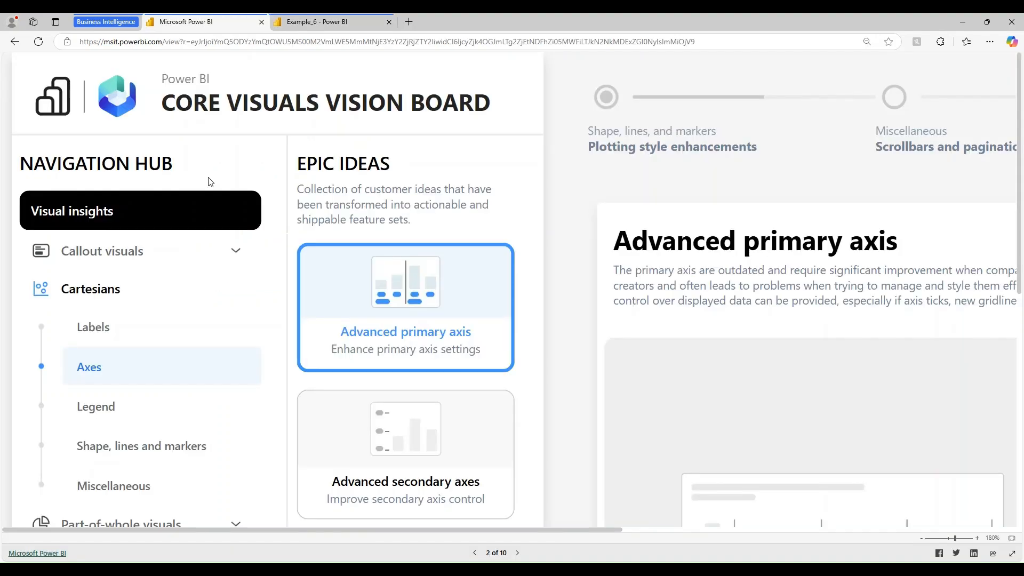
{"action": "left_click", "coordinate": [105, 323]}
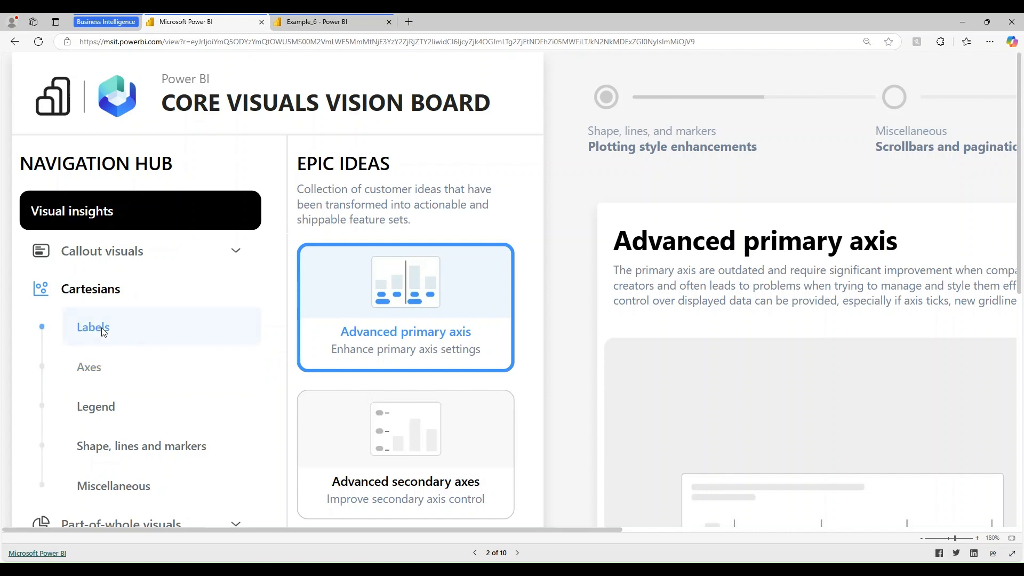
{"action": "left_click", "coordinate": [90, 373]}
{"action": "left_click", "coordinate": [94, 407]}
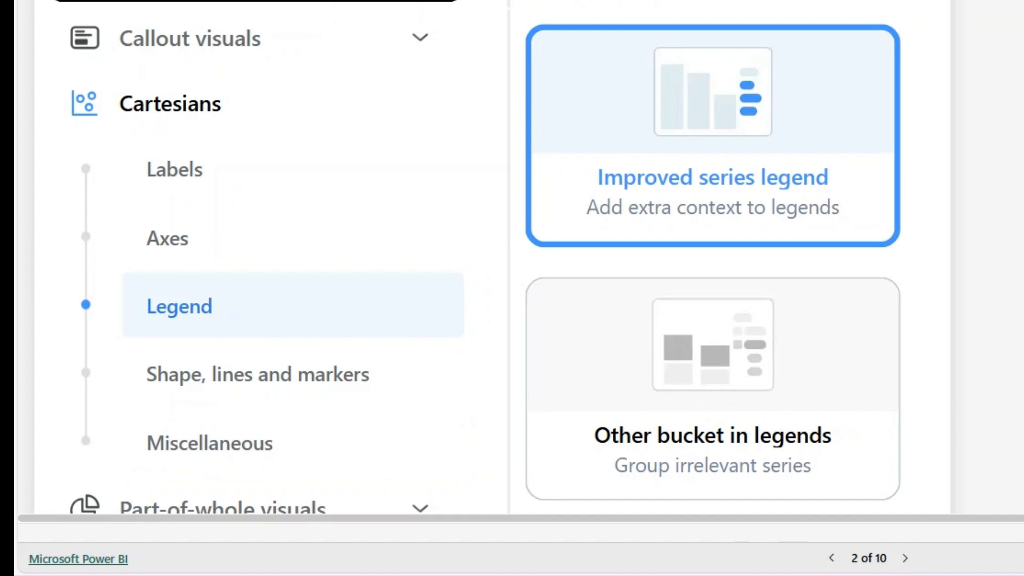
Page forward through the vision board report from page 2 to page 7 and back to the Geospatial page 5.
{"action": "left_click", "coordinate": [906, 558]}
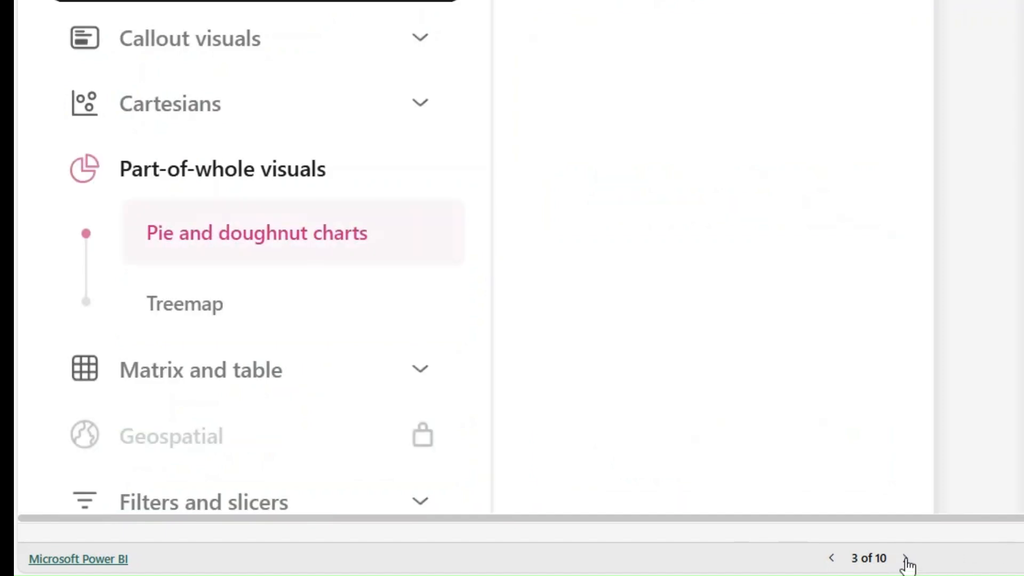
{"action": "left_click", "coordinate": [906, 559]}
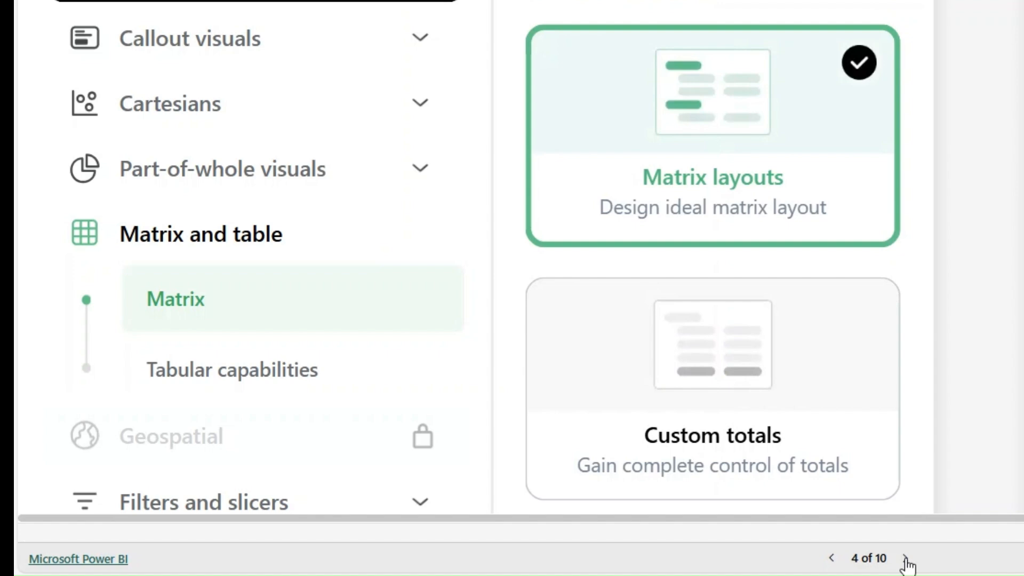
{"action": "left_click", "coordinate": [906, 559]}
{"action": "left_click", "coordinate": [906, 559]}
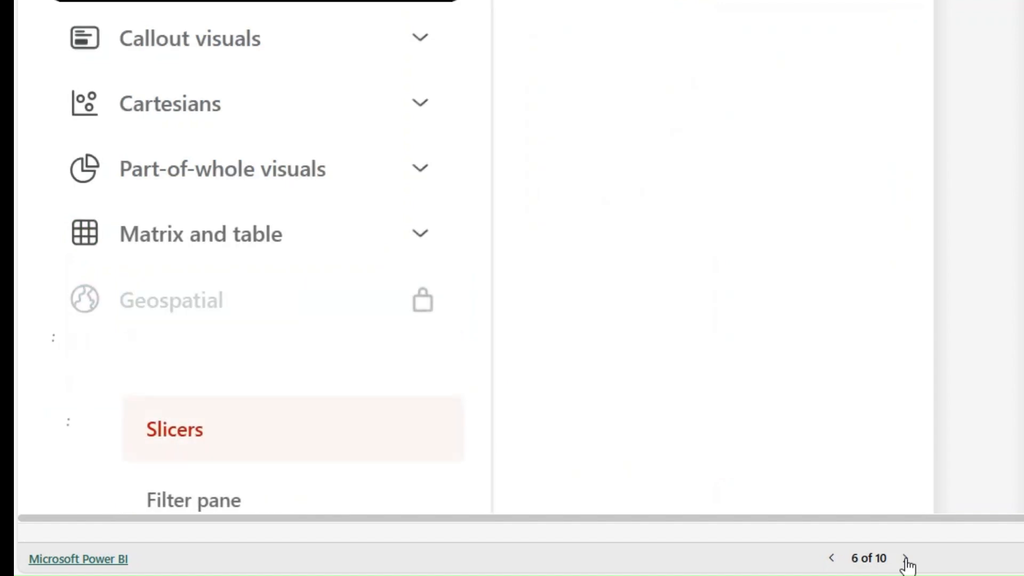
{"action": "left_click", "coordinate": [906, 559]}
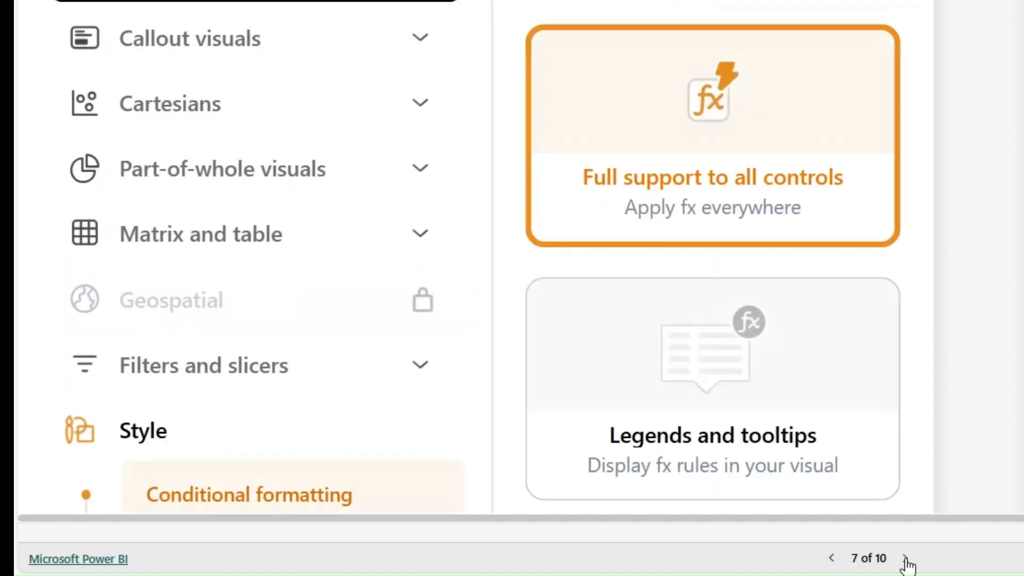
{"action": "left_click", "coordinate": [832, 560]}
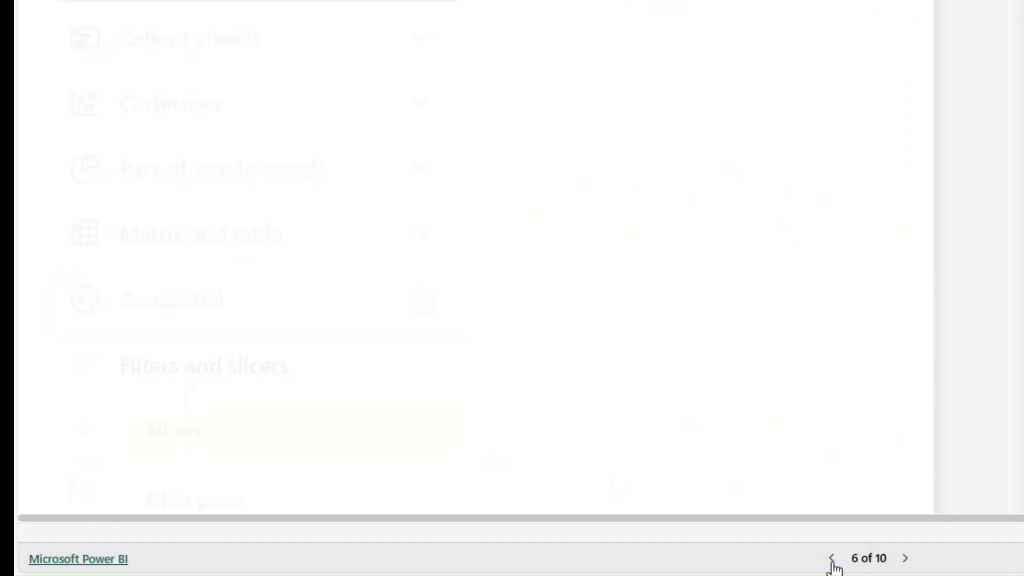
{"action": "left_click", "coordinate": [833, 560]}
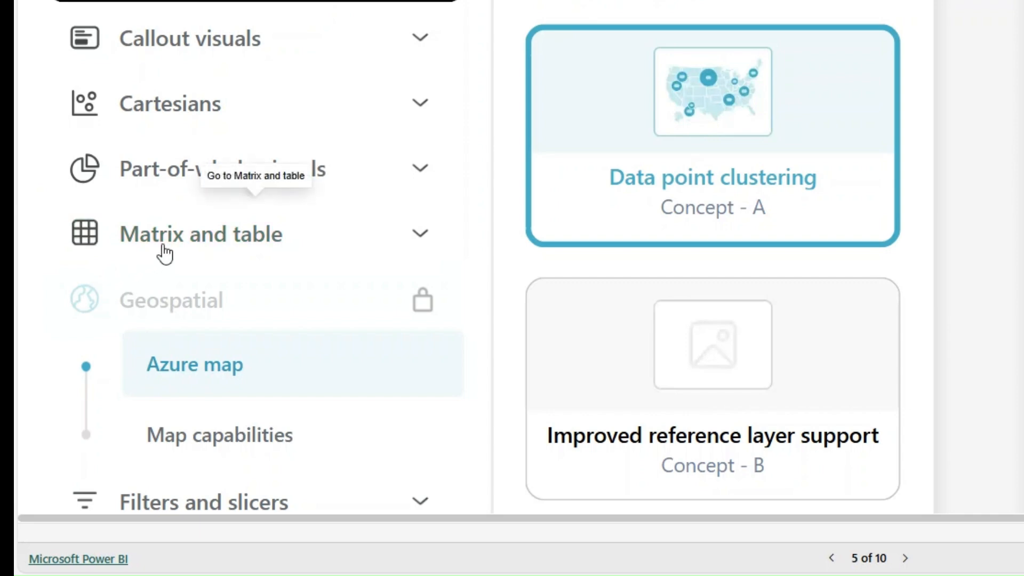
Use the Navigation Hub to visit Matrix and table, Part-of-whole visuals, and Cartesians.
{"action": "left_click", "coordinate": [165, 253]}
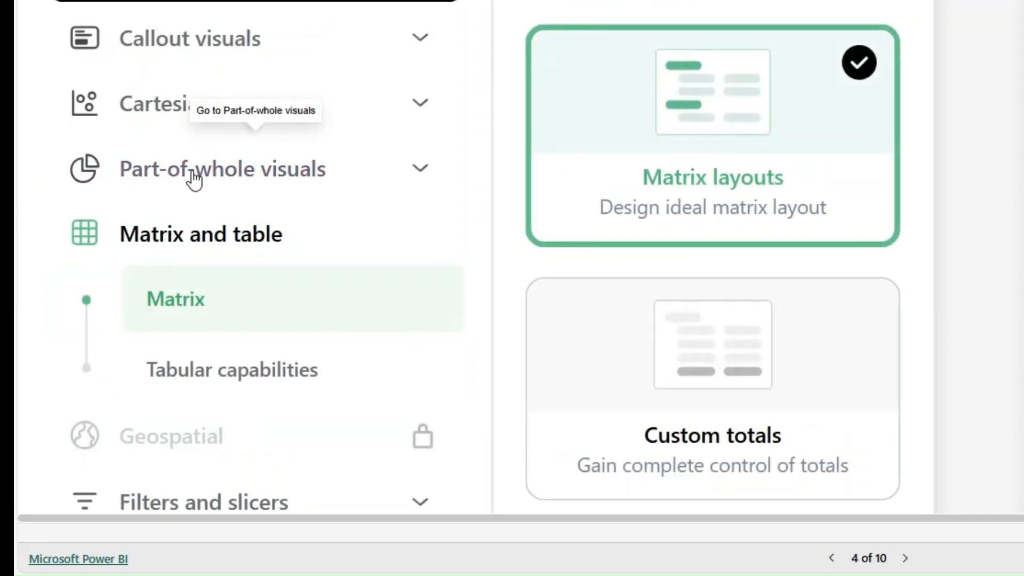
{"action": "left_click", "coordinate": [193, 173]}
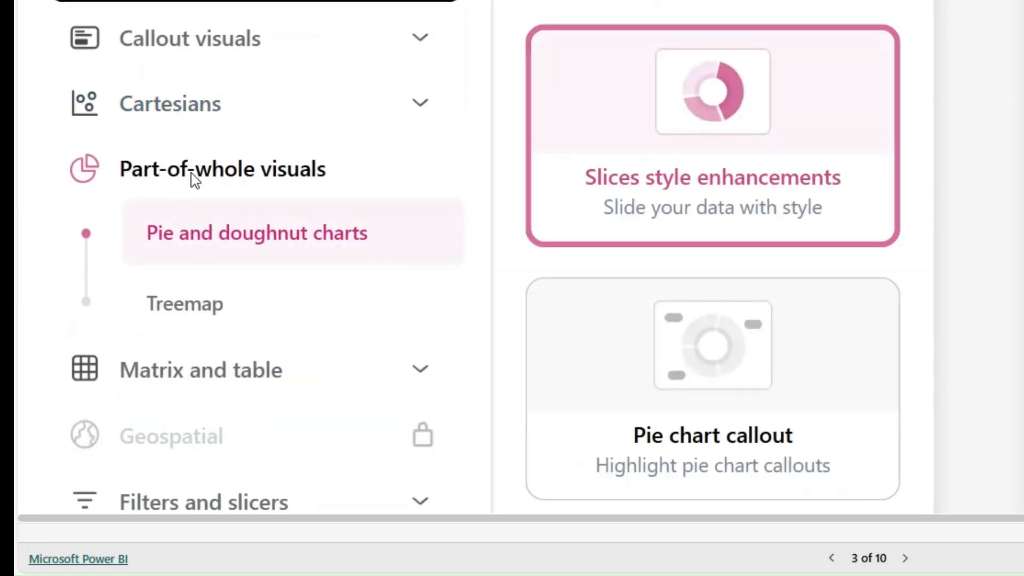
{"action": "left_click", "coordinate": [163, 122]}
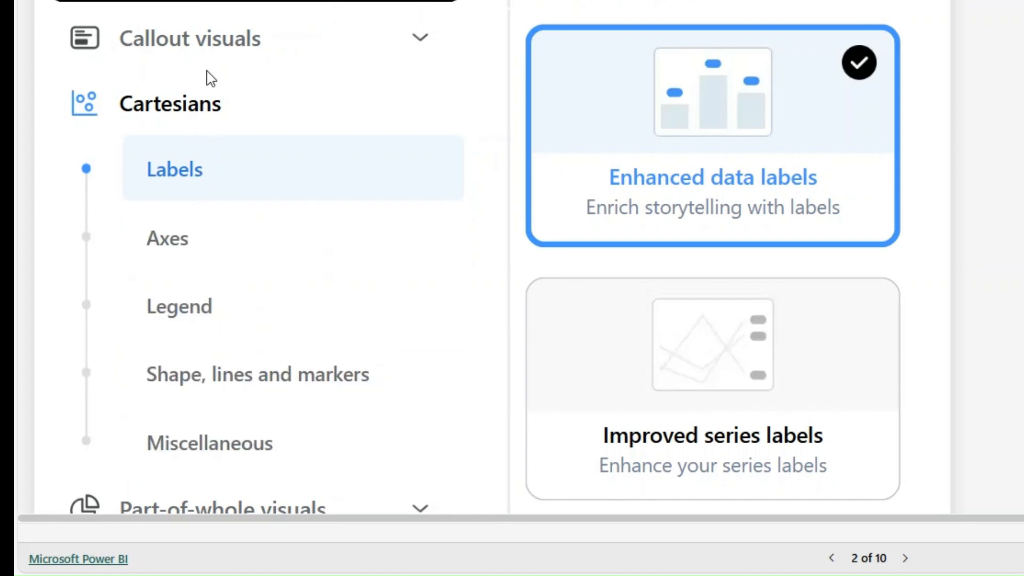
Visit Callout visuals through the Navigation Hub and page forward to the Cartesians page.
{"action": "left_click", "coordinate": [206, 38]}
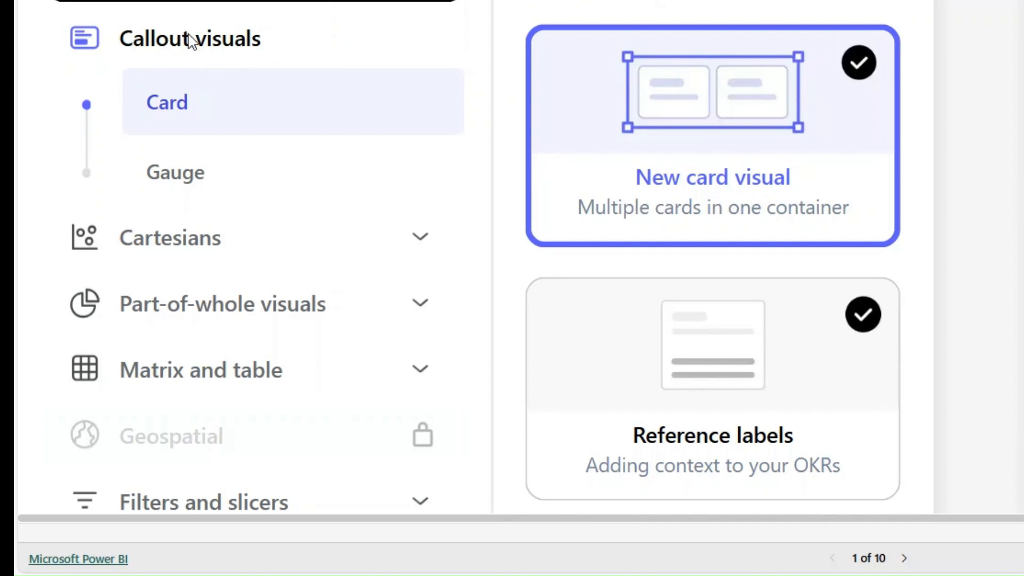
{"action": "left_click", "coordinate": [888, 559]}
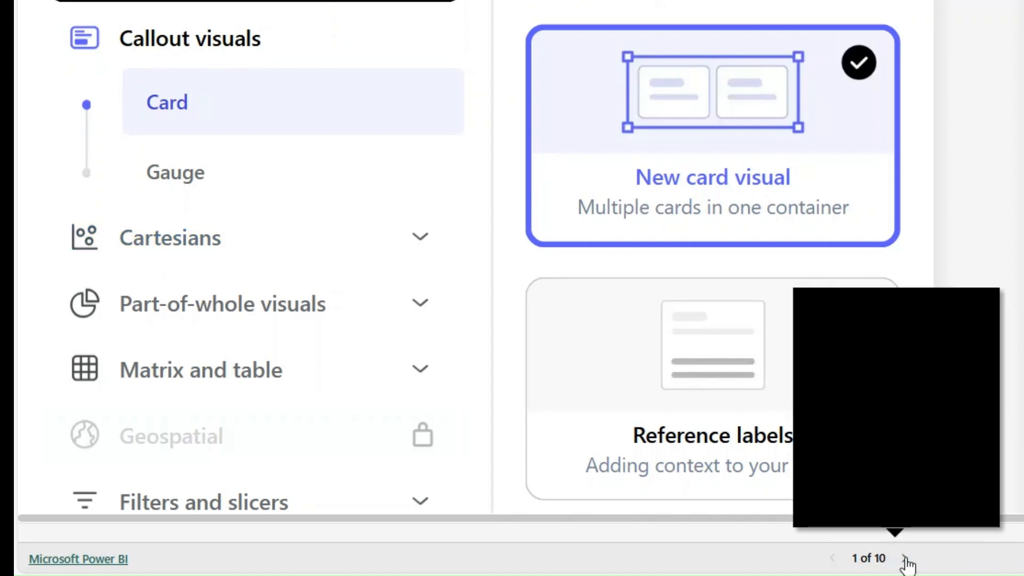
{"action": "left_click", "coordinate": [905, 559]}
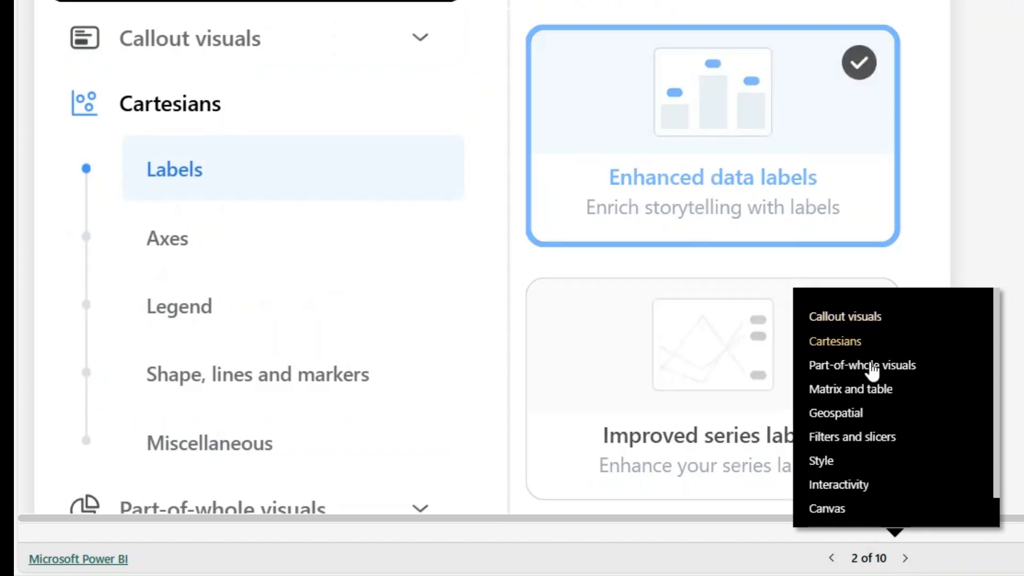
Go to Geospatial from the report's page list and look through the Navigation Hub sections around its Azure map and Map capabilities subsections.
{"action": "left_click", "coordinate": [834, 415]}
{"action": "scroll", "coordinate": [298, 346], "scroll_direction": "down", "scroll_amount": 2}
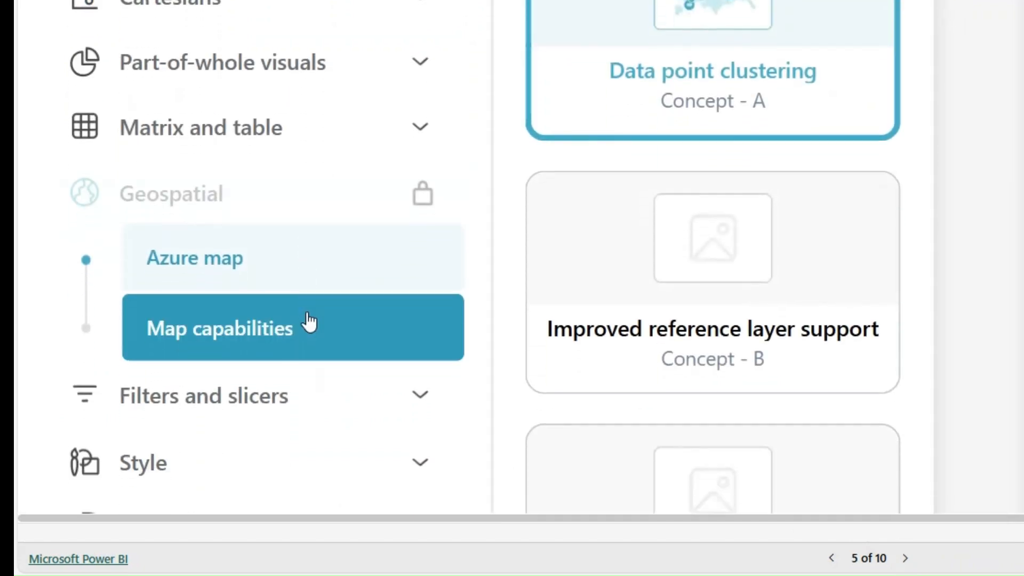
{"action": "scroll", "coordinate": [310, 321], "scroll_direction": "down", "scroll_amount": 5}
{"action": "scroll", "coordinate": [373, 230], "scroll_direction": "up", "scroll_amount": 2}
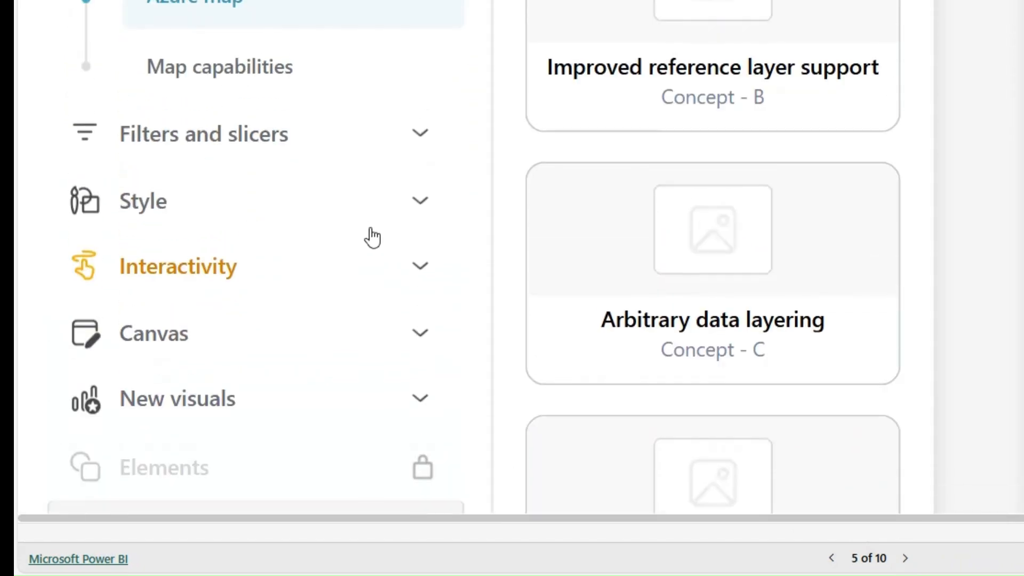
{"action": "left_click", "coordinate": [434, 92]}
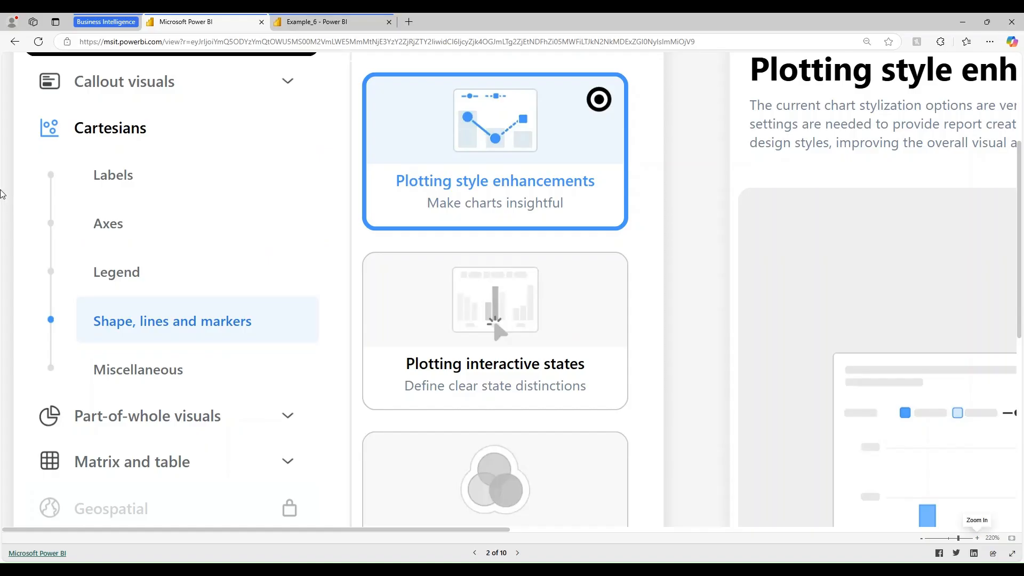
Show the Cartesians subsections Axes and Miscellaneous, and move back up through Shape, lines and markers, Legend and Axes towards Labels.
{"action": "left_click", "coordinate": [107, 206]}
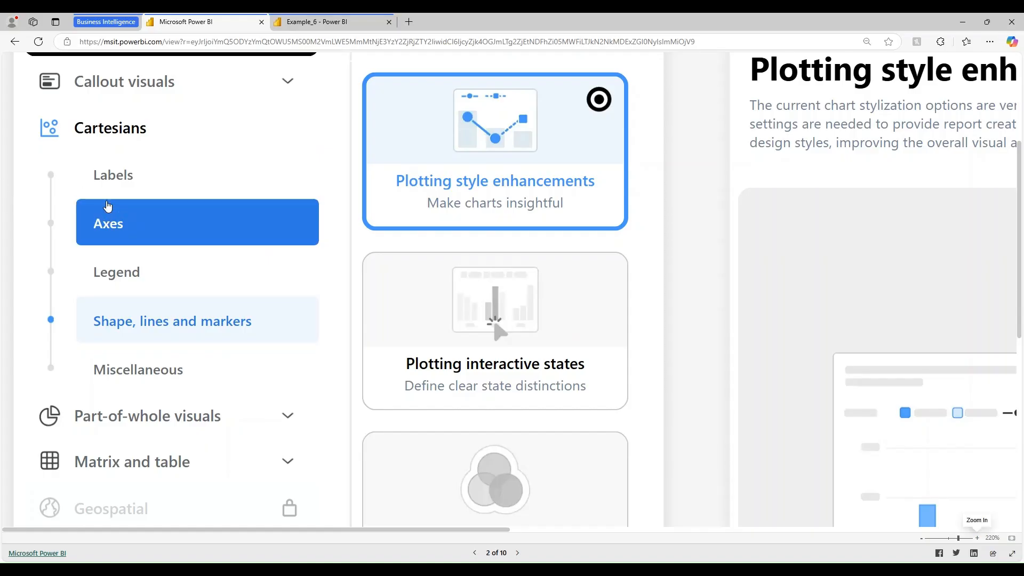
{"action": "left_click", "coordinate": [116, 183]}
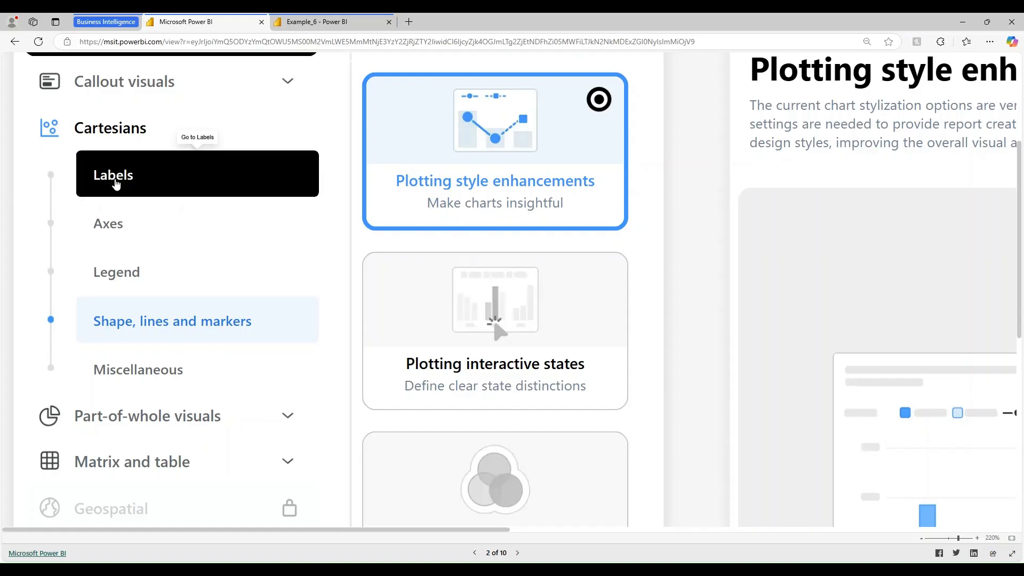
{"action": "left_click", "coordinate": [109, 225]}
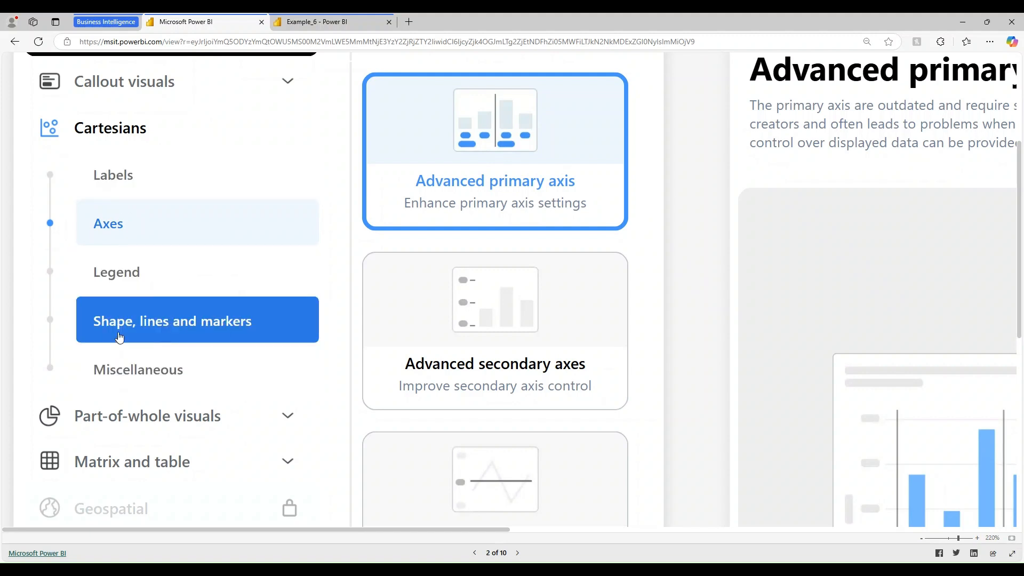
{"action": "left_click", "coordinate": [182, 369]}
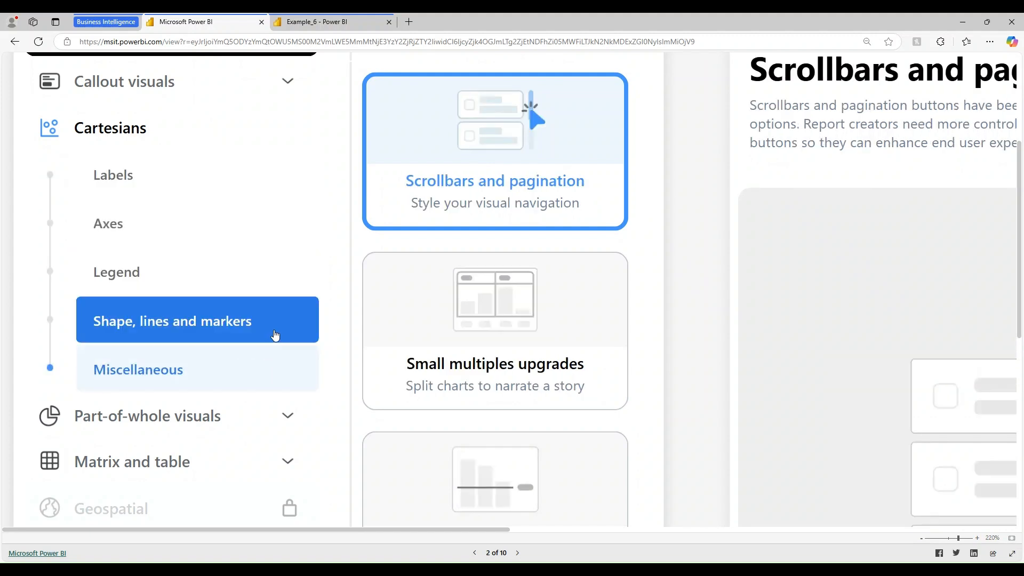
{"action": "left_click", "coordinate": [276, 333]}
{"action": "left_click", "coordinate": [208, 284]}
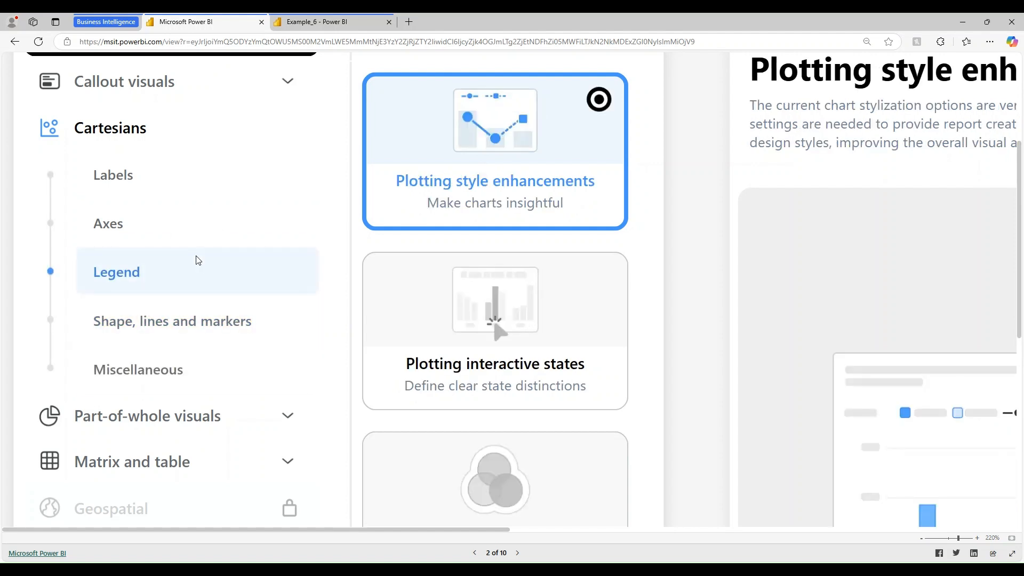
{"action": "left_click", "coordinate": [201, 234]}
{"action": "left_click", "coordinate": [182, 195]}
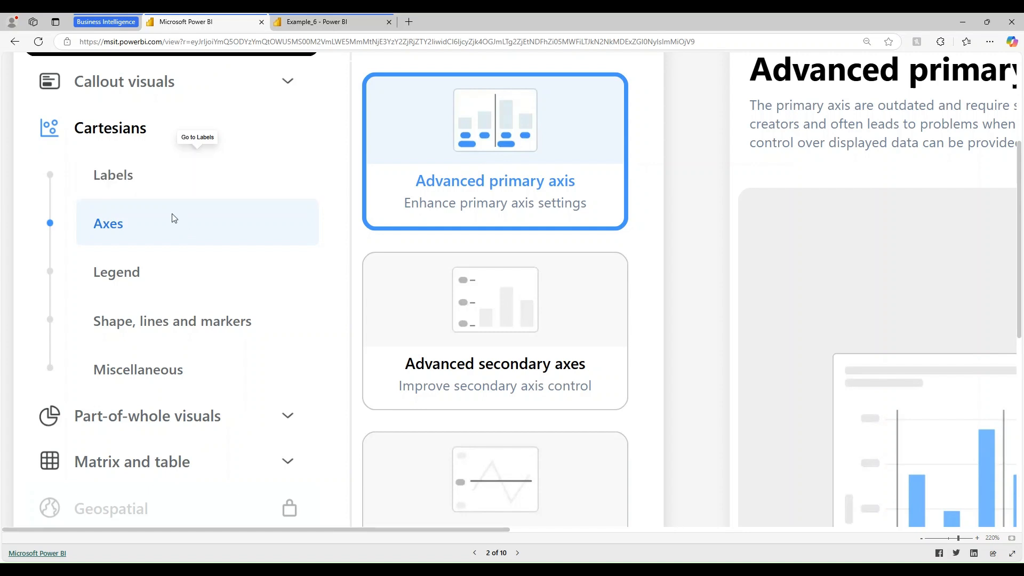
Step down the Cartesians subsections from Legend to Miscellaneous and return upward one by one to Labels.
{"action": "left_click", "coordinate": [155, 289]}
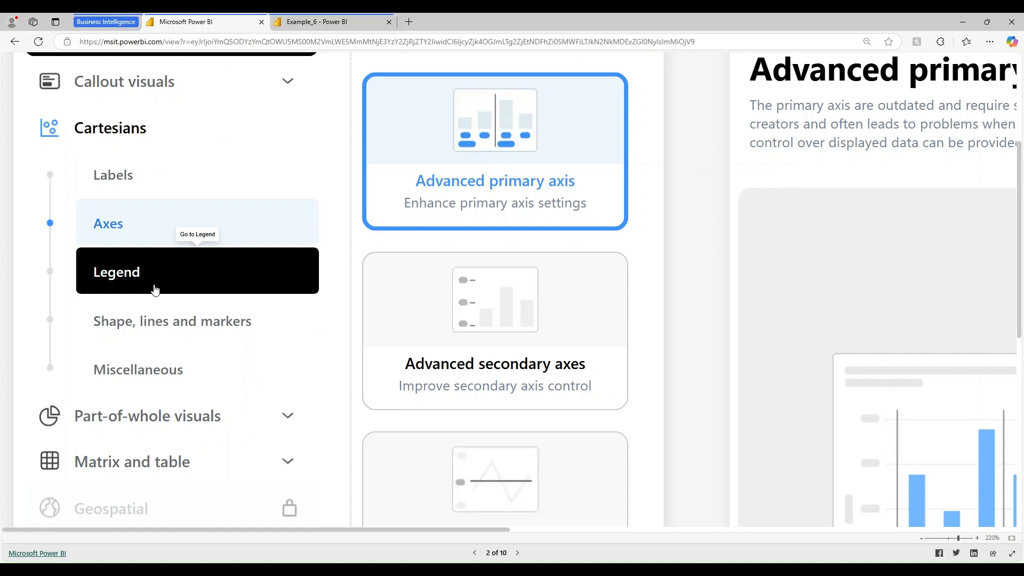
{"action": "left_click", "coordinate": [198, 336]}
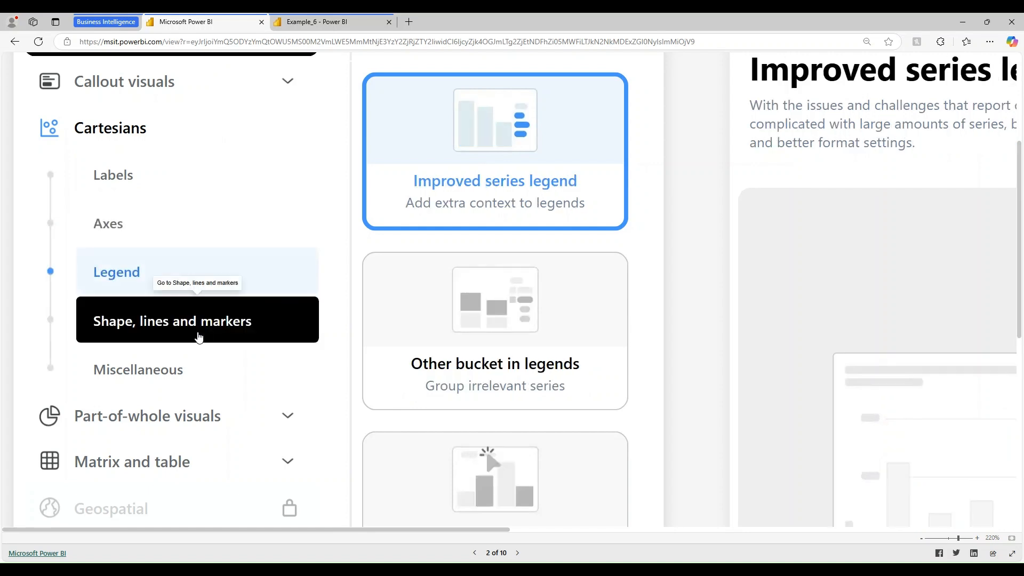
{"action": "left_click", "coordinate": [183, 375]}
{"action": "left_click", "coordinate": [167, 324]}
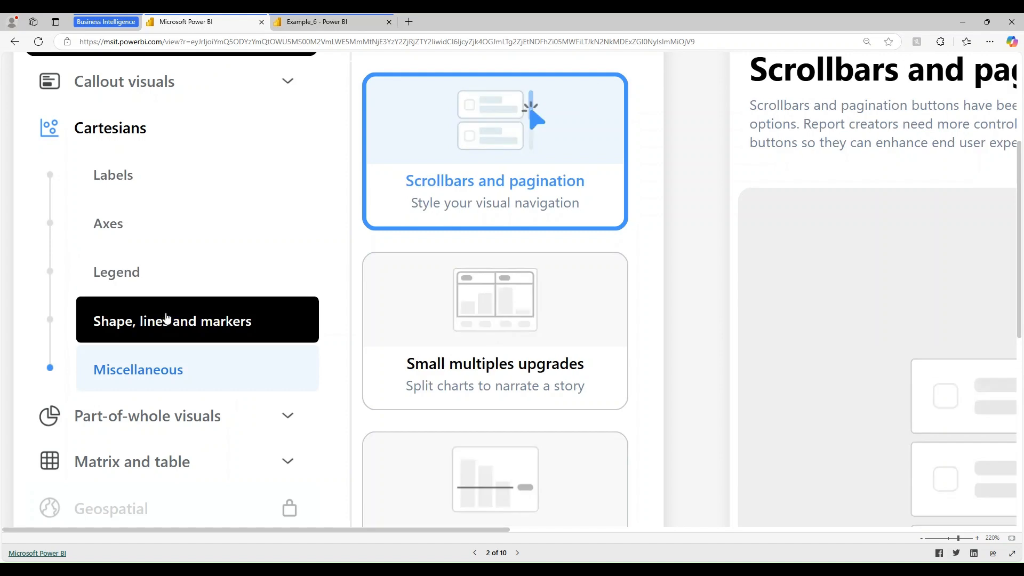
{"action": "left_click", "coordinate": [162, 291]}
{"action": "left_click", "coordinate": [193, 236]}
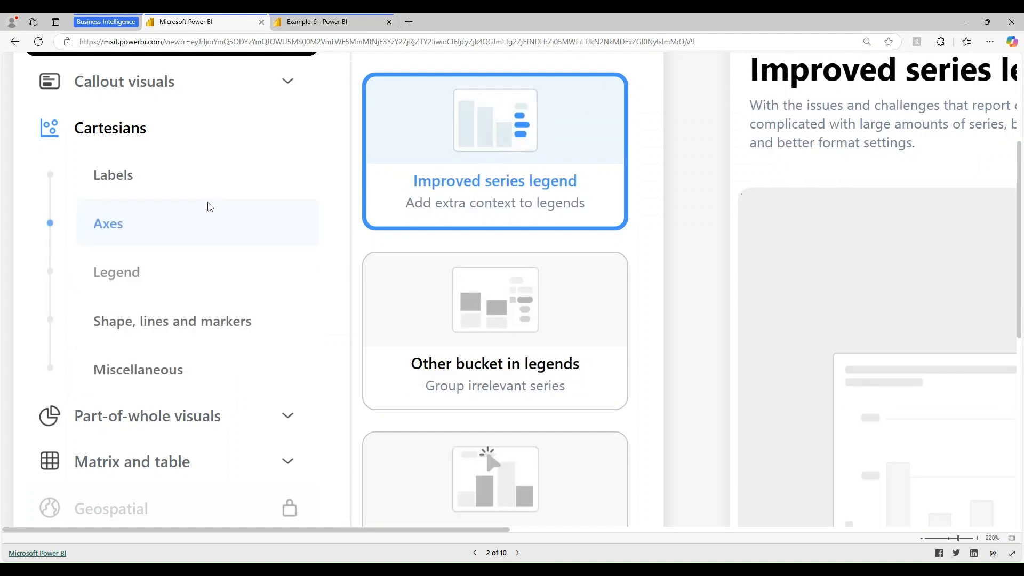
{"action": "left_click", "coordinate": [222, 186]}
Step down from Axes through Legend and Shape, lines and markers to Miscellaneous, and go back in reverse order to Labels.
{"action": "left_click", "coordinate": [208, 231]}
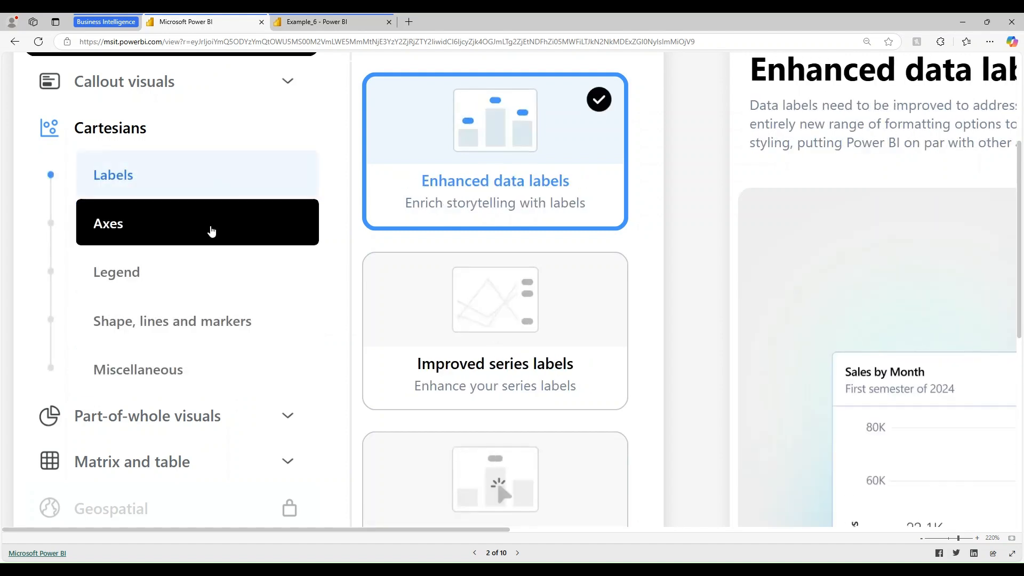
{"action": "left_click", "coordinate": [196, 279]}
{"action": "left_click", "coordinate": [232, 337]}
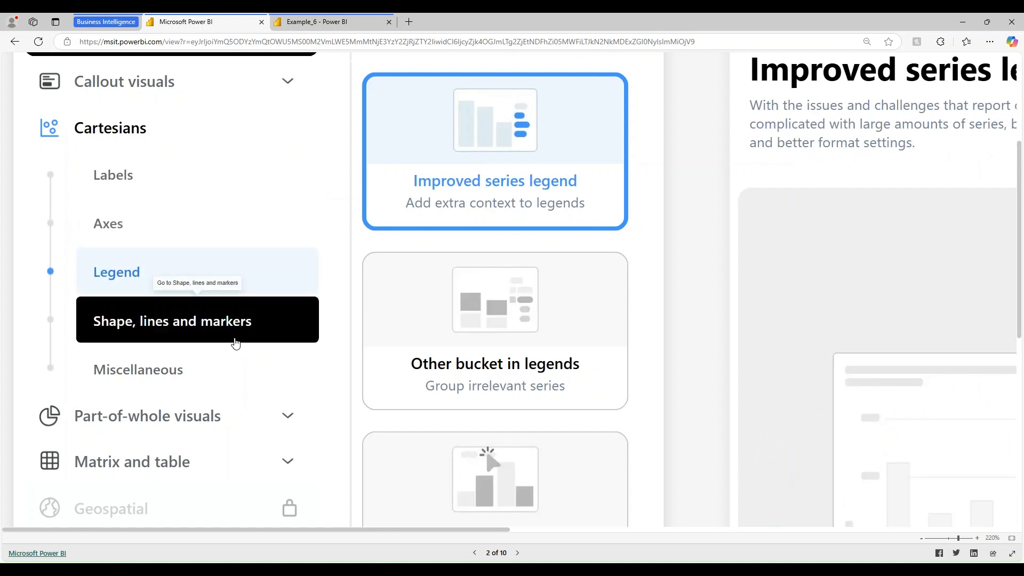
{"action": "left_click", "coordinate": [210, 369]}
{"action": "left_click", "coordinate": [210, 322]}
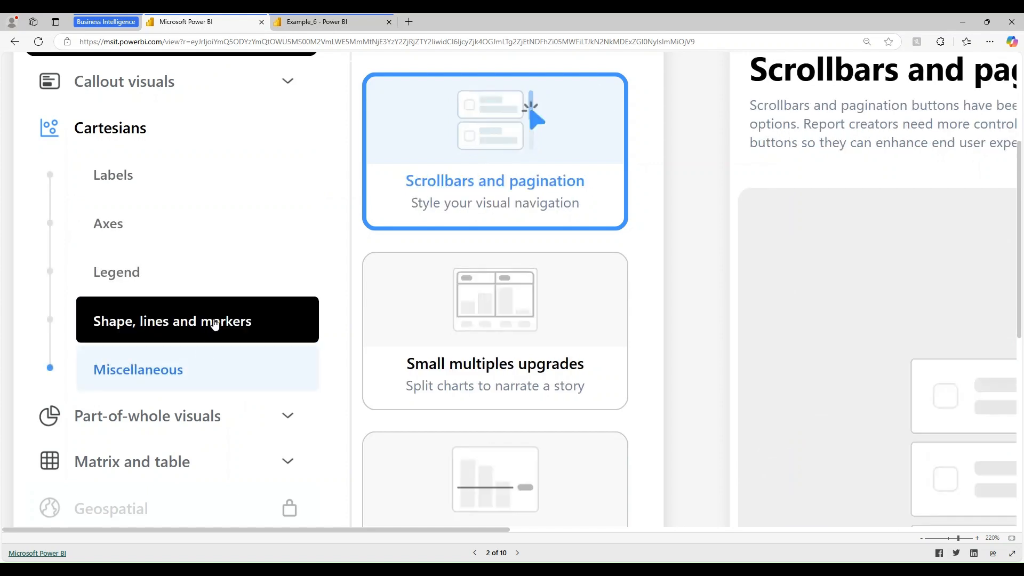
{"action": "left_click", "coordinate": [106, 283]}
{"action": "left_click", "coordinate": [99, 223]}
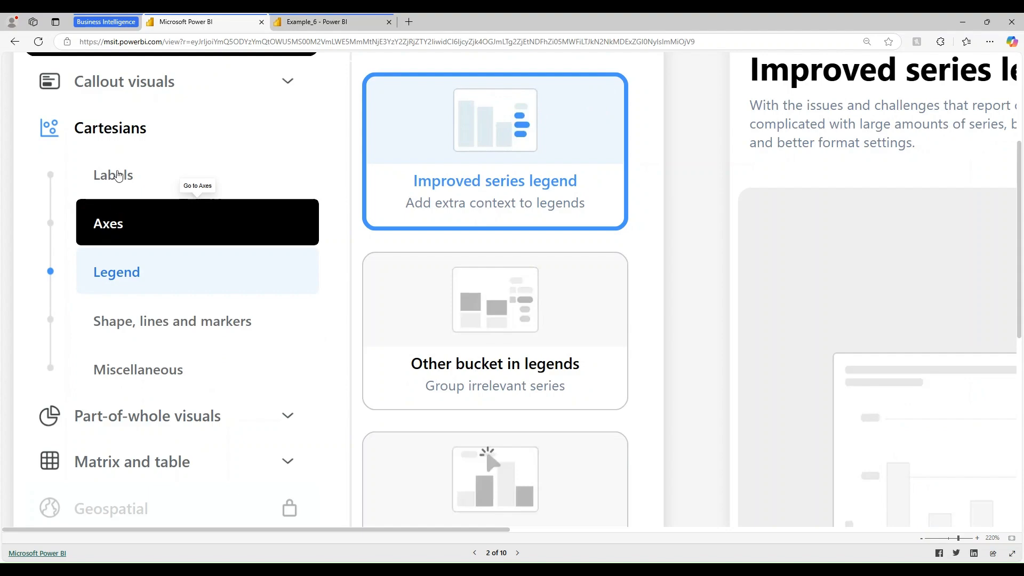
{"action": "left_click", "coordinate": [122, 181]}
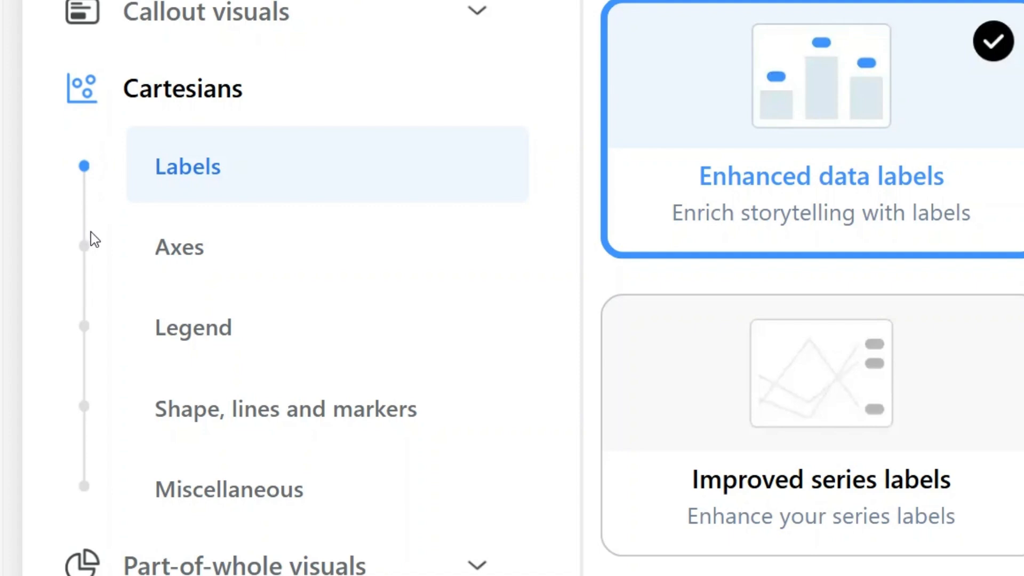
Show the Cartesians subsections Axes, Legend, Shape, lines and markers, and Miscellaneous in order.
{"action": "left_click", "coordinate": [195, 246]}
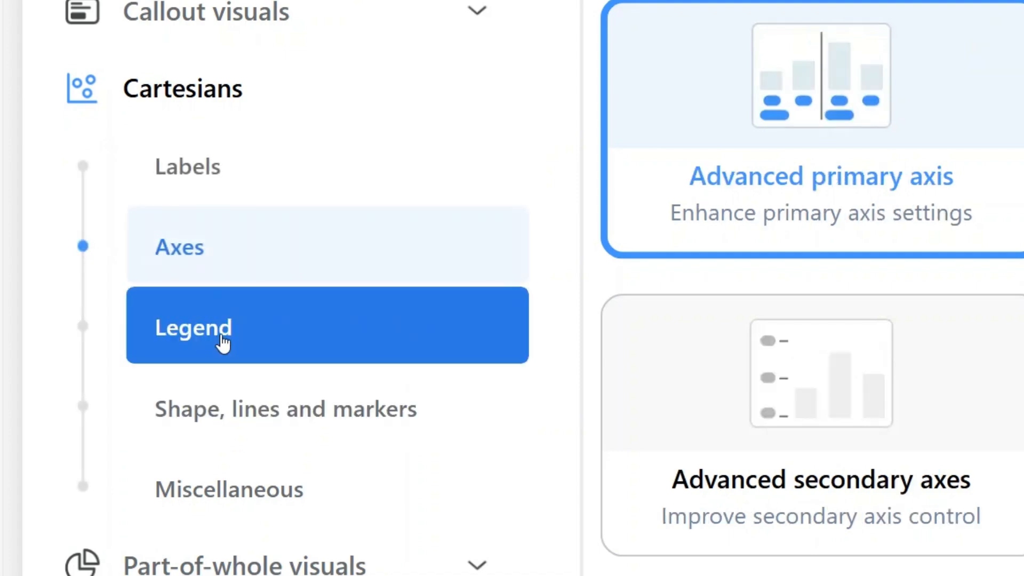
{"action": "left_click", "coordinate": [223, 343]}
{"action": "left_click", "coordinate": [206, 439]}
{"action": "left_click", "coordinate": [216, 505]}
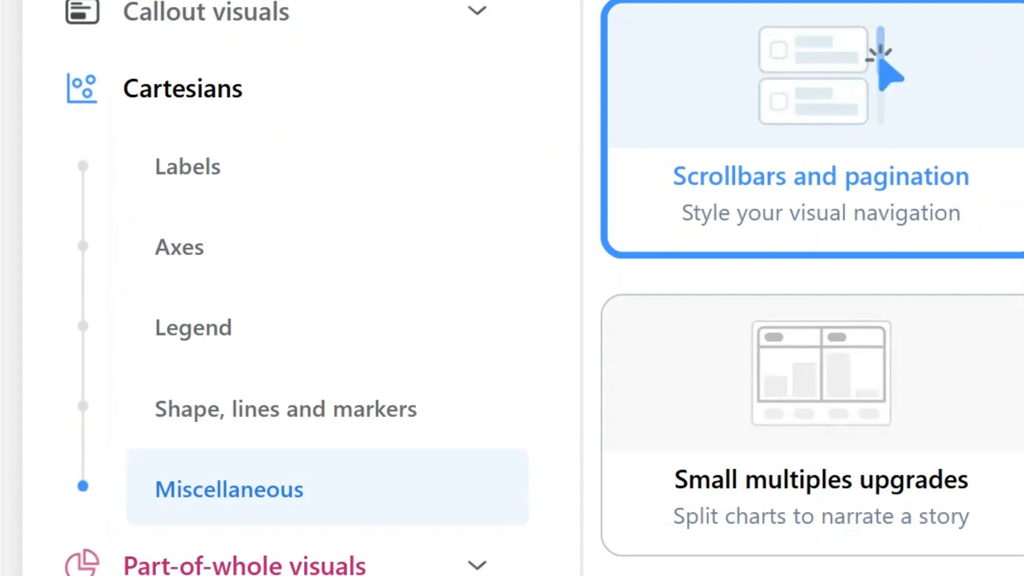
Use the Navigation Hub to visit Part-of-whole visuals, Cartesians and Callout visuals in turn.
{"action": "scroll", "coordinate": [256, 526], "scroll_direction": "down", "scroll_amount": 2}
{"action": "left_click", "coordinate": [235, 505]}
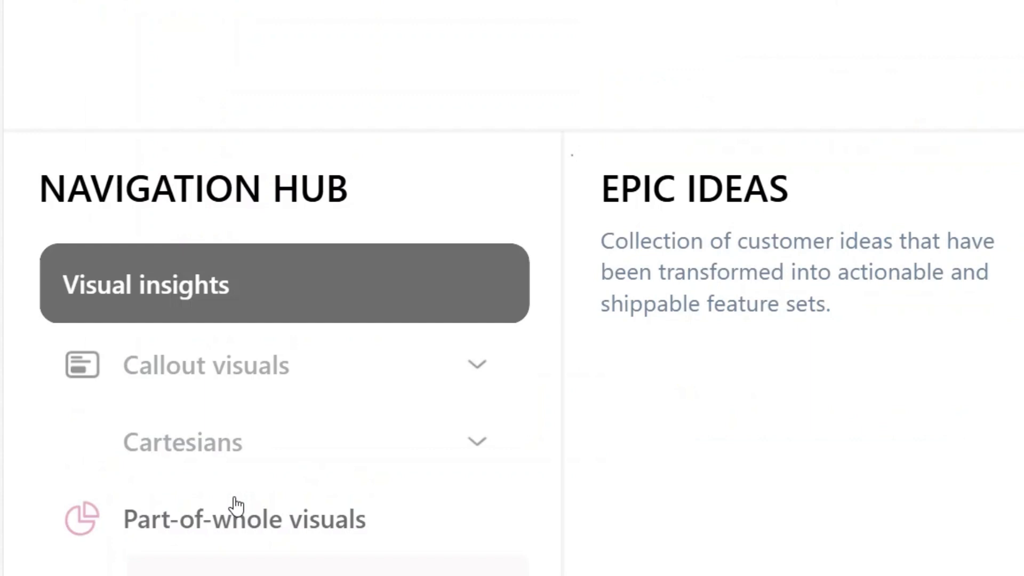
{"action": "scroll", "coordinate": [235, 505], "scroll_direction": "down", "scroll_amount": 4}
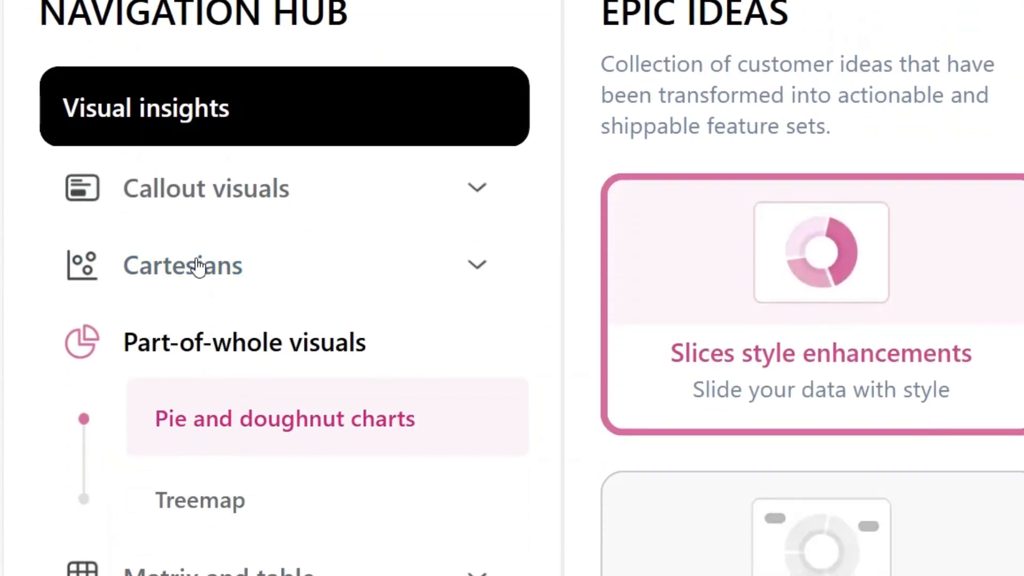
{"action": "left_click", "coordinate": [222, 235]}
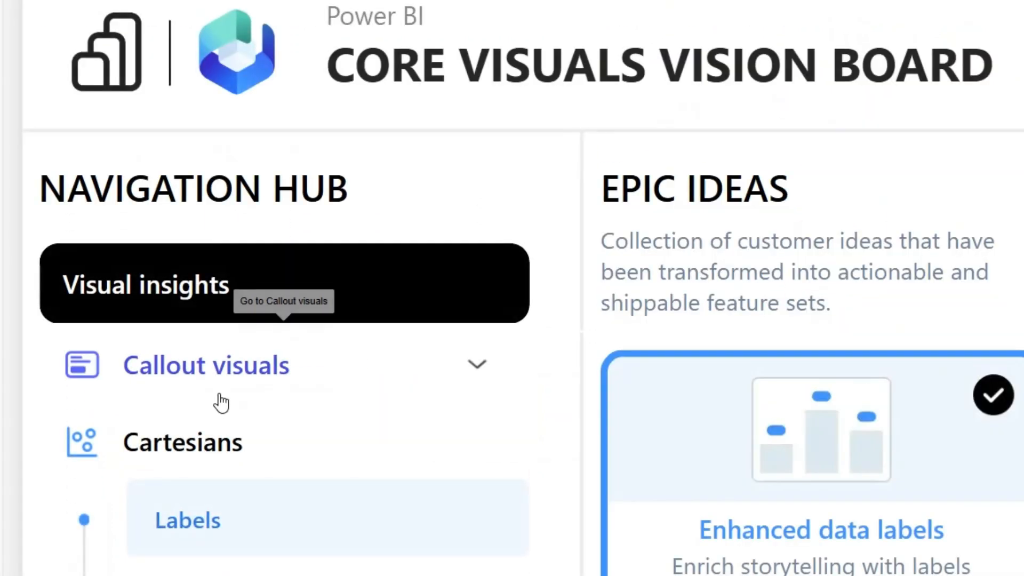
{"action": "left_click", "coordinate": [283, 365]}
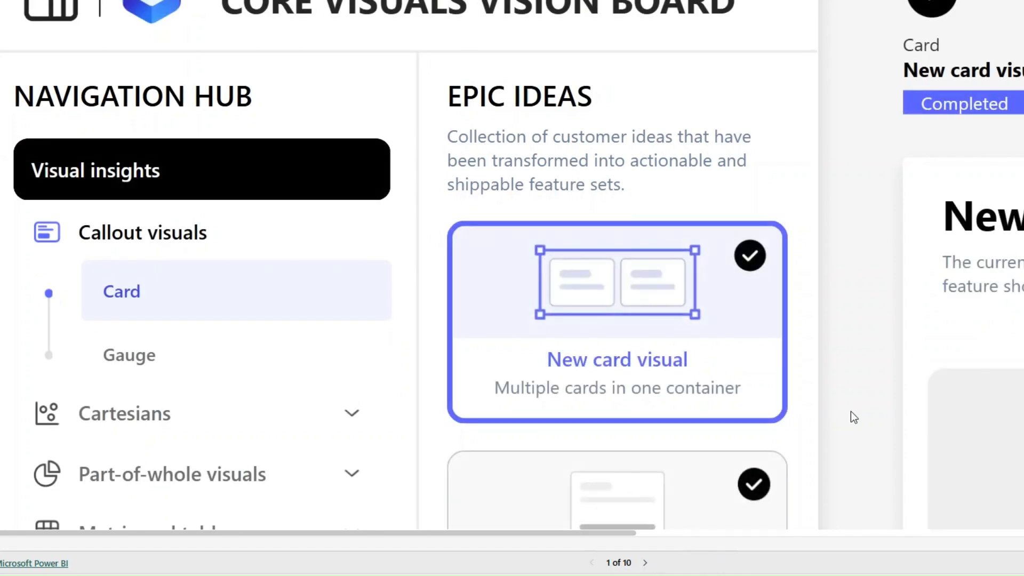
Page forward through the report from Callout visuals on page 1 to Geospatial on page 5.
{"action": "left_click", "coordinate": [645, 564]}
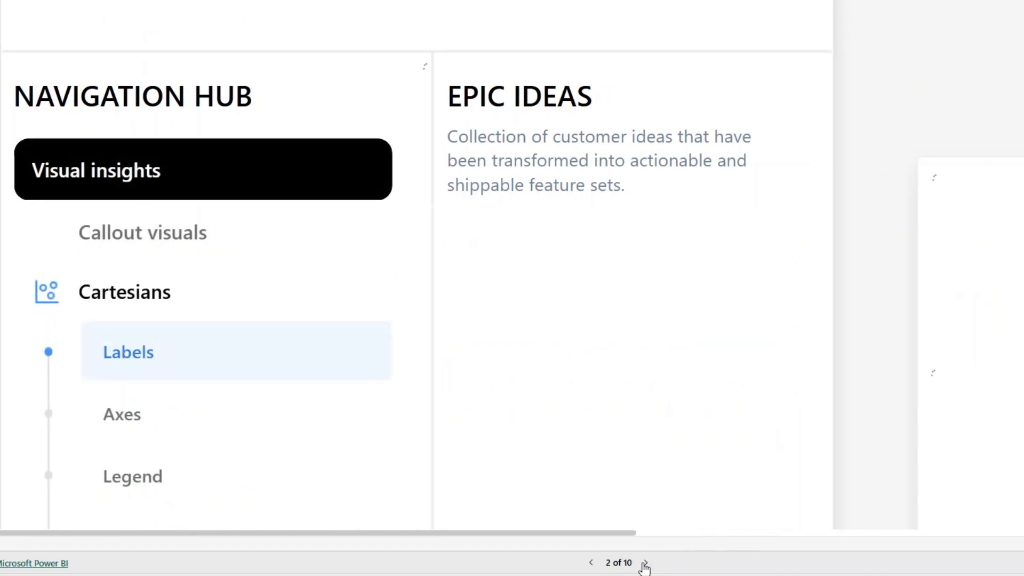
{"action": "left_click", "coordinate": [645, 565]}
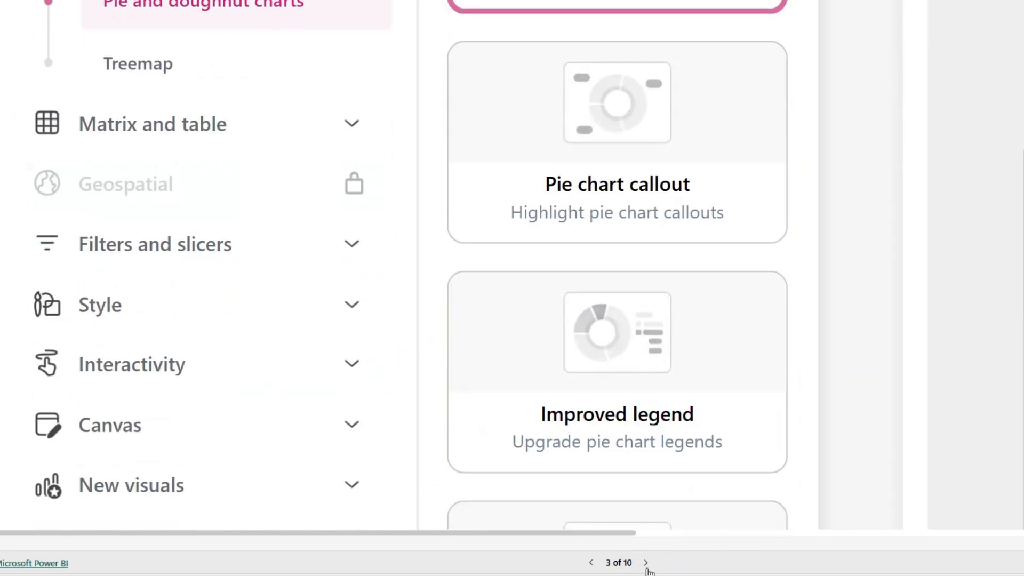
{"action": "left_click", "coordinate": [646, 564]}
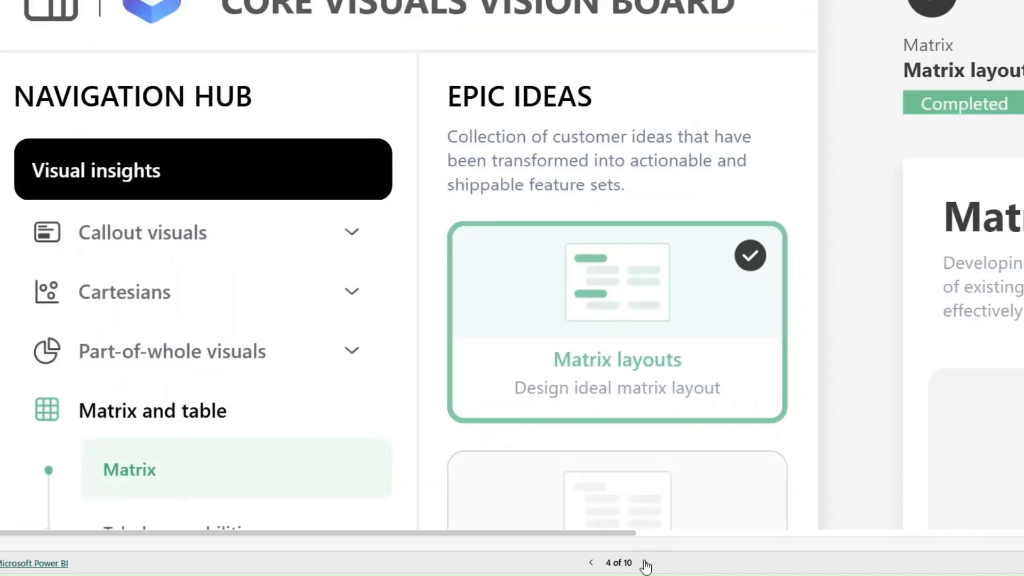
{"action": "left_click", "coordinate": [646, 564]}
Visit the Canvas and New visuals sections from the lower part of the Navigation Hub.
{"action": "scroll", "coordinate": [672, 469], "scroll_direction": "down", "scroll_amount": 5}
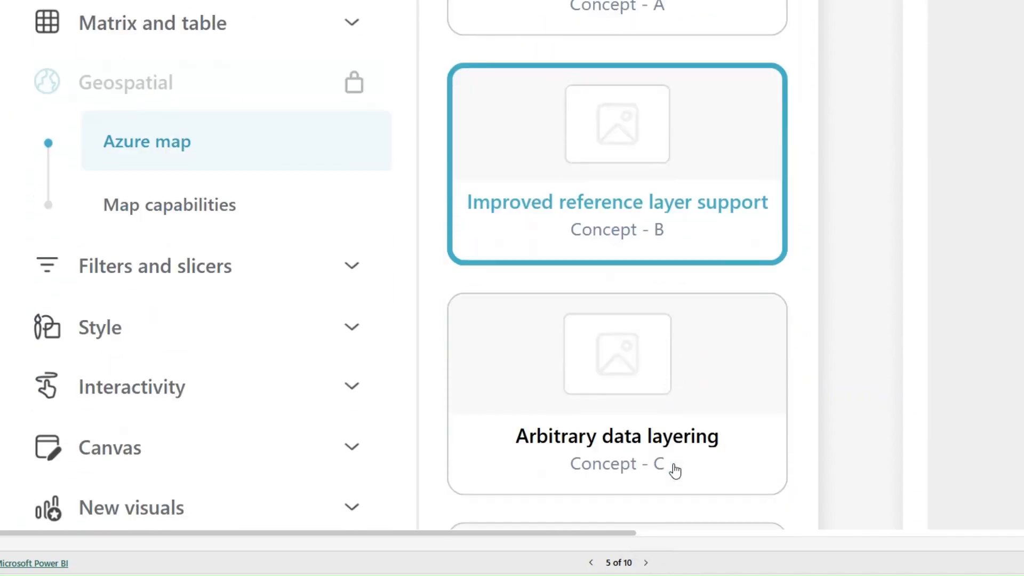
{"action": "left_click", "coordinate": [155, 386]}
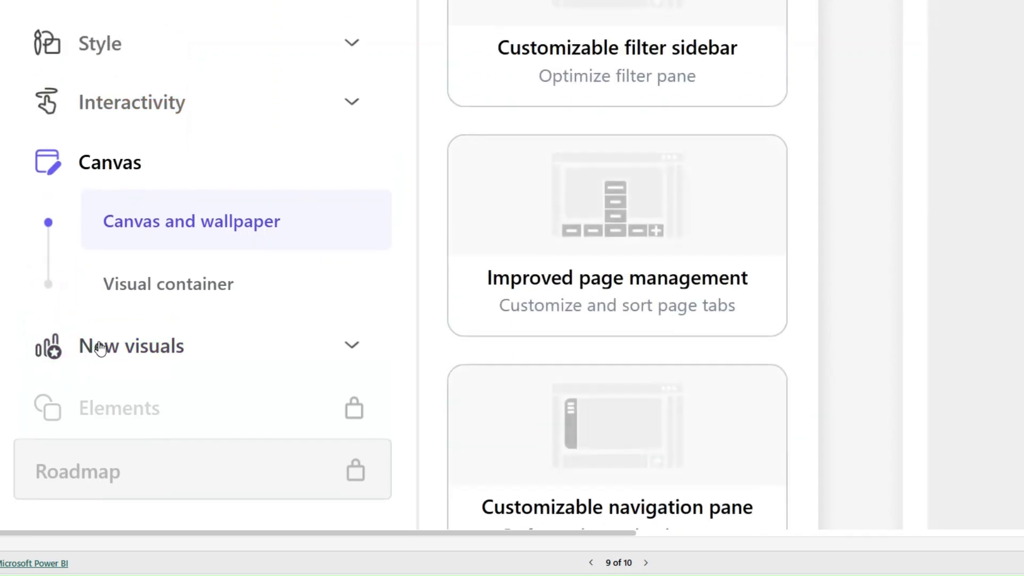
{"action": "left_click", "coordinate": [100, 348]}
{"action": "scroll", "coordinate": [114, 338], "scroll_direction": "down", "scroll_amount": 5}
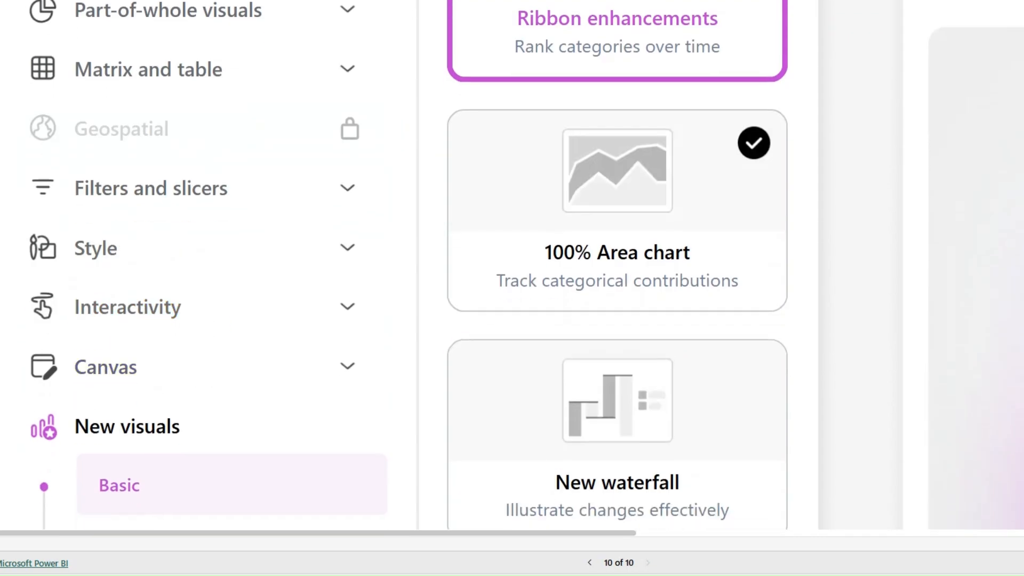
Zoom the report out and go to the Interactivity section in the Navigation Hub.
{"action": "key", "text": "ctrl+minus"}
{"action": "key", "text": "ctrl+minus"}
{"action": "key", "text": "ctrl+minus"}
{"action": "key", "text": "ctrl+minus"}
{"action": "key", "text": "ctrl+minus"}
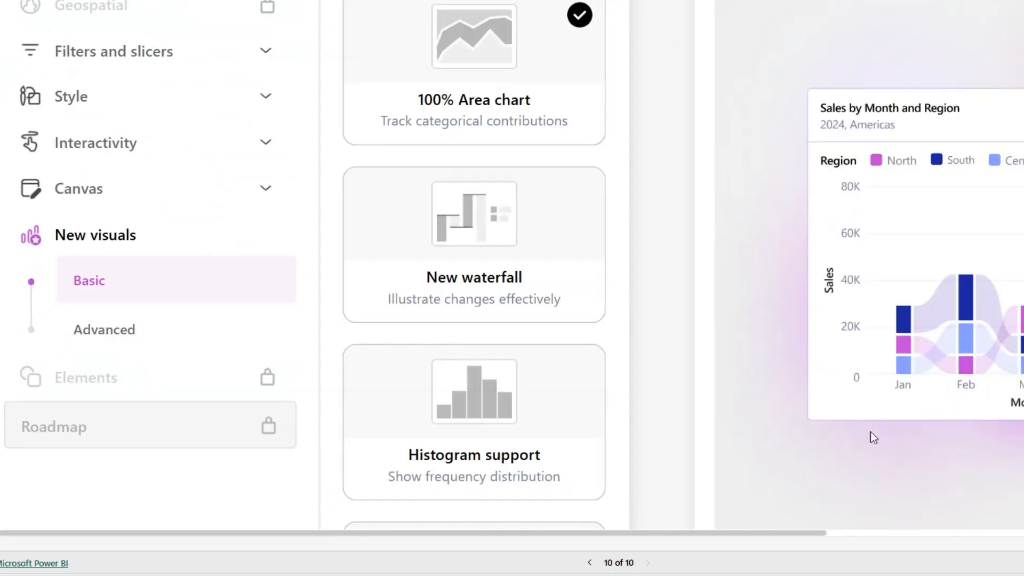
{"action": "left_click", "coordinate": [63, 143]}
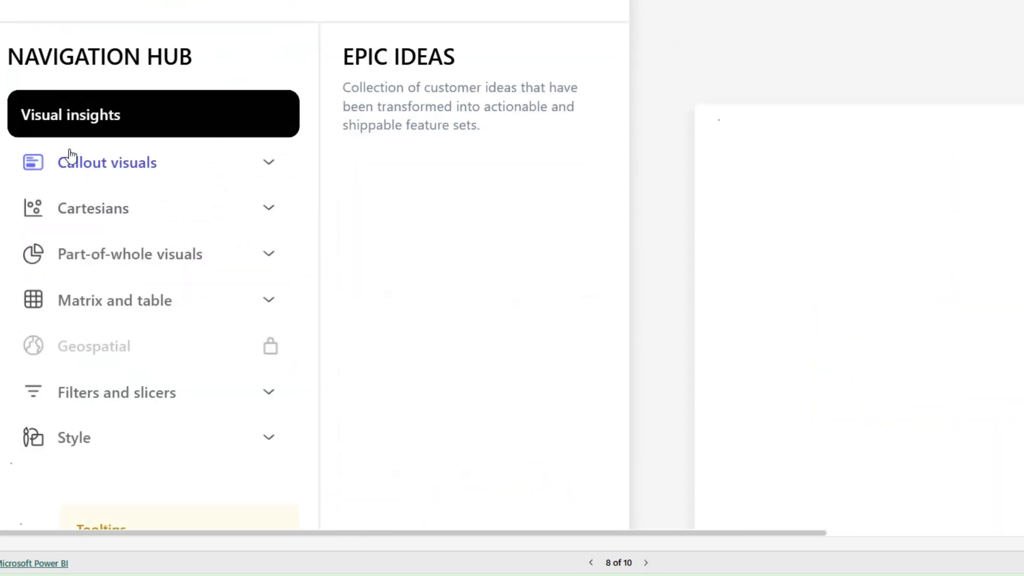
Visit the Style, Filters and slicers, and Matrix and table sections in turn from the Navigation Hub.
{"action": "scroll", "coordinate": [109, 273], "scroll_direction": "down", "scroll_amount": 3}
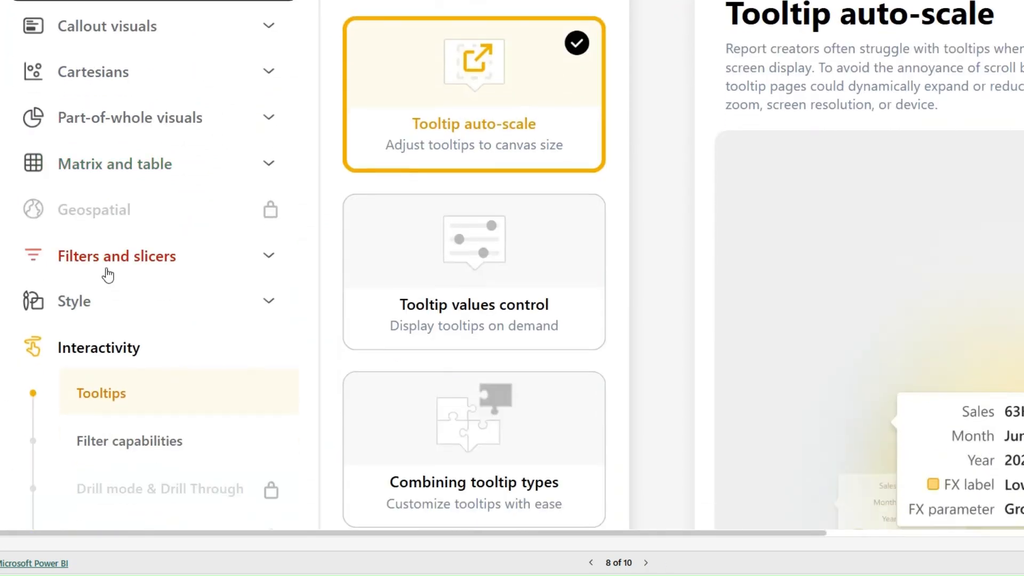
{"action": "left_click", "coordinate": [64, 300]}
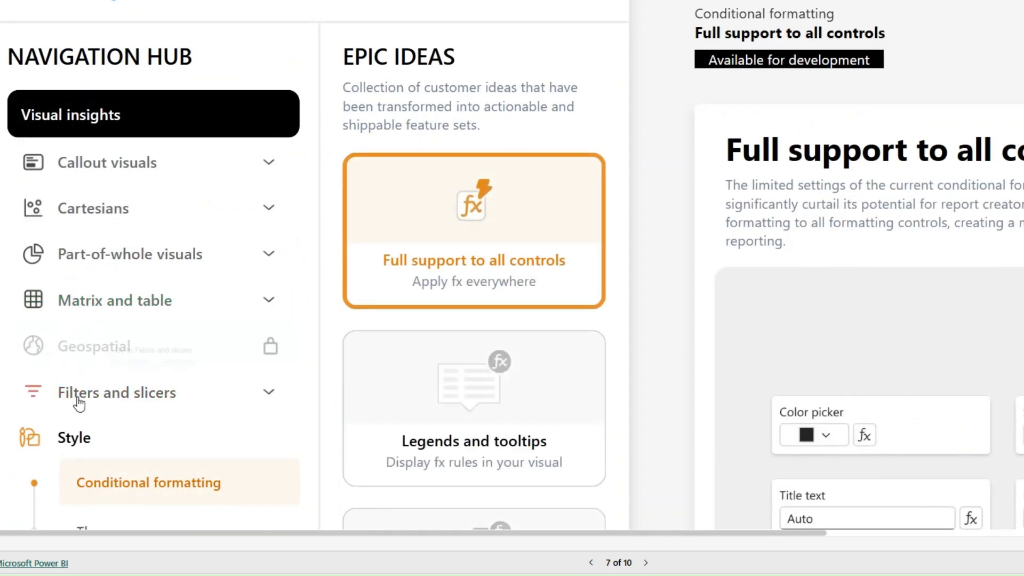
{"action": "left_click", "coordinate": [80, 395]}
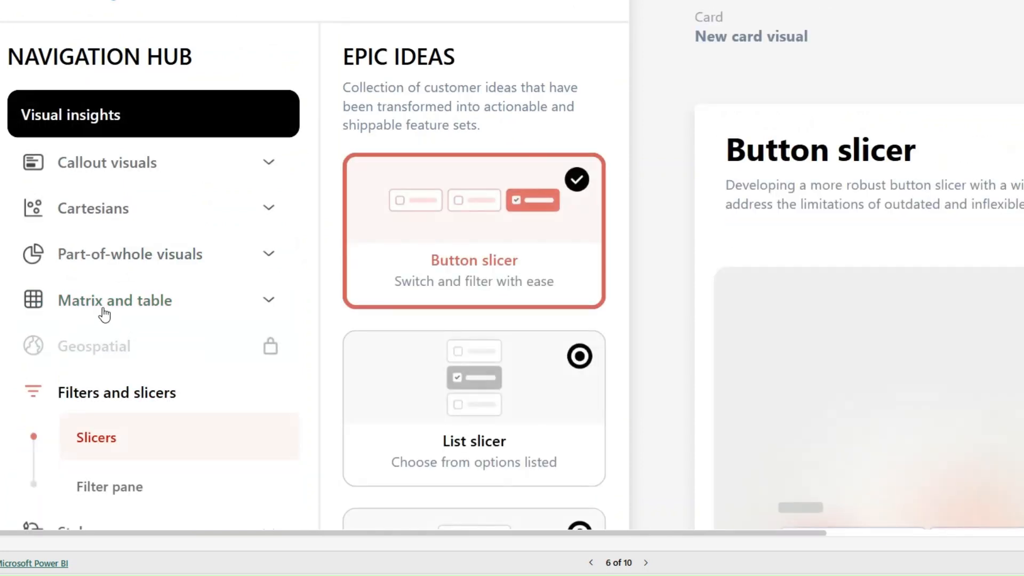
{"action": "left_click", "coordinate": [90, 297]}
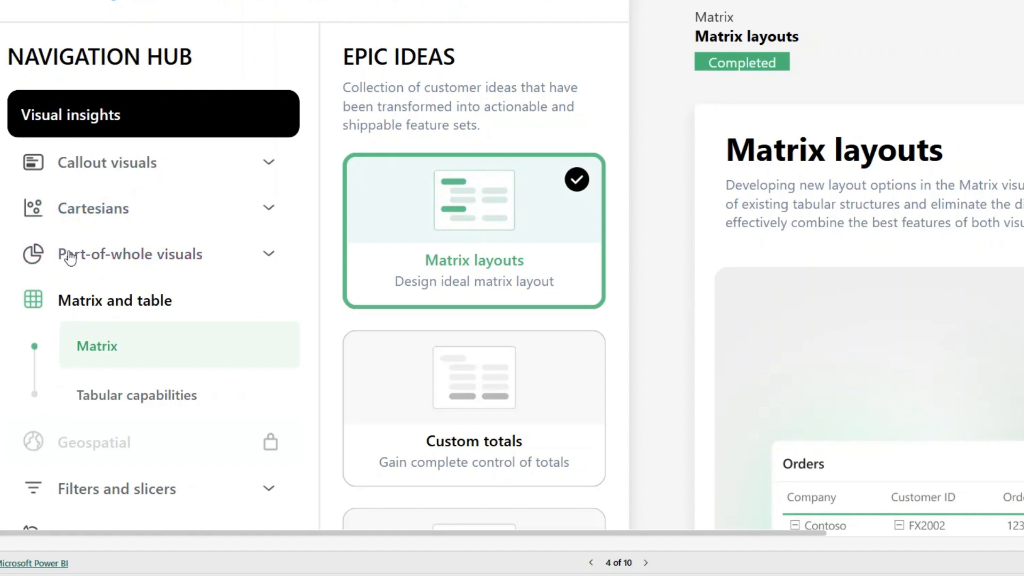
Visit Part-of-whole visuals and Cartesians in the Navigation Hub and try out their subsection entries.
{"action": "left_click", "coordinate": [85, 245]}
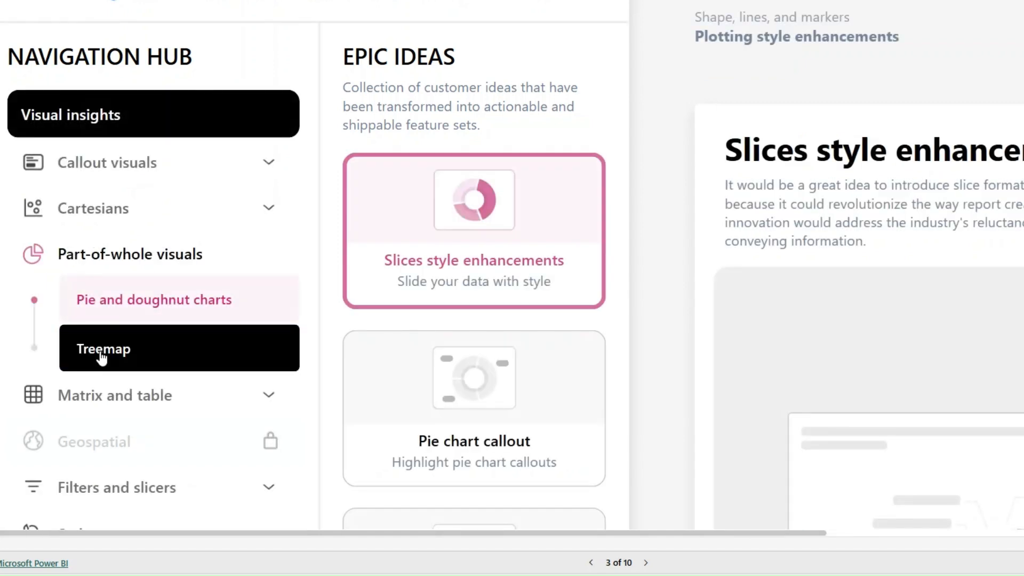
{"action": "left_click", "coordinate": [104, 352]}
{"action": "left_click", "coordinate": [119, 299]}
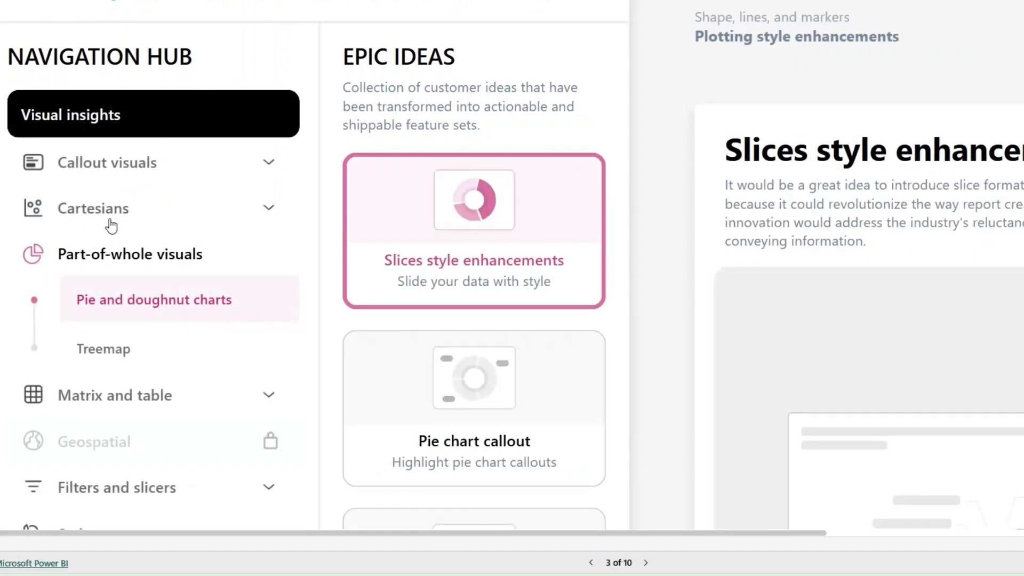
{"action": "left_click", "coordinate": [110, 216]}
{"action": "left_click", "coordinate": [98, 301]}
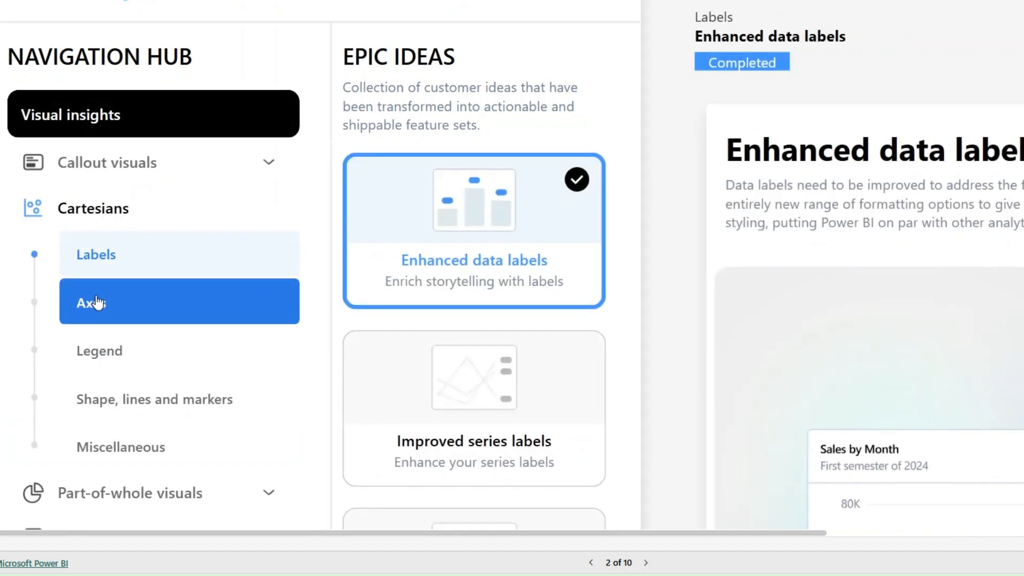
{"action": "left_click", "coordinate": [96, 360]}
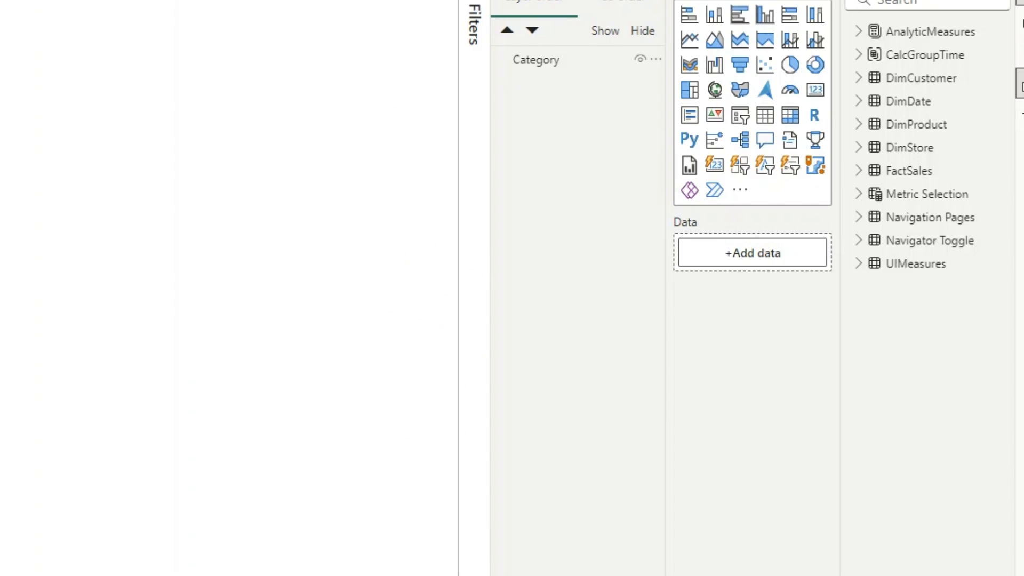
Select the Category slicer, expand its source table DimProduct, and show the slicer's formatting settings.
{"action": "left_click", "coordinate": [536, 60]}
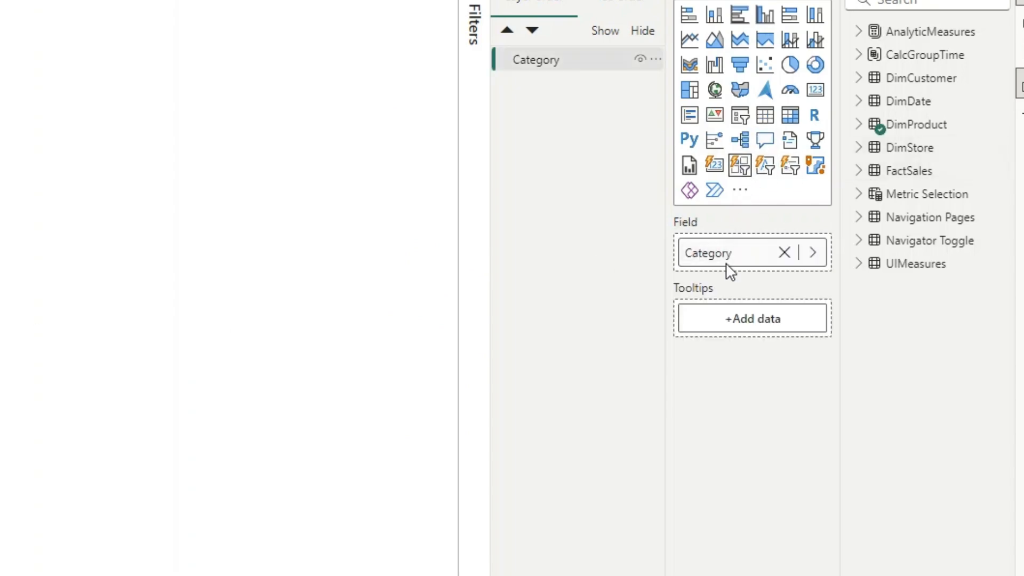
{"action": "left_click", "coordinate": [858, 124]}
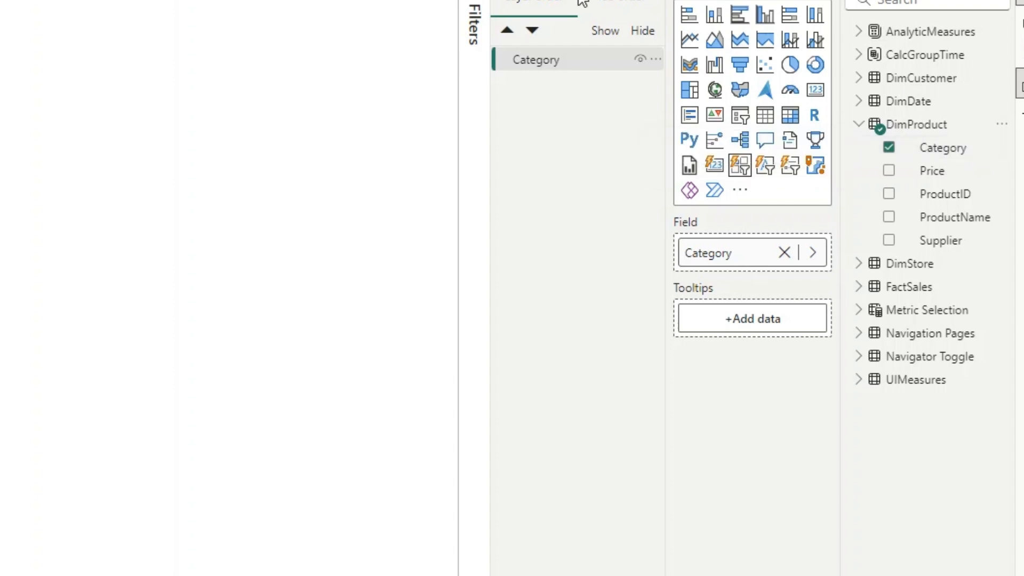
{"action": "left_click", "coordinate": [1020, 23]}
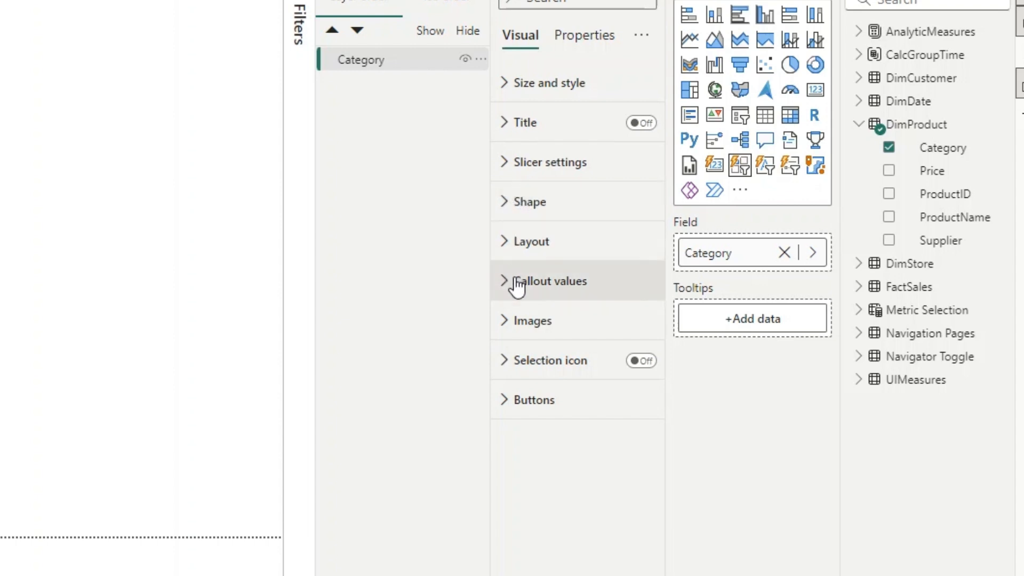
Examine the Category slicer's button padding, border and fill settings and its shape settings.
{"action": "left_click", "coordinate": [507, 397]}
{"action": "scroll", "coordinate": [501, 419], "scroll_direction": "down", "scroll_amount": 1}
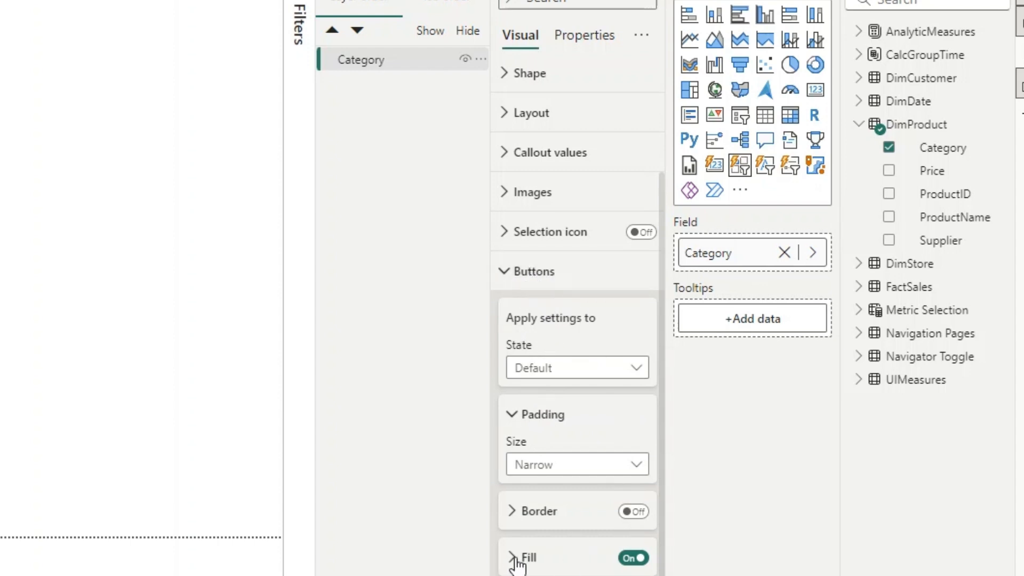
{"action": "scroll", "coordinate": [535, 564], "scroll_direction": "down", "scroll_amount": 4}
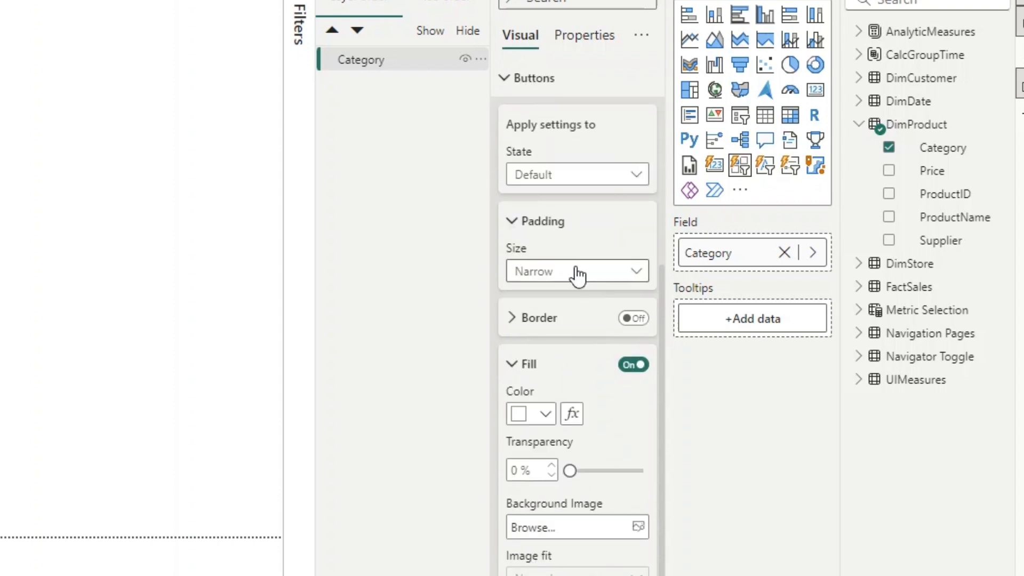
{"action": "scroll", "coordinate": [630, 432], "scroll_direction": "down", "scroll_amount": 2}
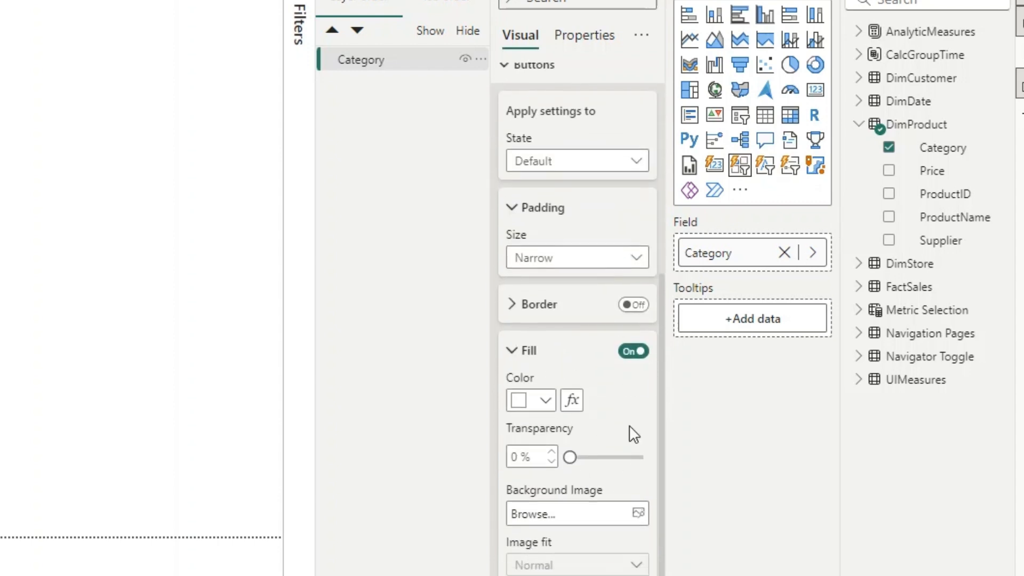
{"action": "scroll", "coordinate": [630, 519], "scroll_direction": "up", "scroll_amount": 8}
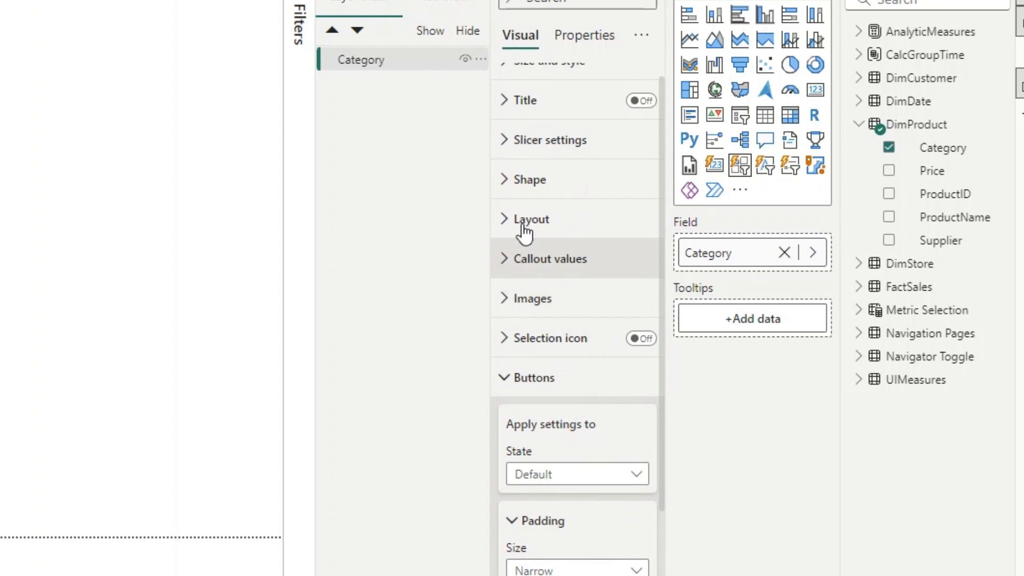
{"action": "left_click", "coordinate": [505, 184]}
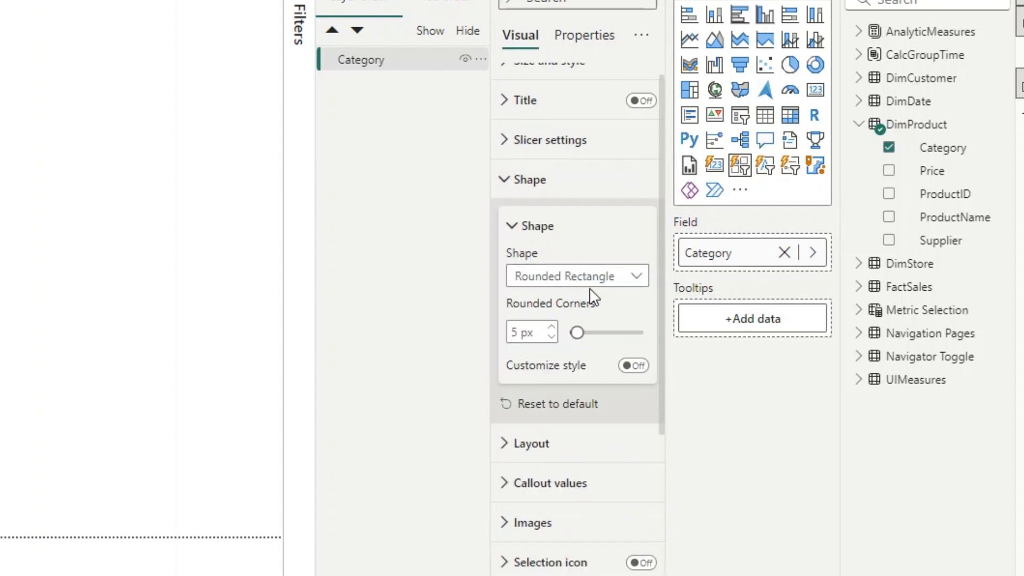
{"action": "left_click", "coordinate": [504, 183]}
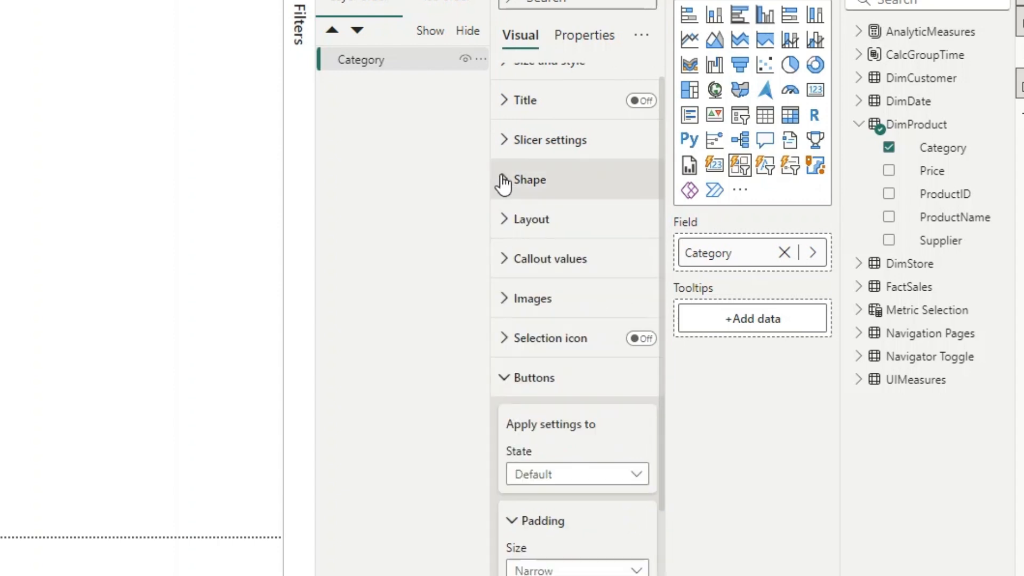
{"action": "left_click", "coordinate": [510, 380]}
Examine the Category slicer's callout value settings, including font, size, color, alignment and display units.
{"action": "left_click", "coordinate": [510, 281]}
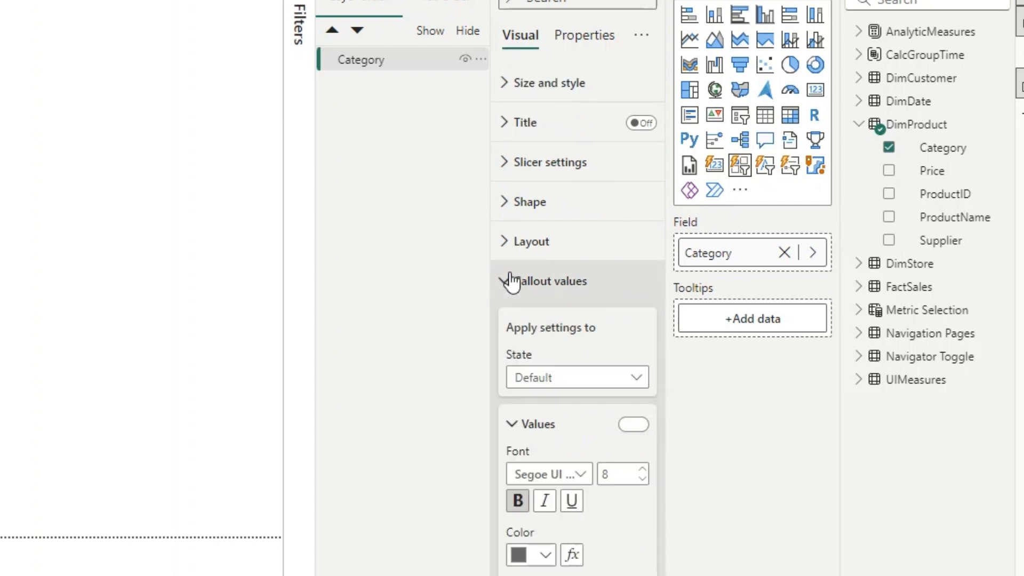
{"action": "scroll", "coordinate": [579, 359], "scroll_direction": "down", "scroll_amount": 4}
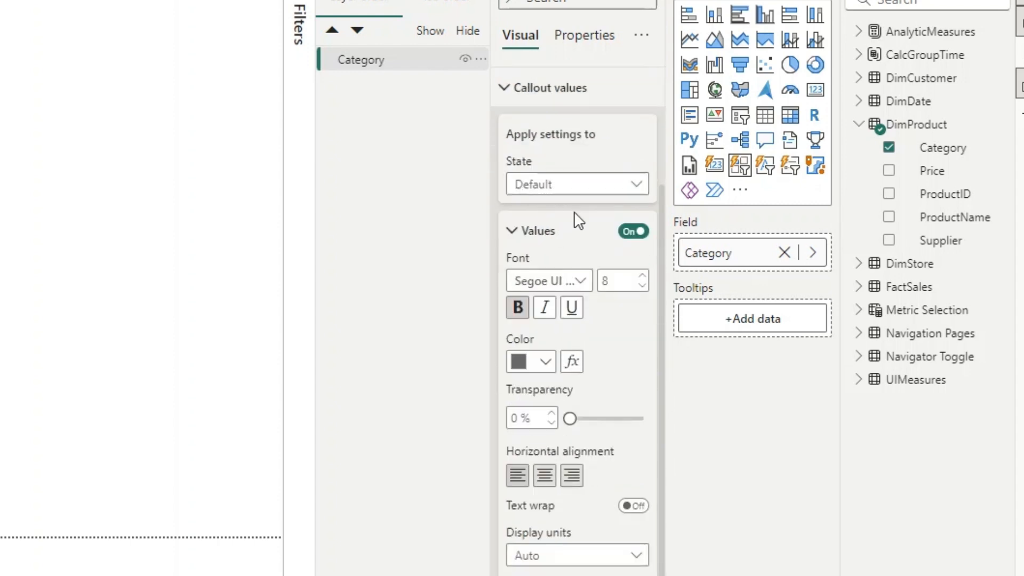
{"action": "left_click", "coordinate": [560, 283]}
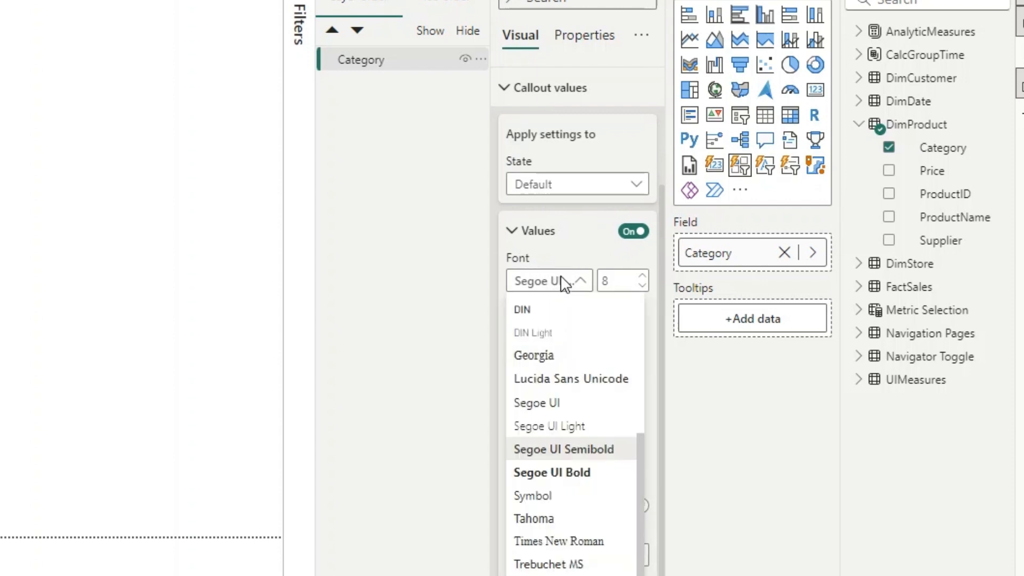
{"action": "left_click", "coordinate": [606, 282]}
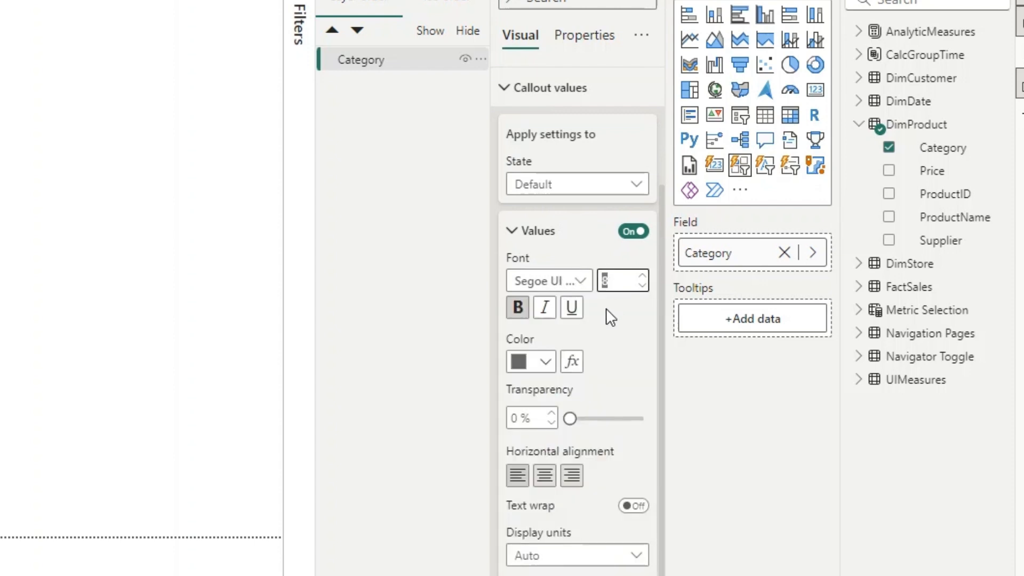
{"action": "scroll", "coordinate": [555, 459], "scroll_direction": "down", "scroll_amount": 4}
{"action": "scroll", "coordinate": [546, 517], "scroll_direction": "up", "scroll_amount": 2}
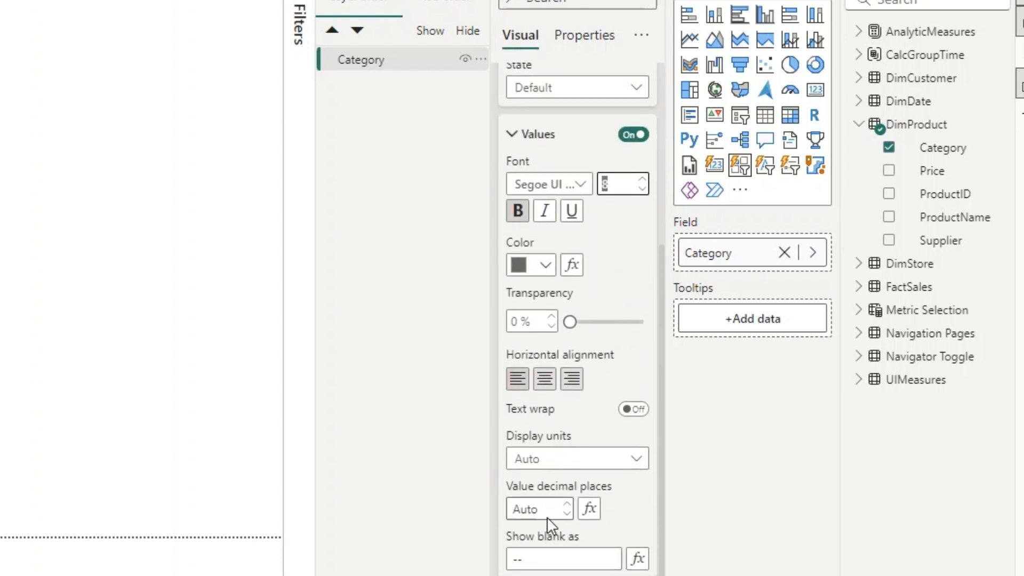
Switch the callout values through their different states, including Press, to compare the settings of each state.
{"action": "left_click", "coordinate": [566, 89]}
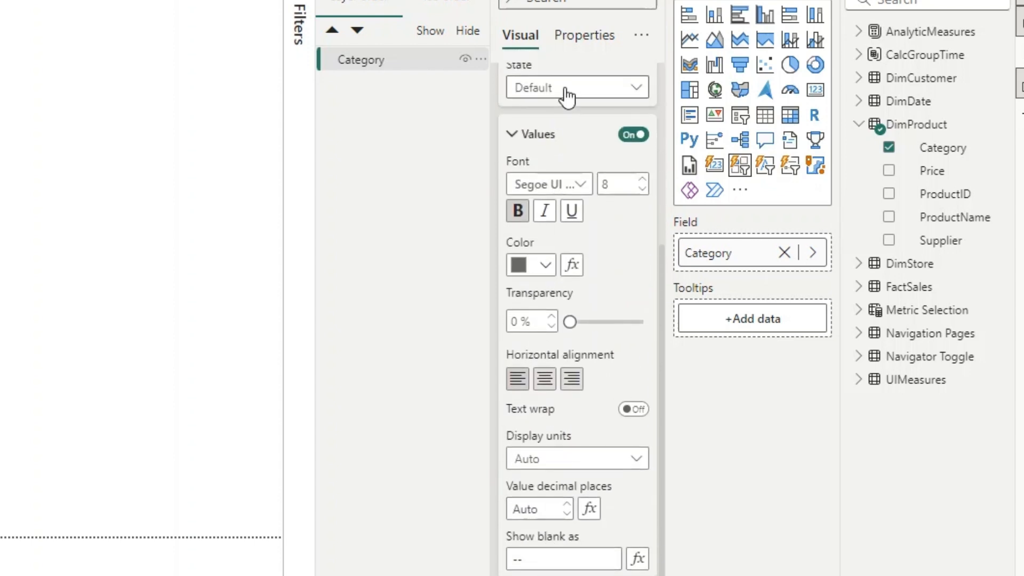
{"action": "left_click", "coordinate": [565, 139]}
{"action": "left_click", "coordinate": [567, 95]}
{"action": "left_click", "coordinate": [570, 159]}
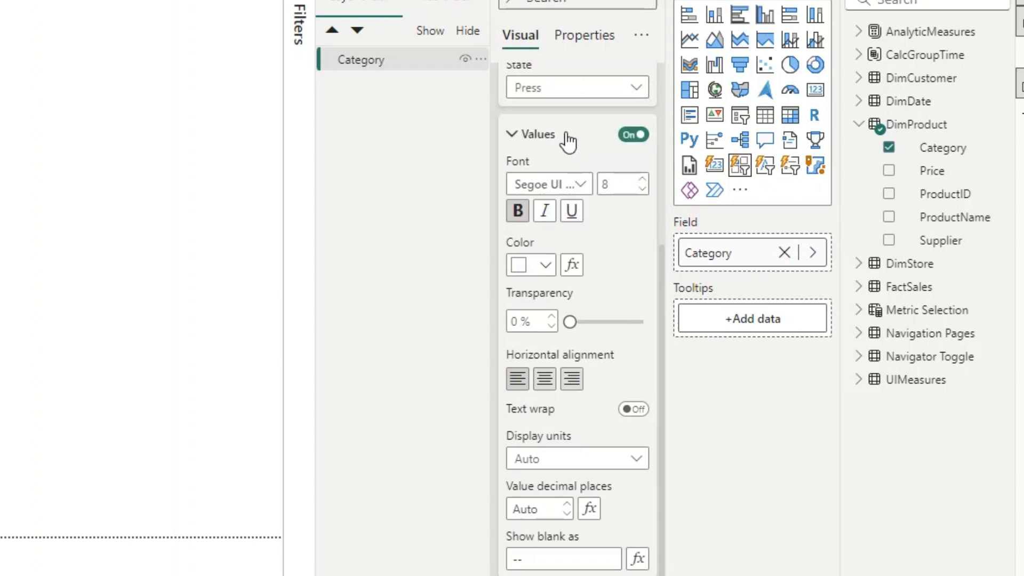
{"action": "left_click", "coordinate": [570, 100]}
{"action": "left_click", "coordinate": [564, 178]}
{"action": "left_click", "coordinate": [576, 96]}
{"action": "left_click", "coordinate": [571, 205]}
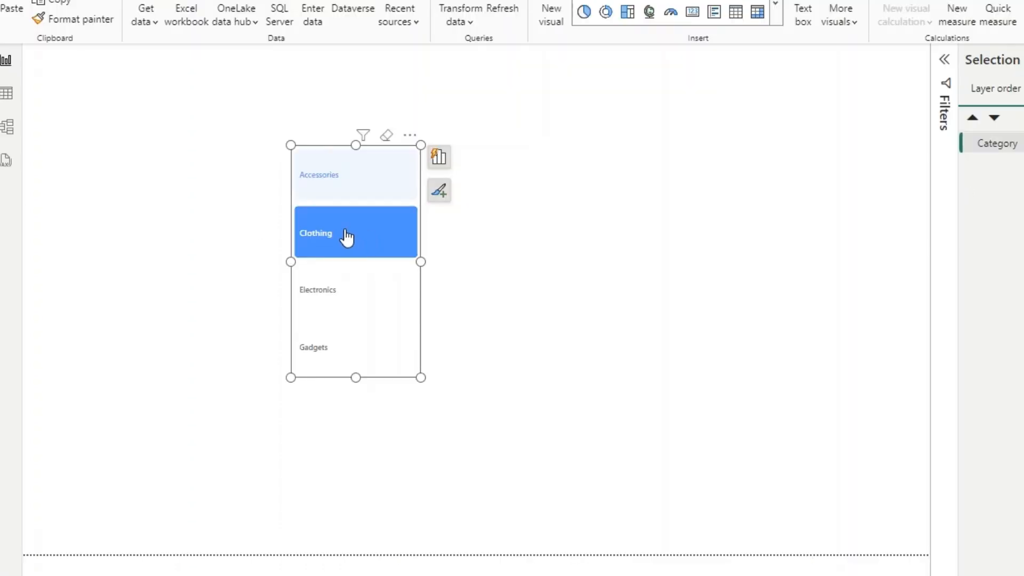
Test the Category slicer by selecting its options in turn, ending on Gadgets, and reduce the slicer's height.
{"action": "left_click", "coordinate": [346, 238]}
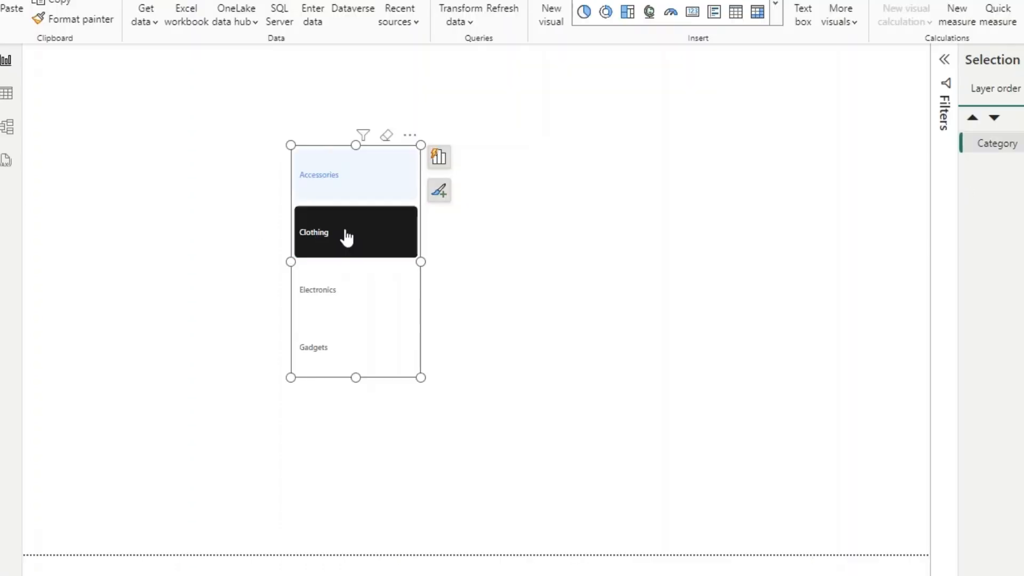
{"action": "left_click", "coordinate": [347, 298]}
{"action": "left_click", "coordinate": [356, 358]}
{"action": "left_click", "coordinate": [346, 286]}
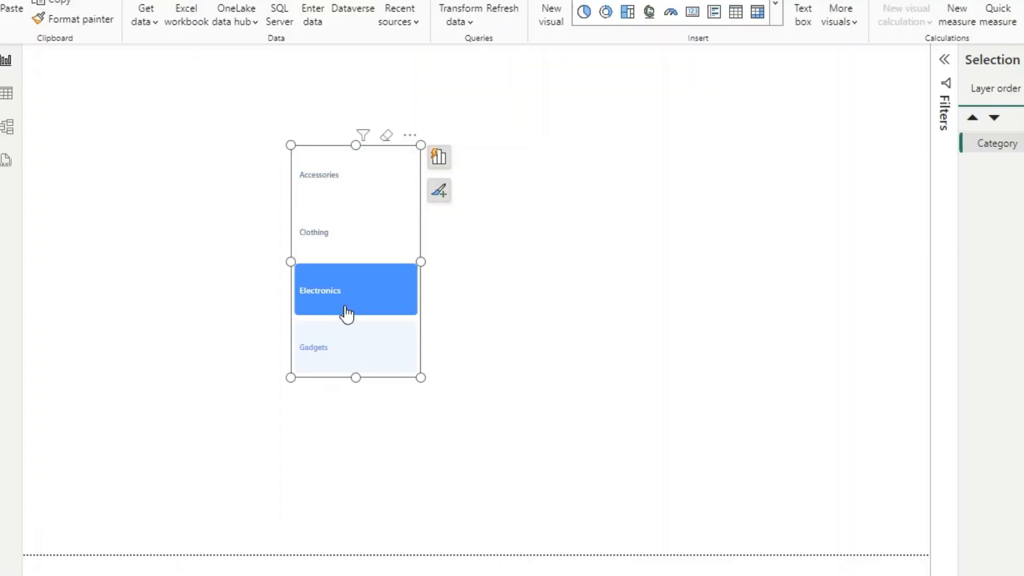
{"action": "left_click", "coordinate": [352, 243]}
{"action": "left_click", "coordinate": [339, 192]}
{"action": "left_click", "coordinate": [338, 198]}
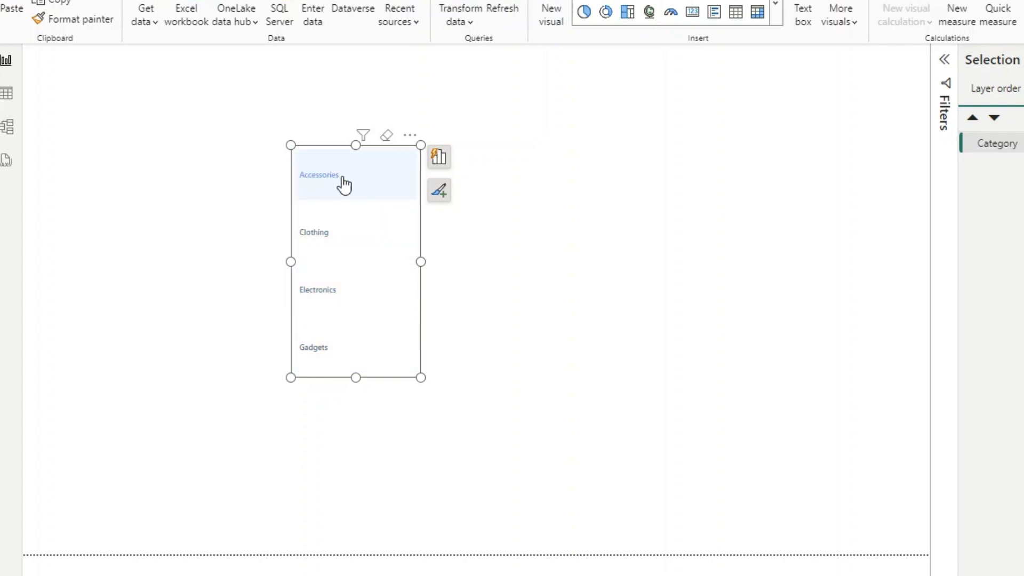
{"action": "left_click", "coordinate": [352, 237]}
{"action": "left_click", "coordinate": [347, 296]}
{"action": "left_click", "coordinate": [346, 314]}
{"action": "left_click", "coordinate": [353, 346]}
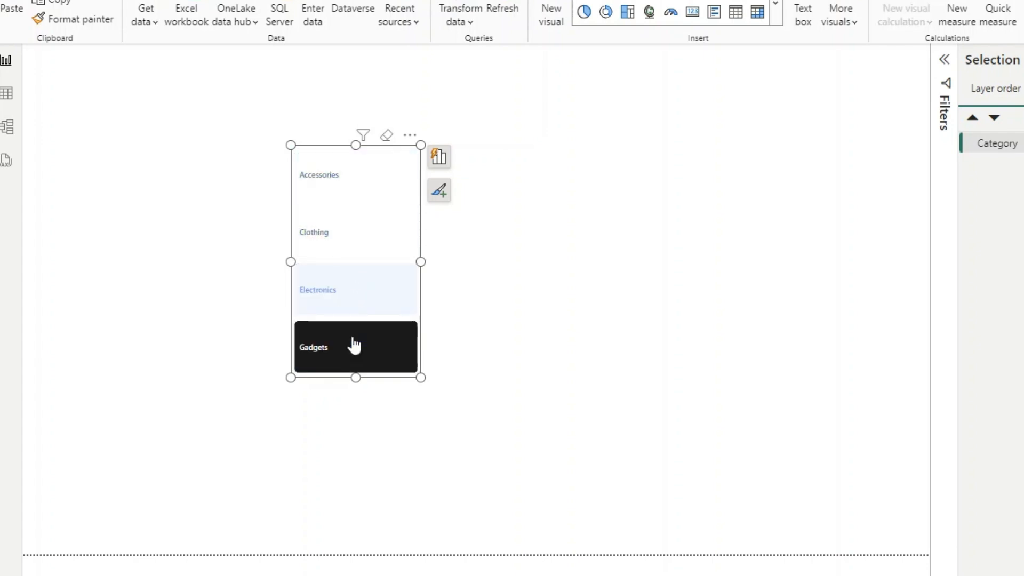
{"action": "left_click_drag", "start_coordinate": [355, 377], "coordinate": [356, 298]}
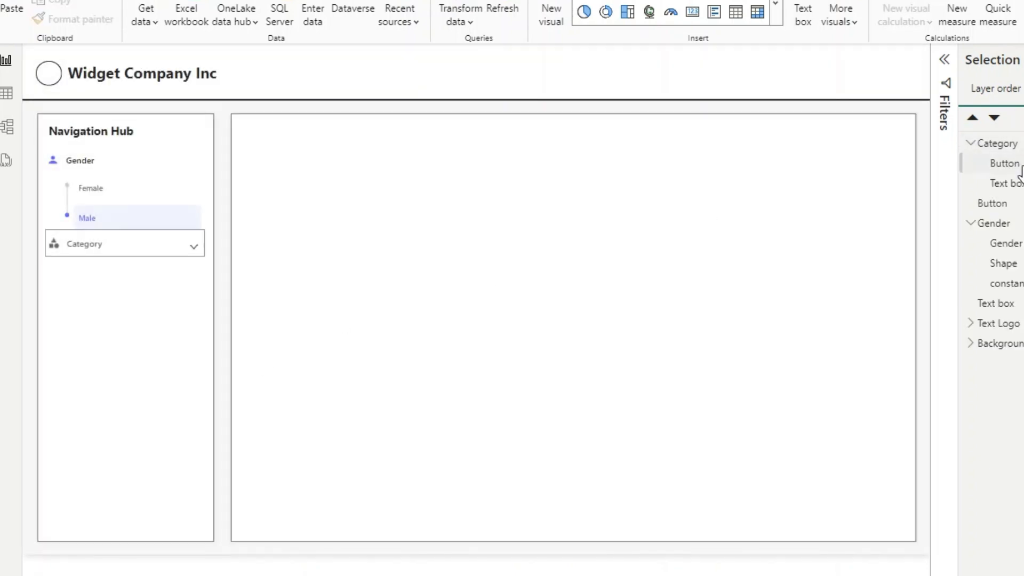
Copy the Gender slicer from the Navigation Hub page onto the Category slicer's page, place it beside that slicer, and test its Female option.
{"action": "left_click", "coordinate": [1005, 244]}
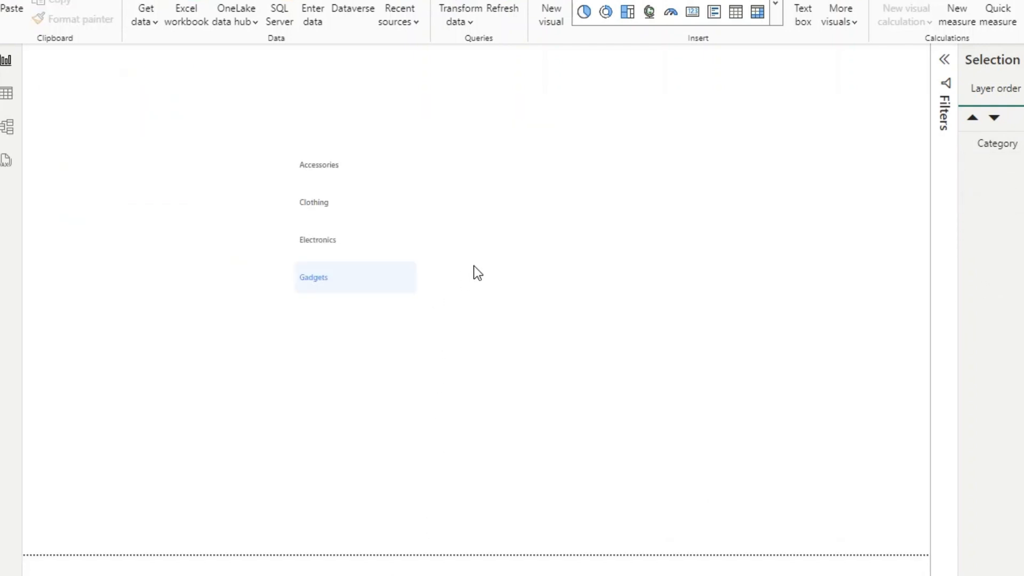
{"action": "key", "text": "ctrl+v"}
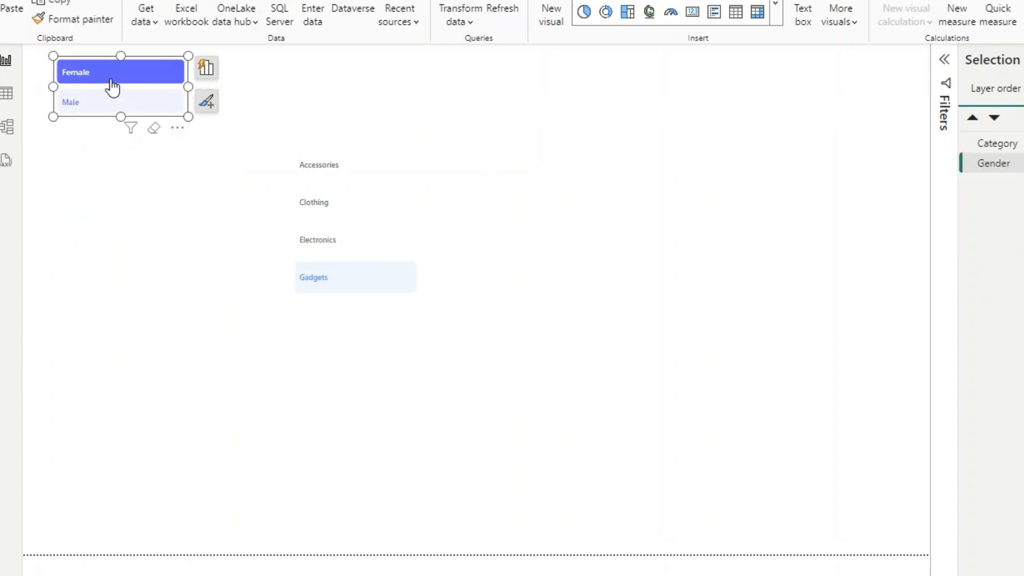
{"action": "left_click_drag", "start_coordinate": [112, 88], "coordinate": [494, 255]}
{"action": "left_click", "coordinate": [475, 241]}
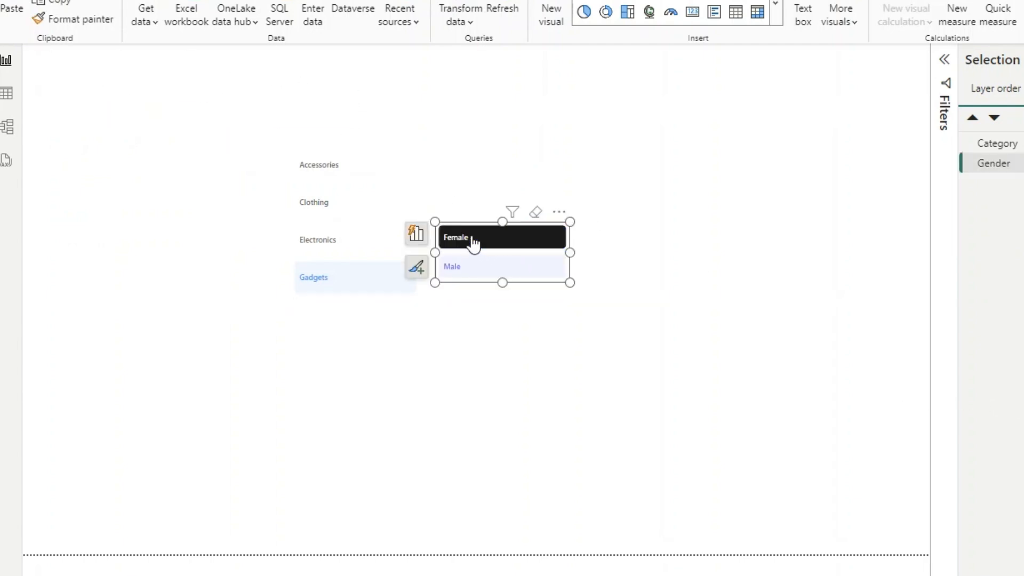
{"action": "left_click", "coordinate": [338, 249]}
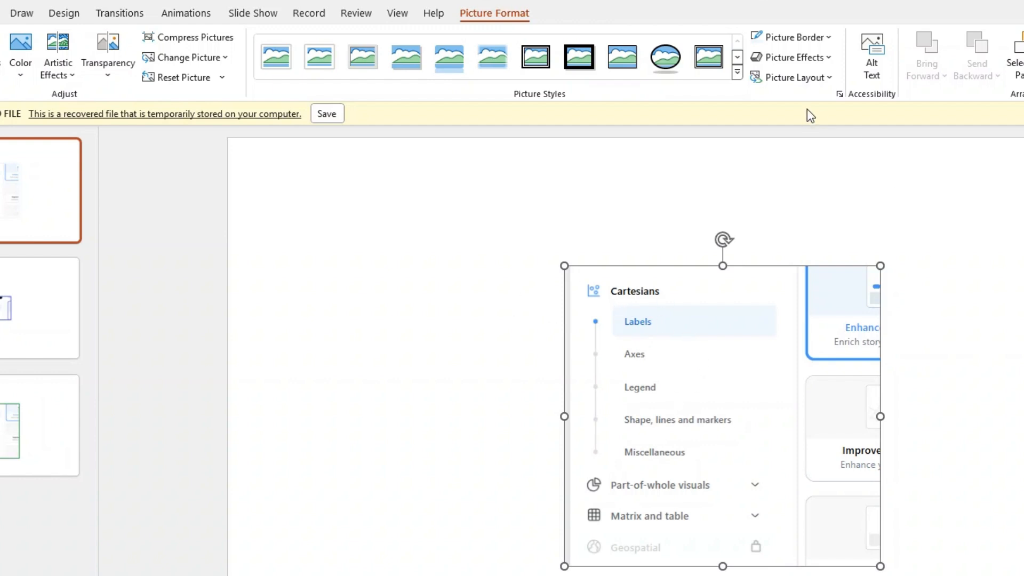
In PowerPoint, sample the highlight color behind Labels and the menu's background color with the picture border's Eyedropper.
{"action": "left_click", "coordinate": [820, 38]}
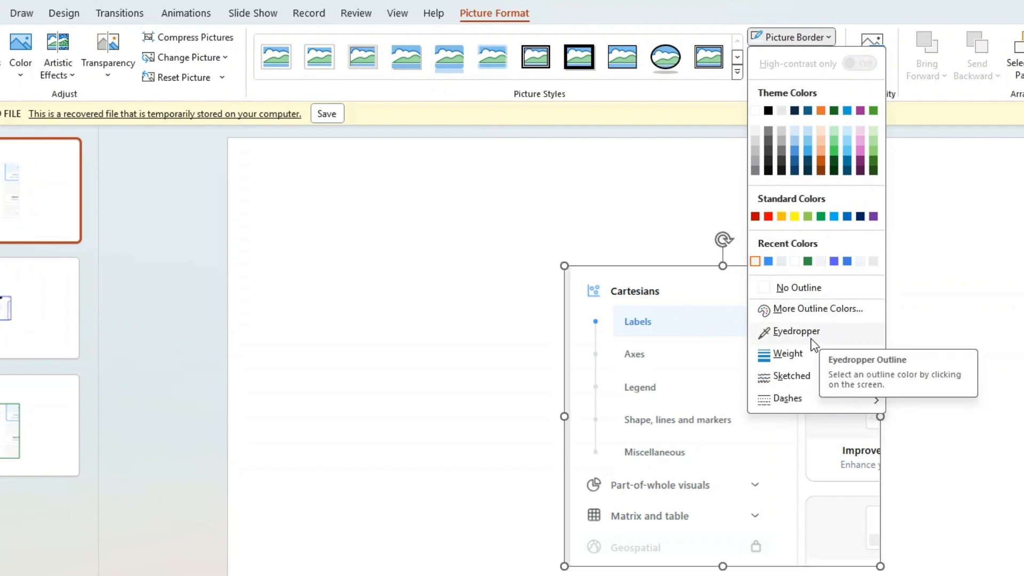
{"action": "left_click", "coordinate": [781, 333]}
{"action": "left_click", "coordinate": [715, 323]}
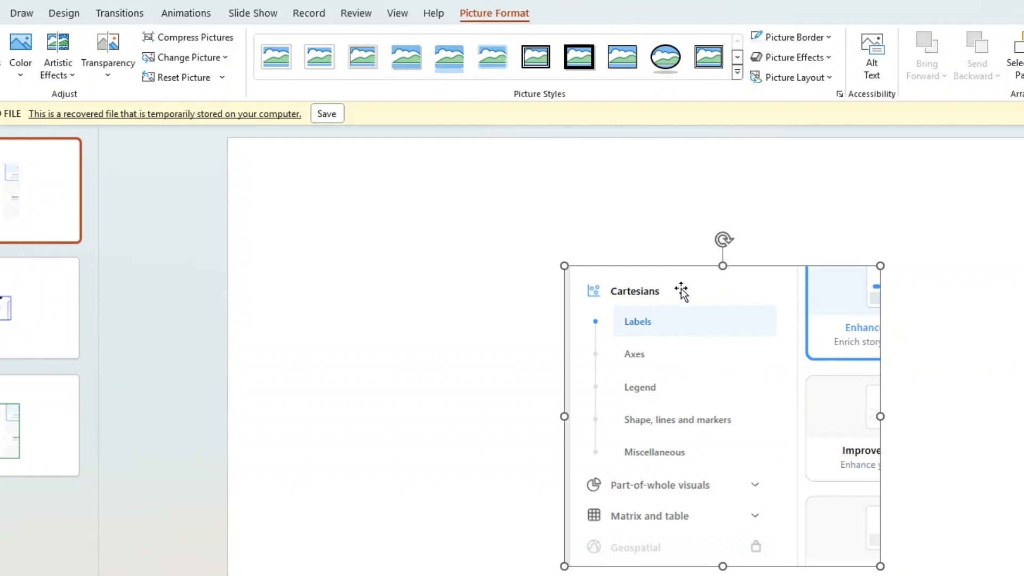
{"action": "left_click", "coordinate": [822, 42]}
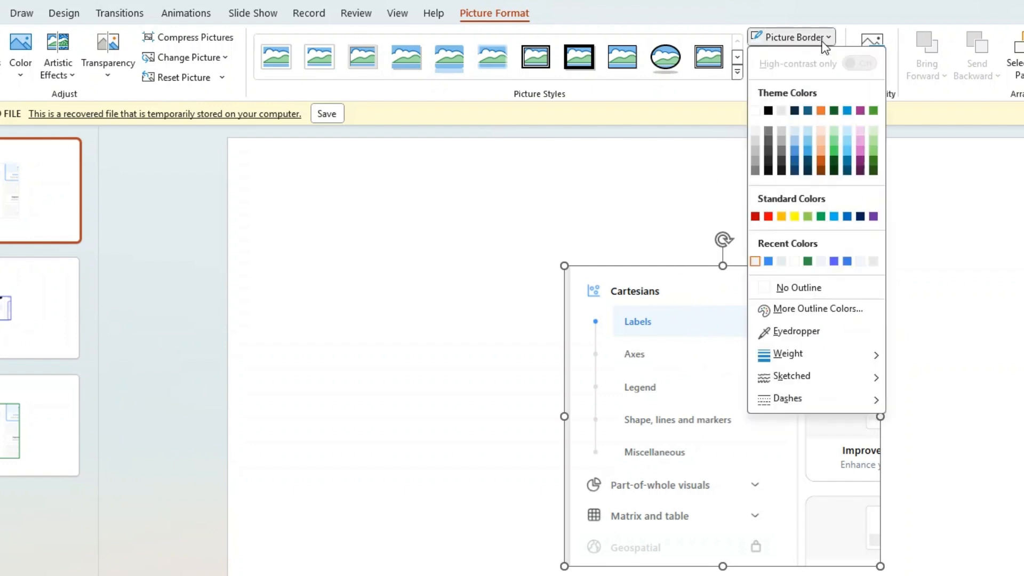
{"action": "left_click", "coordinate": [773, 335]}
{"action": "left_click", "coordinate": [743, 280]}
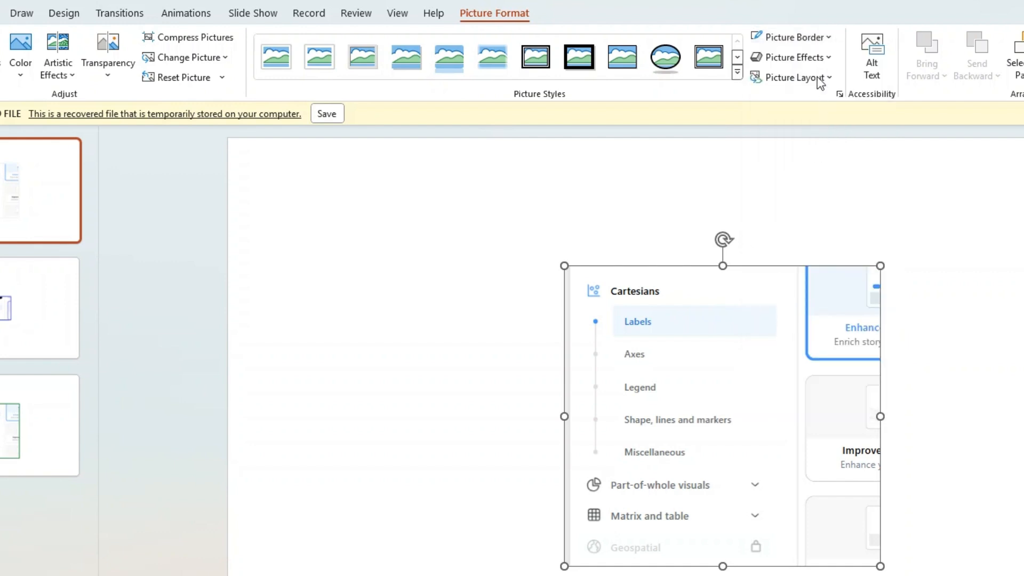
Open the picture border's custom color settings and select the hex code.
{"action": "left_click", "coordinate": [818, 37]}
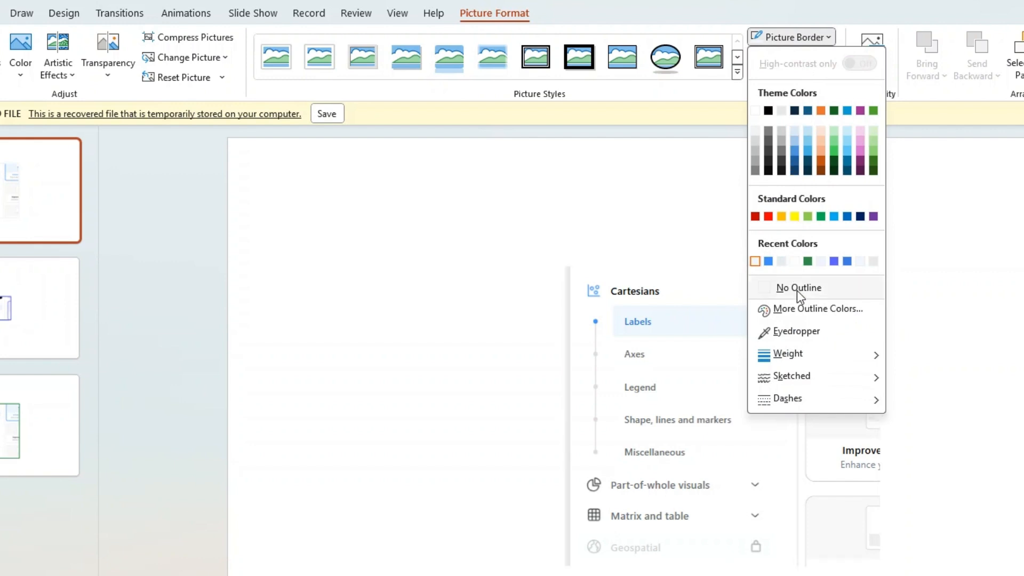
{"action": "left_click", "coordinate": [801, 309]}
{"action": "left_click", "coordinate": [594, 455]}
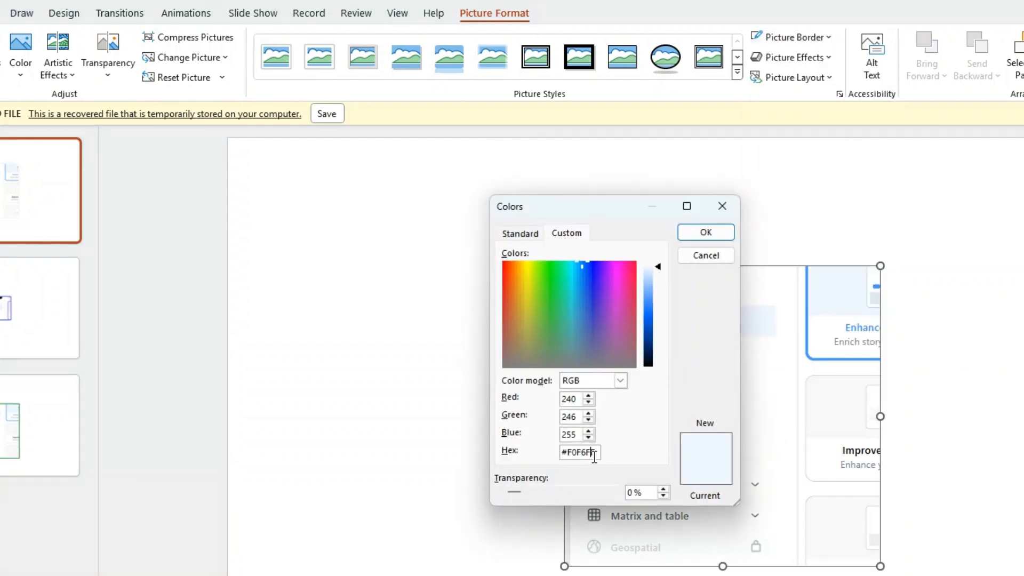
{"action": "left_click_drag", "start_coordinate": [597, 453], "coordinate": [551, 459]}
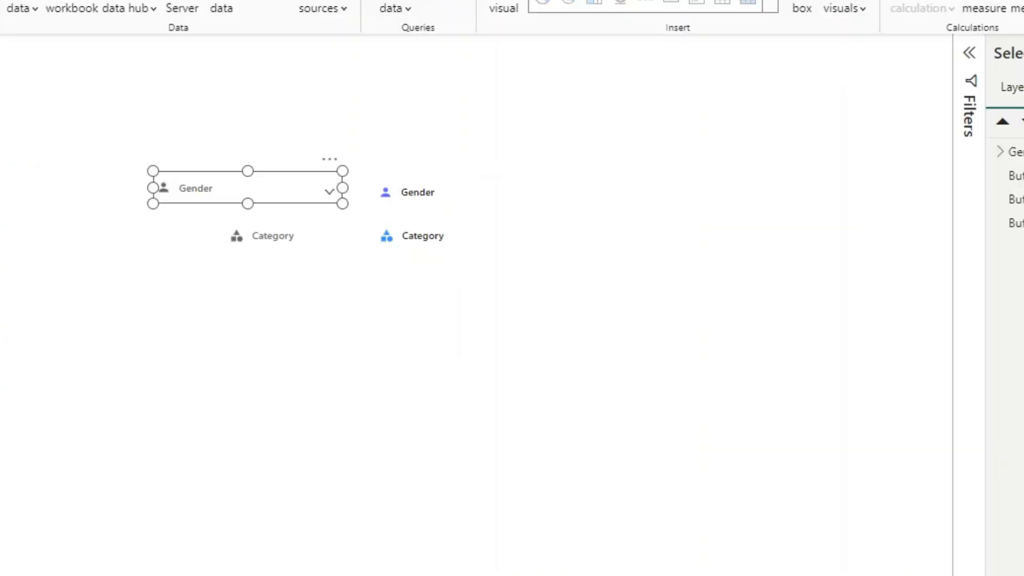
In Power BI, move the gray Category button directly beneath the Gender button, then expand the Gender group in the layer order to inspect its items.
{"action": "left_click", "coordinate": [419, 205]}
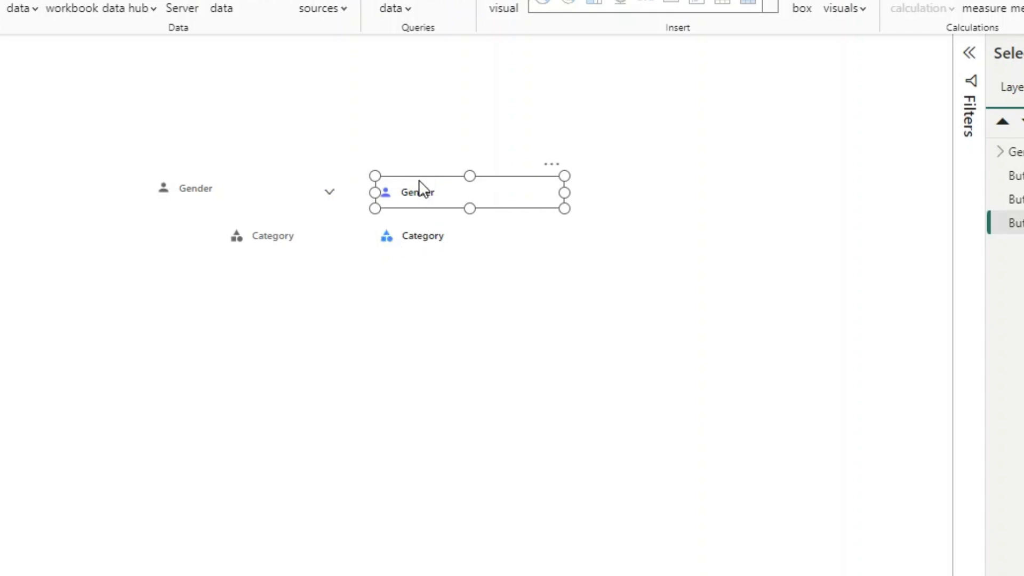
{"action": "left_click", "coordinate": [275, 251]}
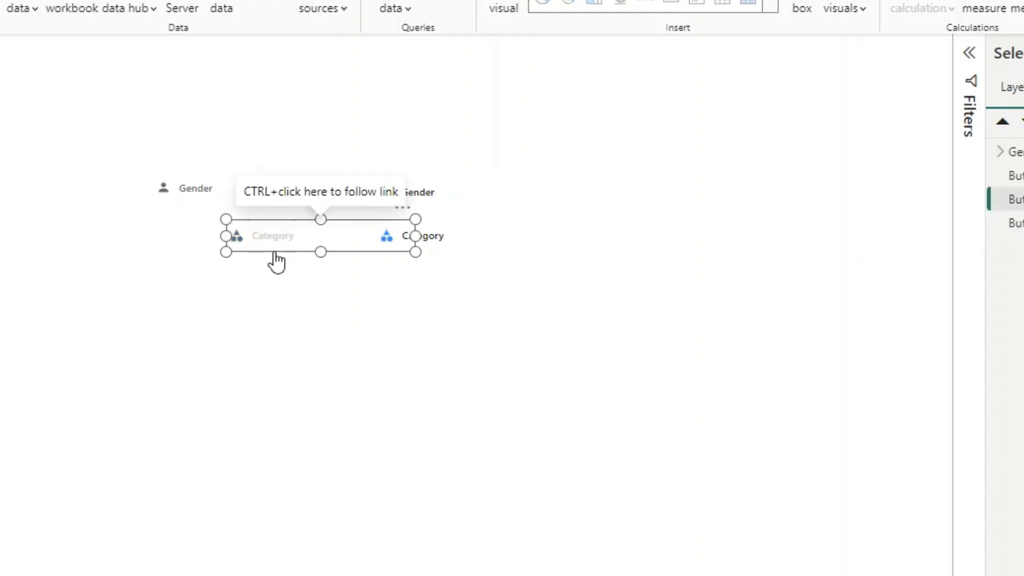
{"action": "left_click_drag", "start_coordinate": [276, 255], "coordinate": [209, 266]}
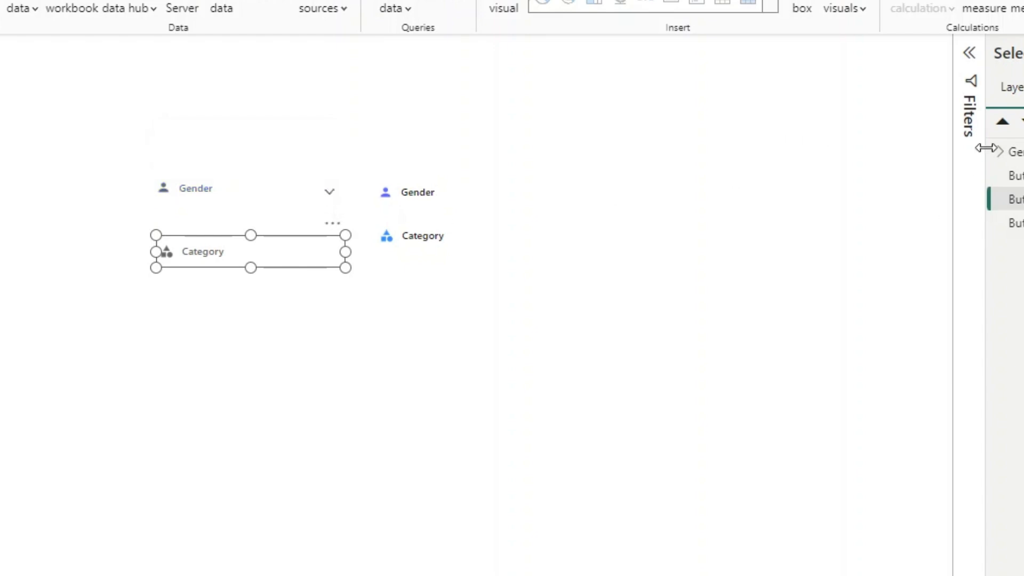
{"action": "left_click", "coordinate": [1009, 149]}
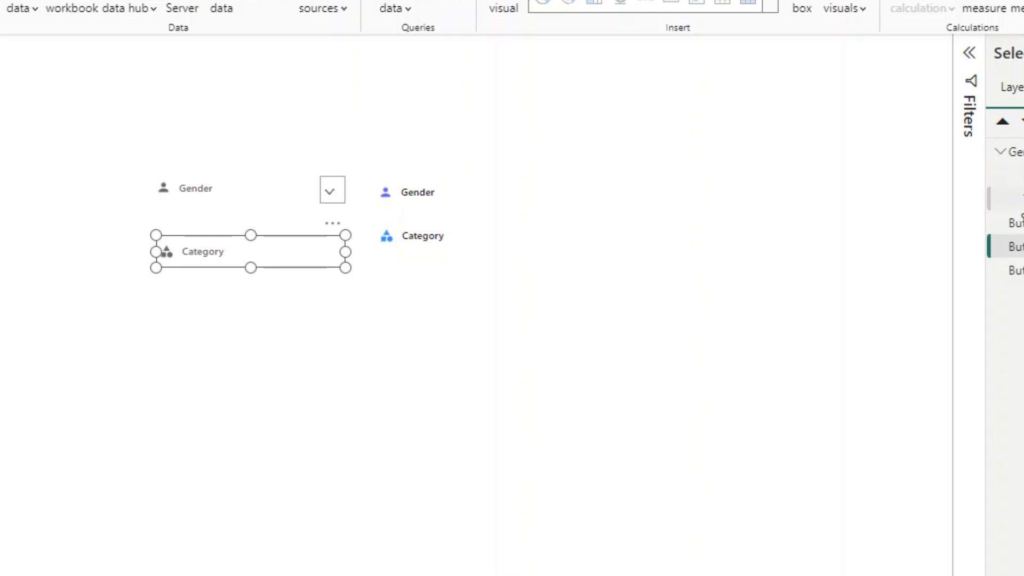
{"action": "left_click", "coordinate": [1020, 198]}
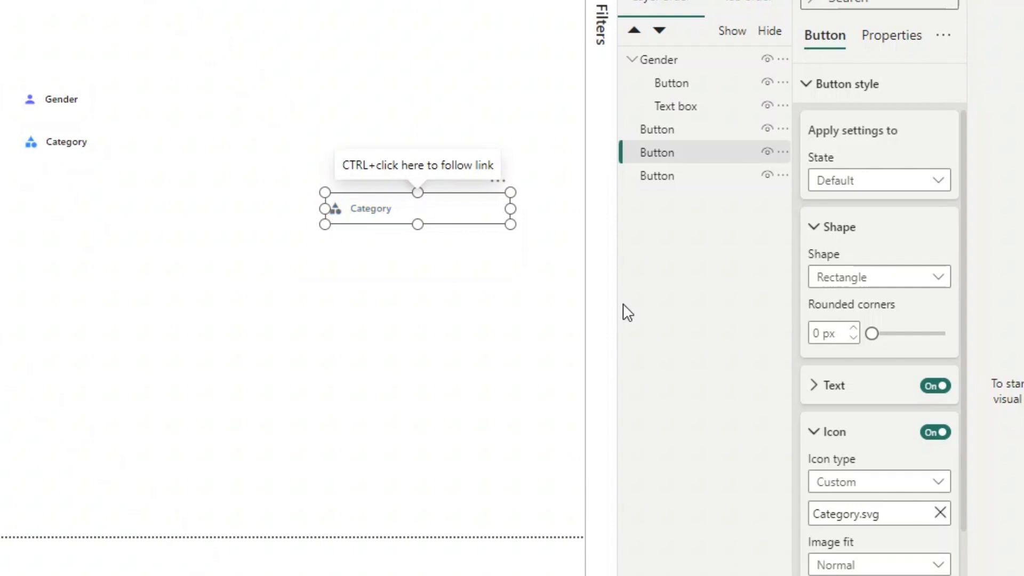
Compare the gray Category button's style settings between the Default and On hover states.
{"action": "left_click", "coordinate": [875, 184]}
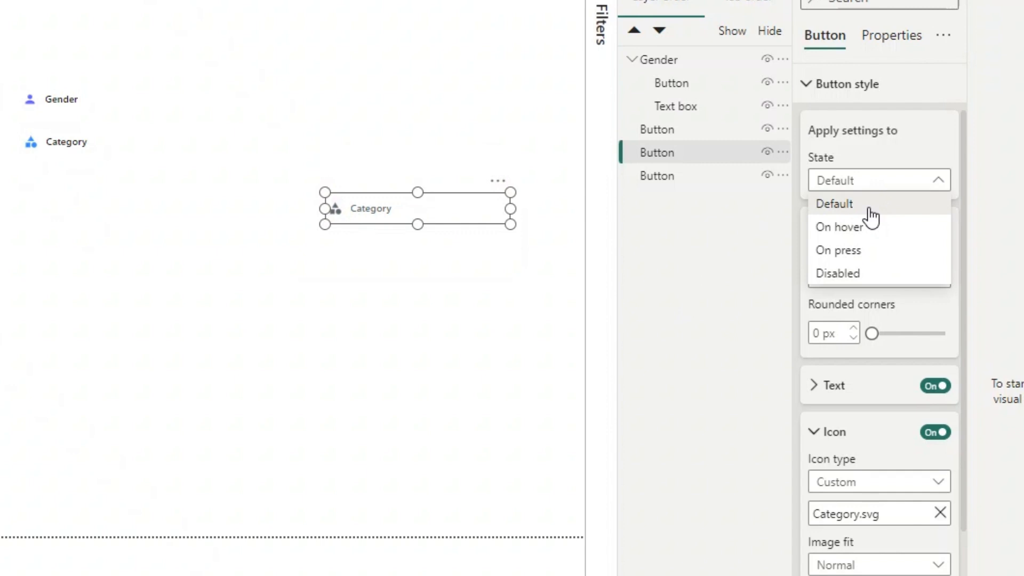
{"action": "left_click", "coordinate": [870, 211]}
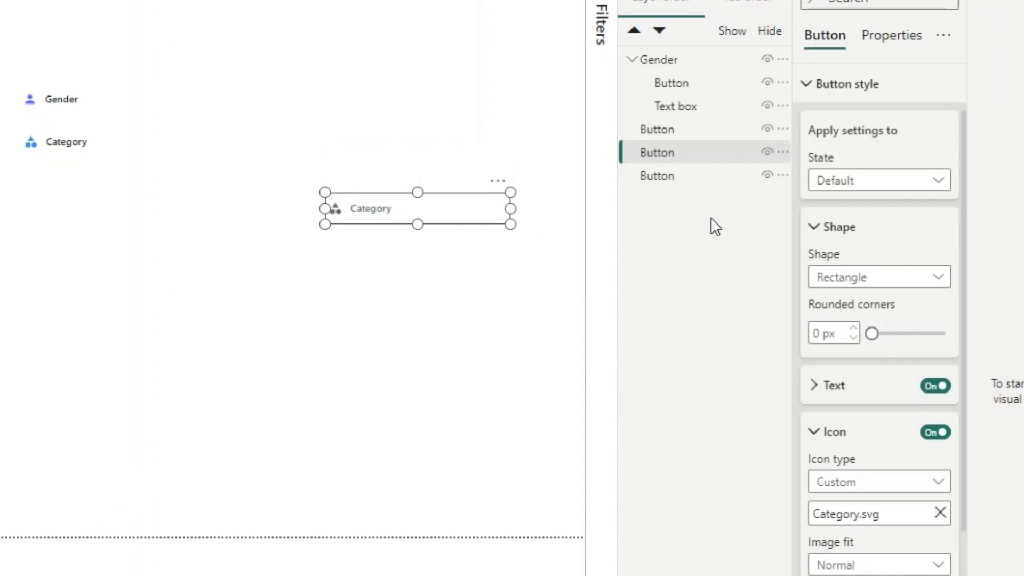
{"action": "left_click", "coordinate": [871, 186]}
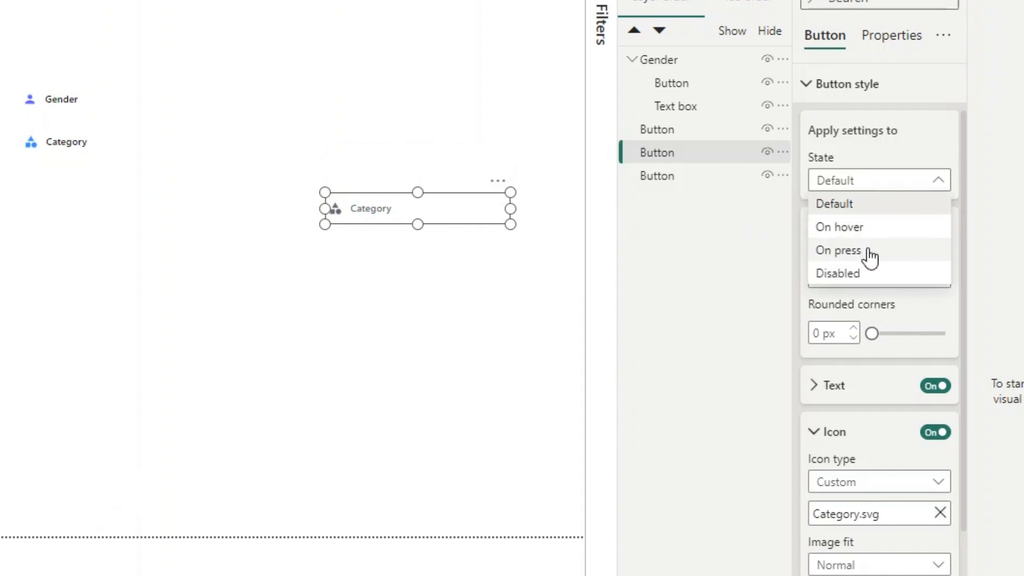
{"action": "left_click", "coordinate": [871, 229]}
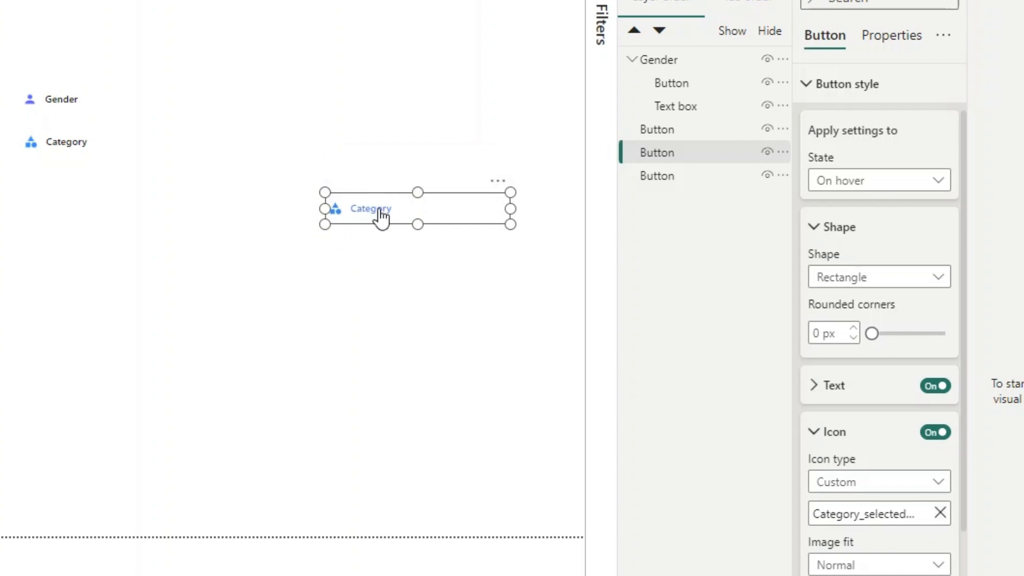
{"action": "scroll", "coordinate": [918, 394], "scroll_direction": "up", "scroll_amount": 2}
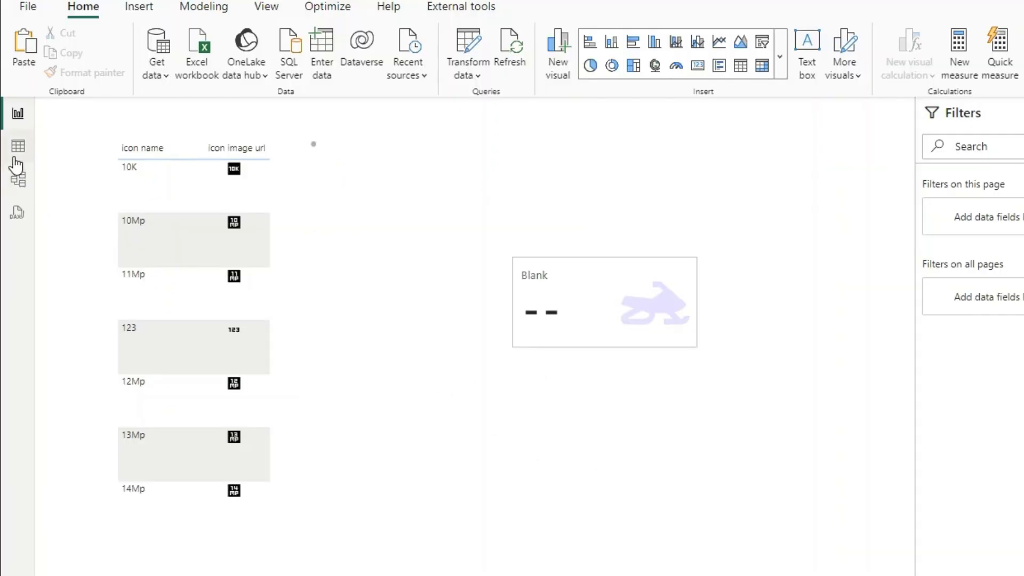
Browse the Material UI icons data table and its model to examine the icon names and SVG image URLs.
{"action": "left_click", "coordinate": [18, 147]}
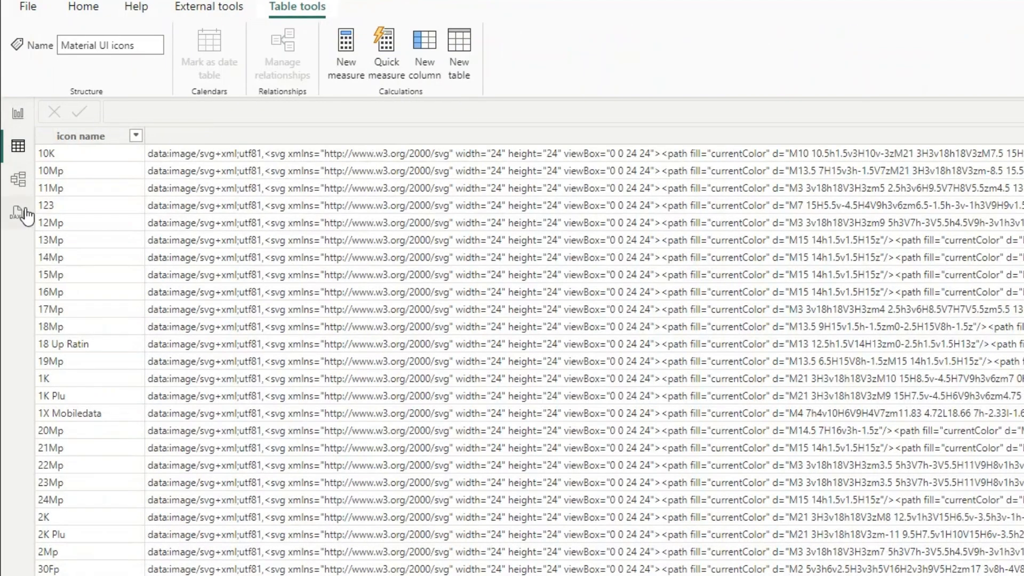
{"action": "left_click", "coordinate": [13, 181]}
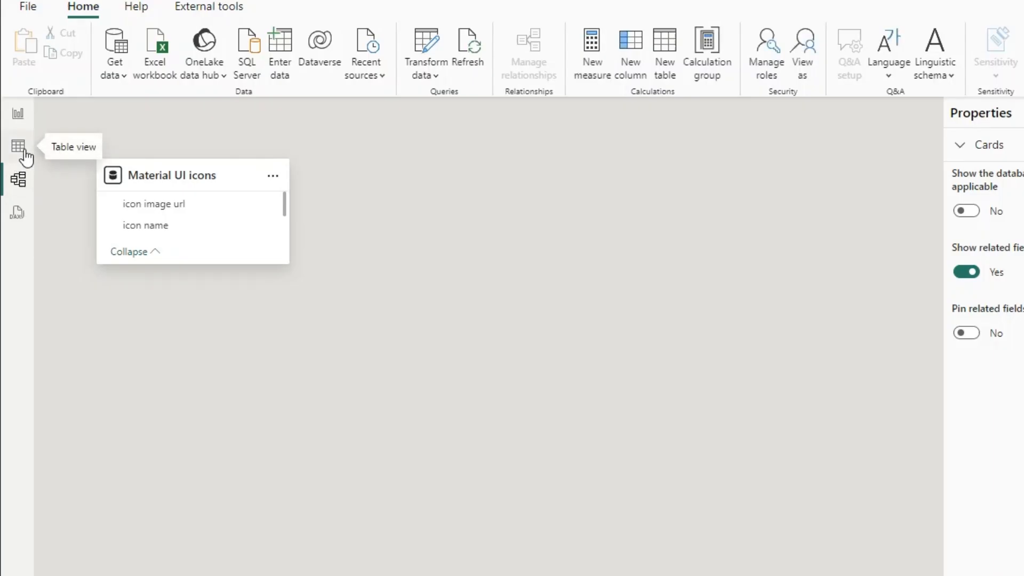
{"action": "left_click", "coordinate": [24, 155]}
{"action": "scroll", "coordinate": [344, 247], "scroll_direction": "down", "scroll_amount": 20}
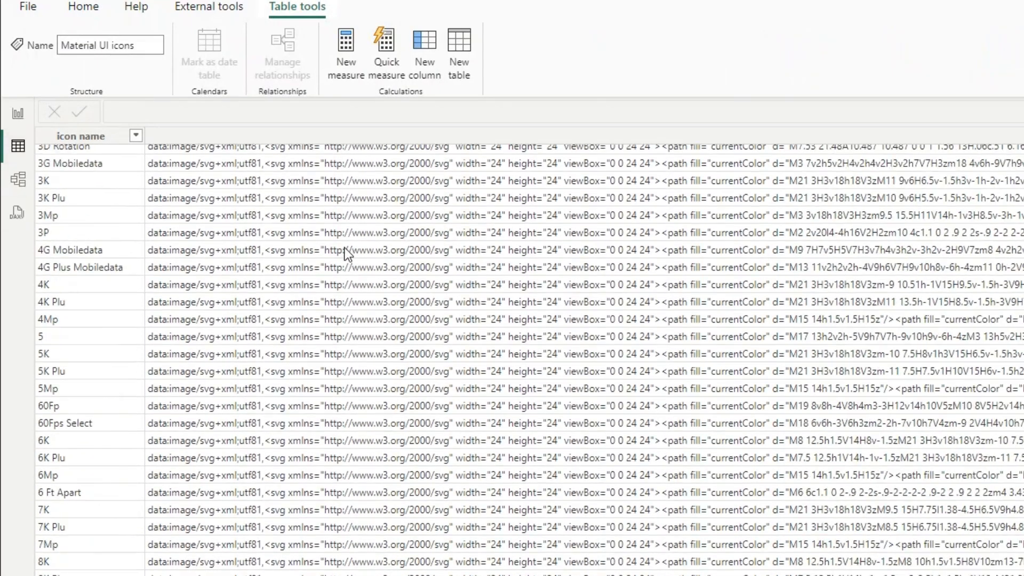
{"action": "scroll", "coordinate": [347, 245], "scroll_direction": "down", "scroll_amount": 20}
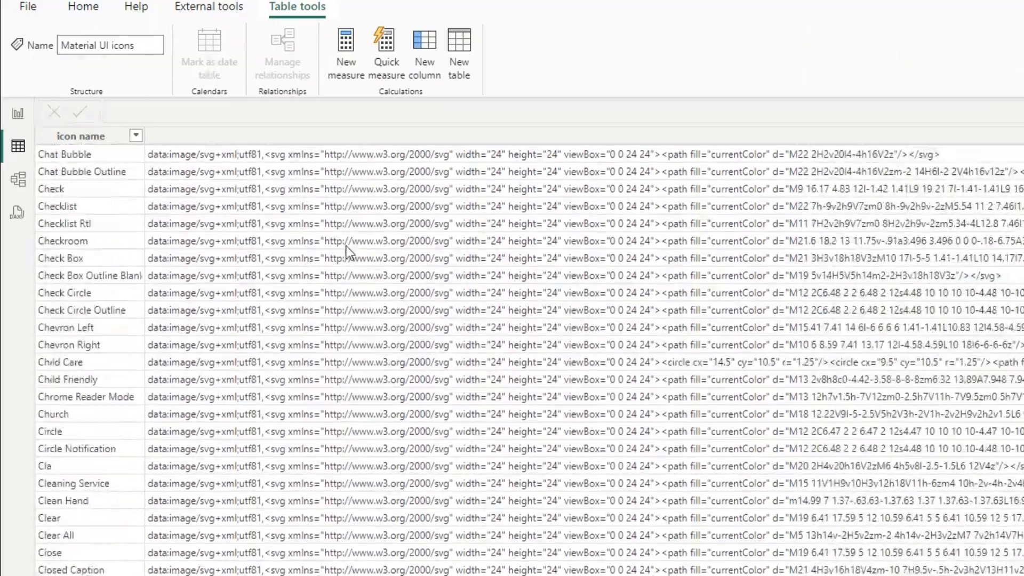
{"action": "scroll", "coordinate": [340, 235], "scroll_direction": "down", "scroll_amount": 15}
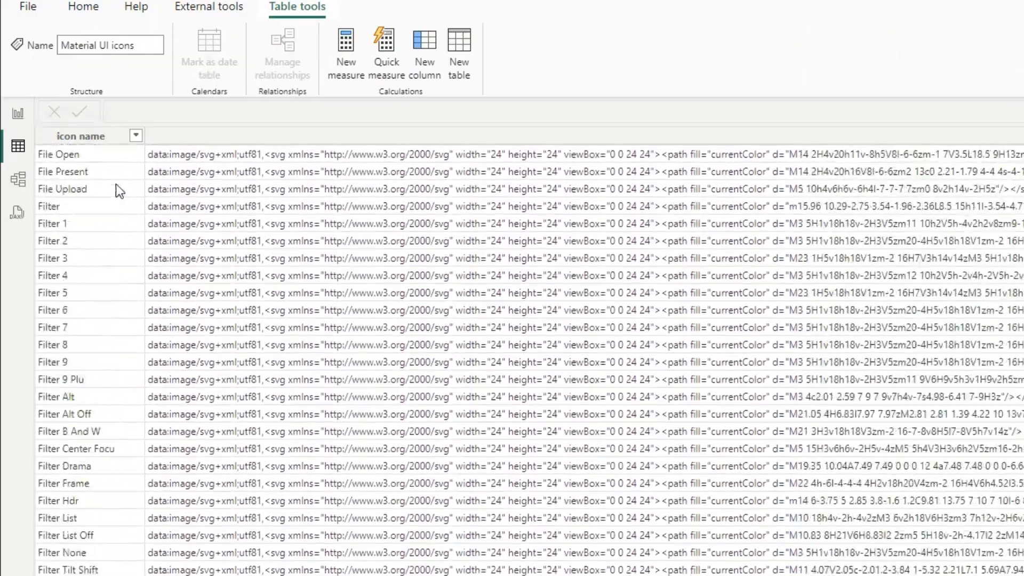
{"action": "scroll", "coordinate": [110, 184], "scroll_direction": "up", "scroll_amount": 15}
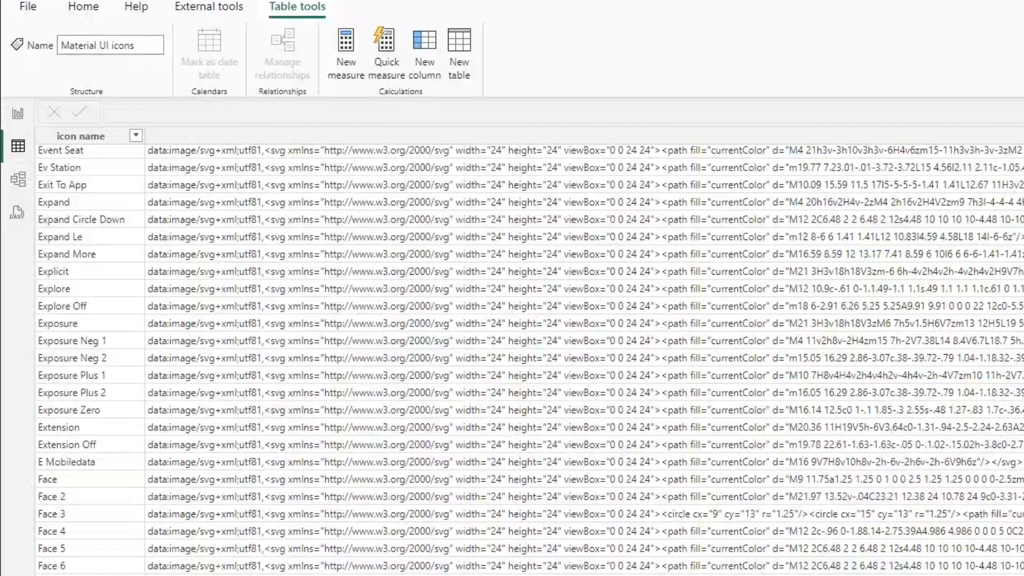
Return to the report page and move the icon table closer to the card.
{"action": "left_click", "coordinate": [18, 114]}
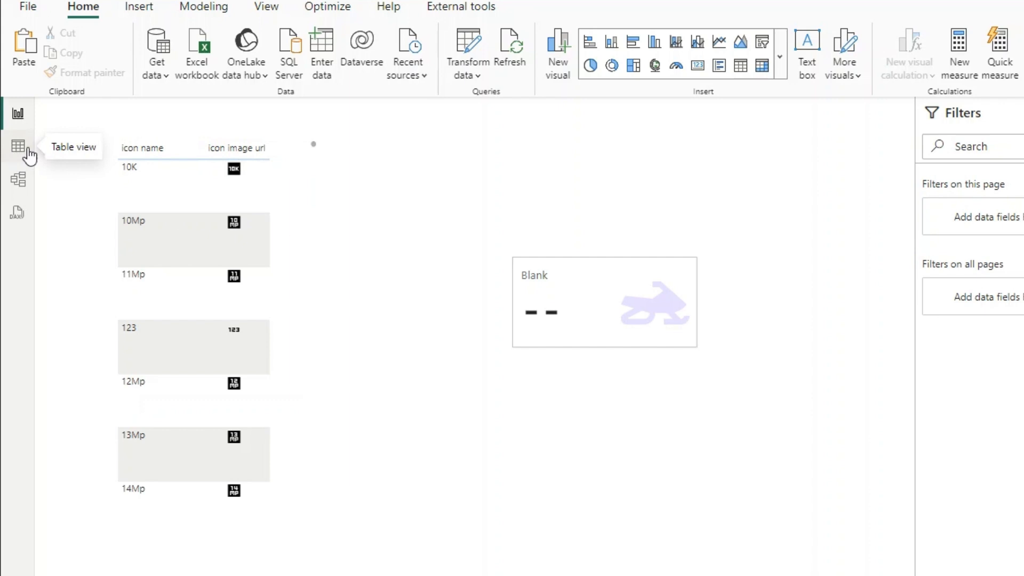
{"action": "left_click_drag", "start_coordinate": [303, 236], "coordinate": [450, 248]}
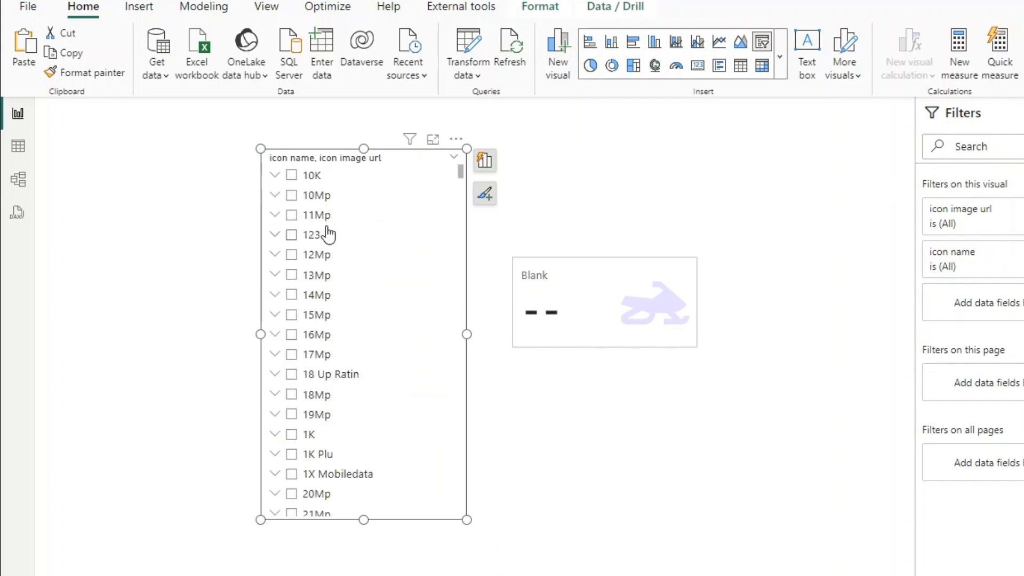
{"action": "scroll", "coordinate": [329, 238], "scroll_direction": "down", "scroll_amount": 10}
{"action": "scroll", "coordinate": [330, 242], "scroll_direction": "down", "scroll_amount": 1}
{"action": "left_click", "coordinate": [309, 298]}
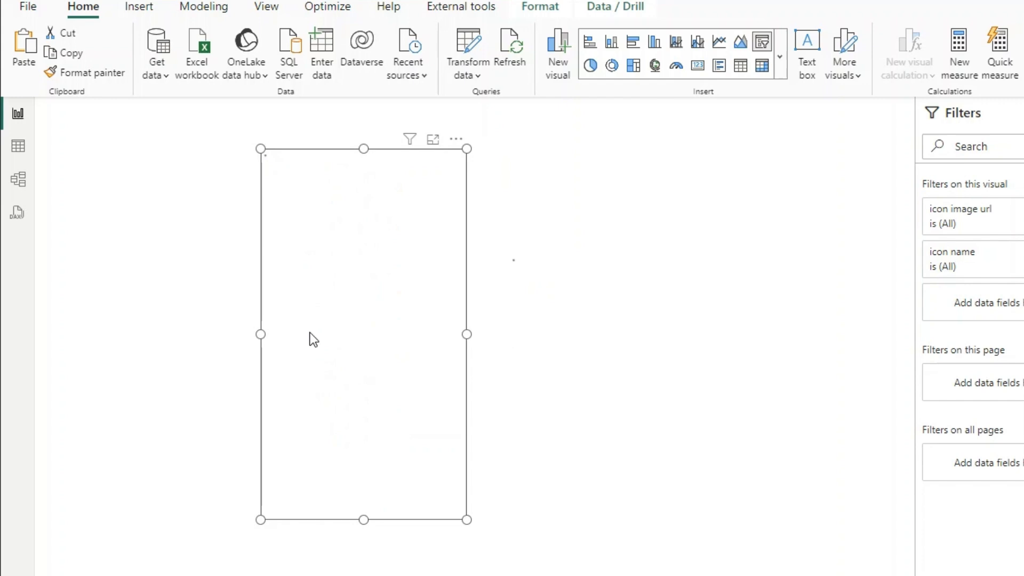
{"action": "scroll", "coordinate": [330, 301], "scroll_direction": "down", "scroll_amount": 1}
{"action": "scroll", "coordinate": [327, 302], "scroll_direction": "down", "scroll_amount": 3}
{"action": "key", "text": "ctrl+z"}
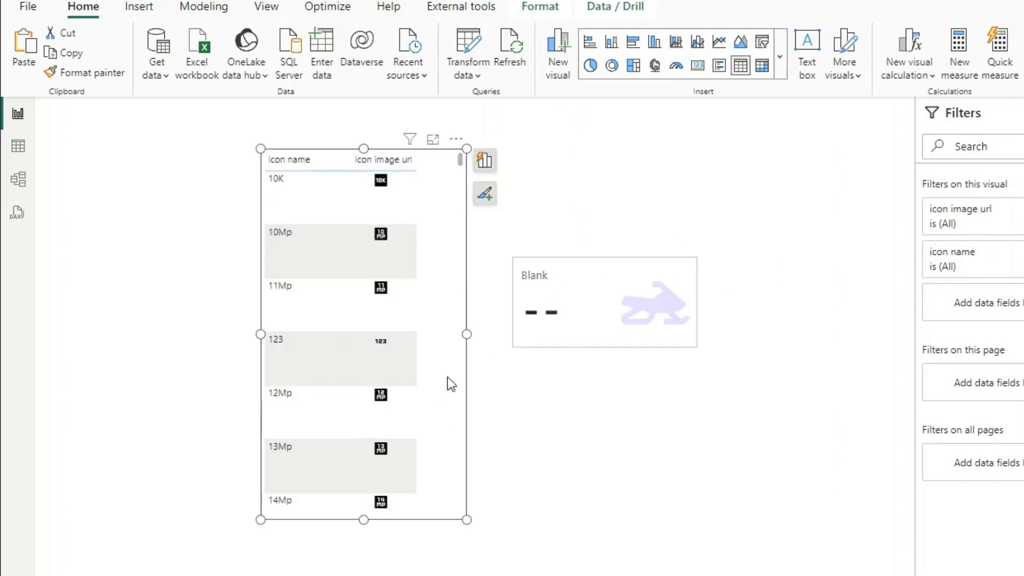
Duplicate the icon table, place the copy beside the original, and convert the copy to a slicer.
{"action": "key", "text": "ctrl+c"}
{"action": "key", "text": "ctrl+v"}
{"action": "left_click_drag", "start_coordinate": [447, 376], "coordinate": [693, 373]}
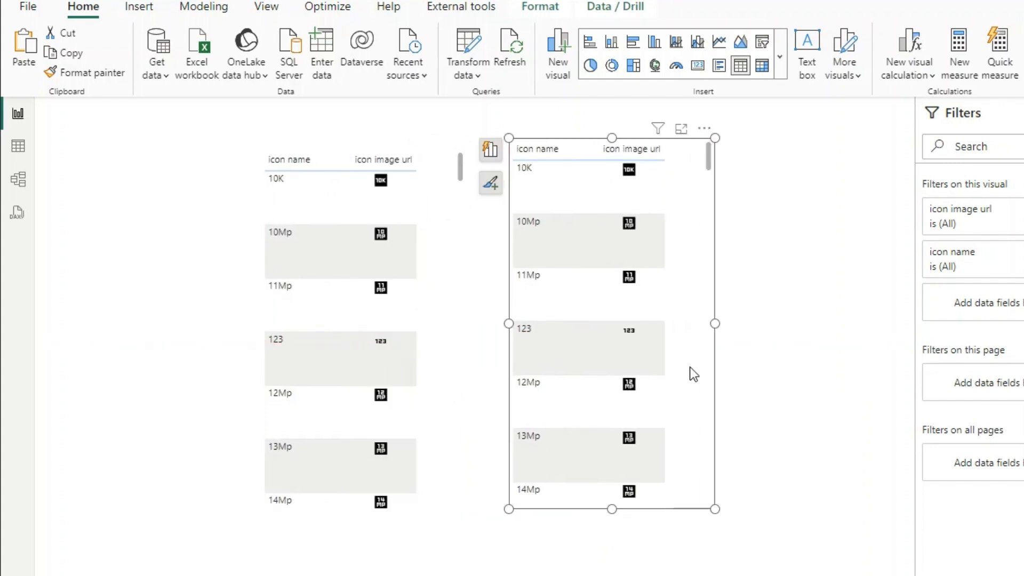
{"action": "left_click", "coordinate": [762, 41]}
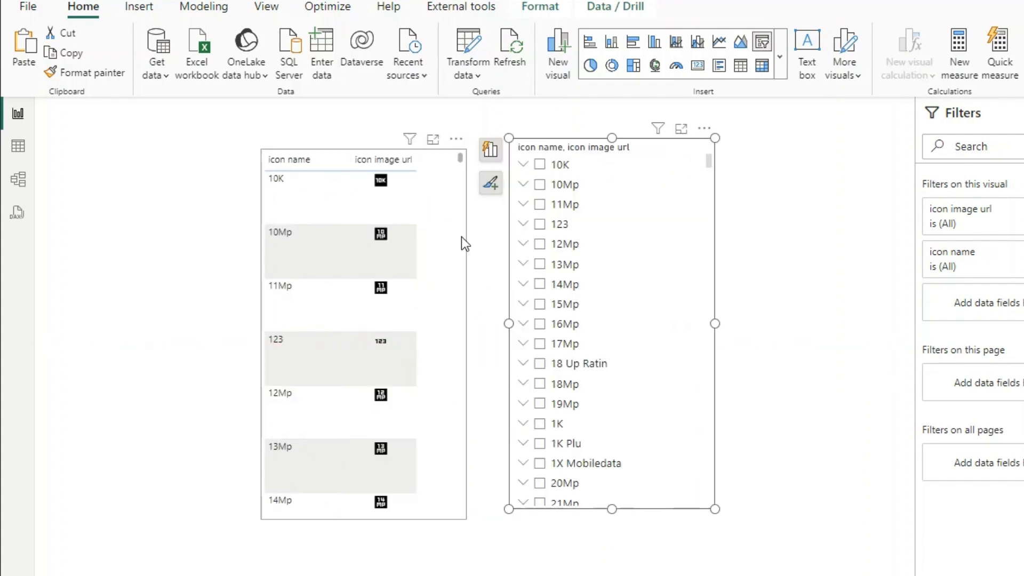
Test the icon slicer on the table by selecting icons in turn, including 18 Up Ratin, Add Shopping Cart and Add To Home Screen.
{"action": "left_click", "coordinate": [554, 306]}
{"action": "left_click", "coordinate": [560, 365]}
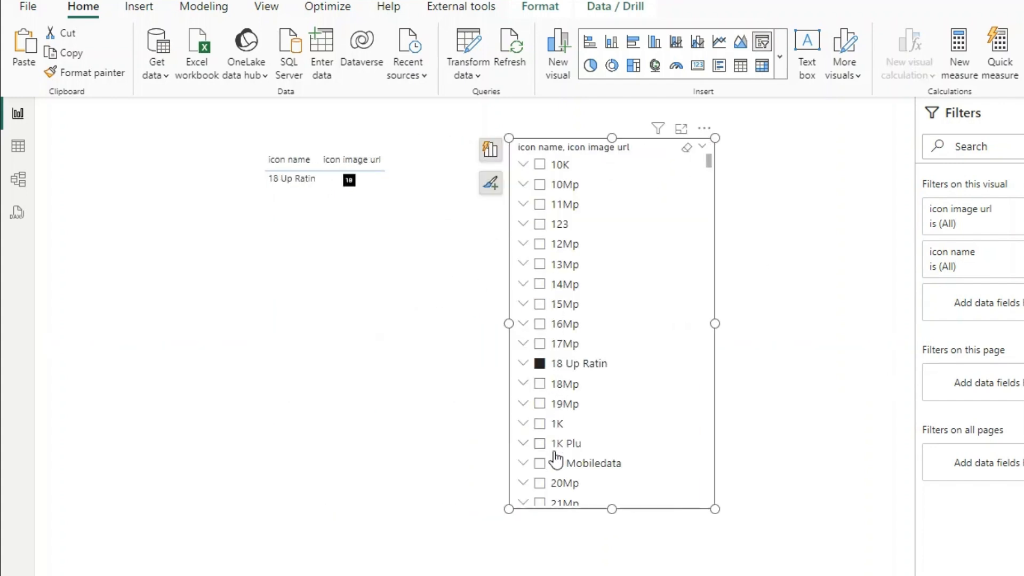
{"action": "scroll", "coordinate": [571, 414], "scroll_direction": "down", "scroll_amount": 10}
{"action": "scroll", "coordinate": [571, 421], "scroll_direction": "down", "scroll_amount": 2}
{"action": "left_click", "coordinate": [565, 321]}
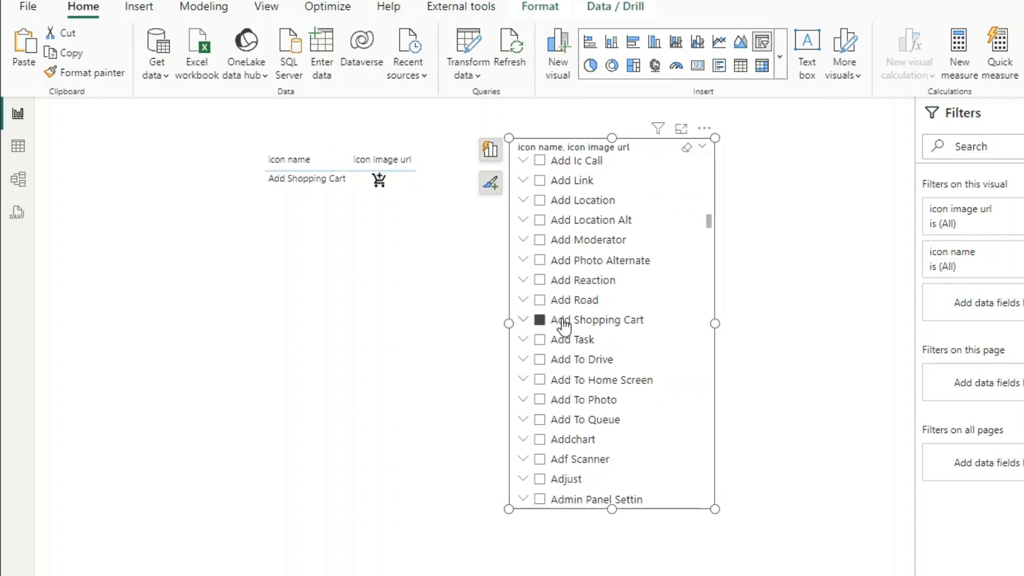
{"action": "left_click", "coordinate": [558, 380]}
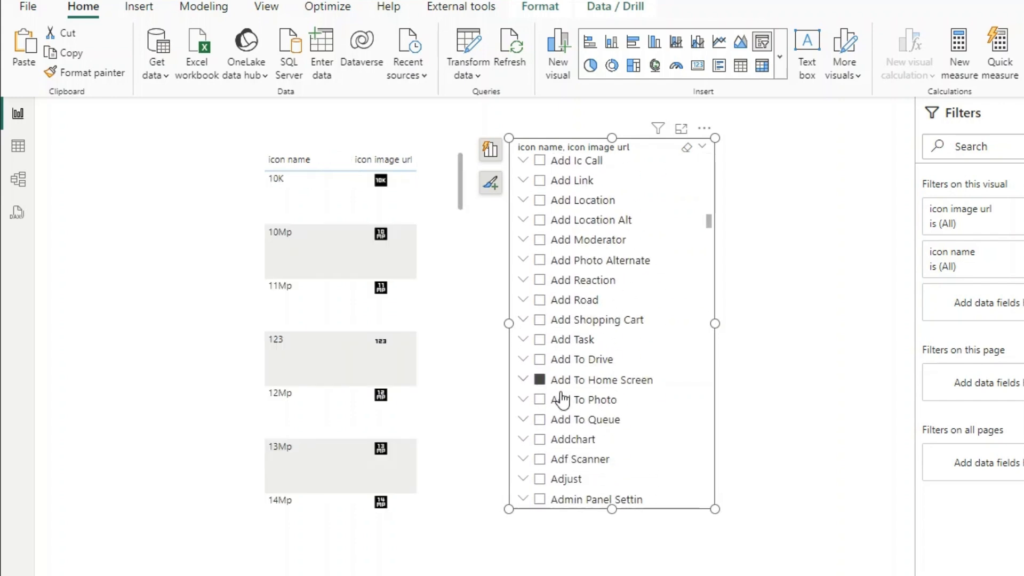
Examine the icon image url column's properties and values in the Material UI icons data table.
{"action": "left_click", "coordinate": [18, 146]}
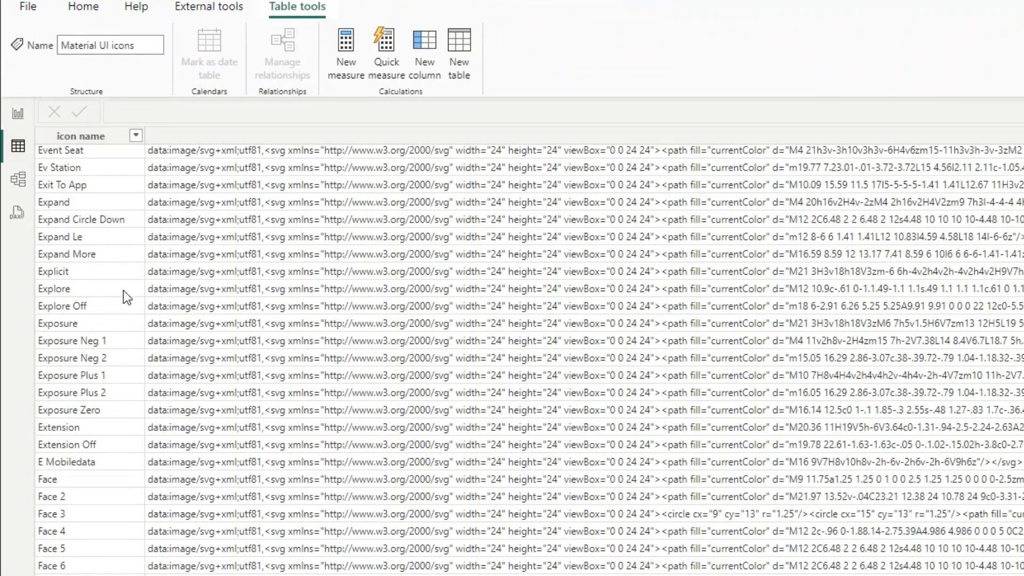
{"action": "left_click", "coordinate": [401, 322]}
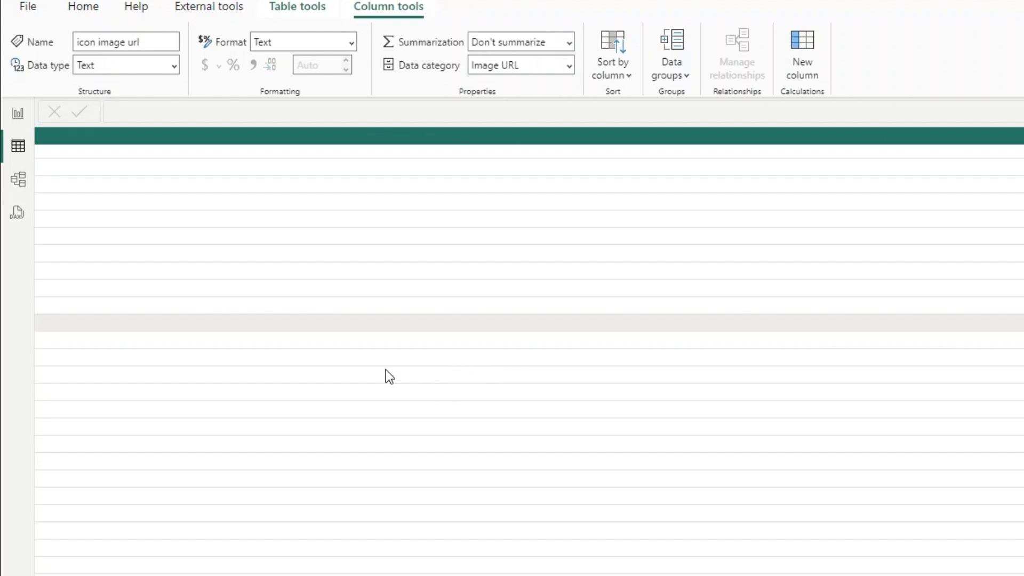
{"action": "scroll", "coordinate": [262, 385], "scroll_direction": "left", "scroll_amount": 10}
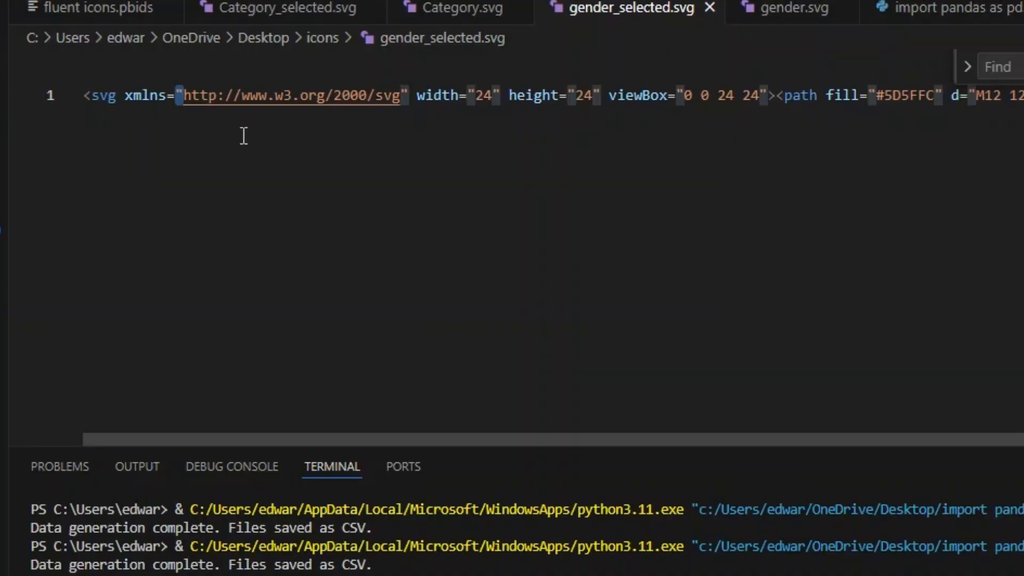
Examine the namespace attribute, quotation marks and path fill color in gender_selected.svg in Visual Studio Code.
{"action": "scroll", "coordinate": [265, 140], "scroll_direction": "right", "scroll_amount": 10}
{"action": "scroll", "coordinate": [242, 119], "scroll_direction": "left", "scroll_amount": 10}
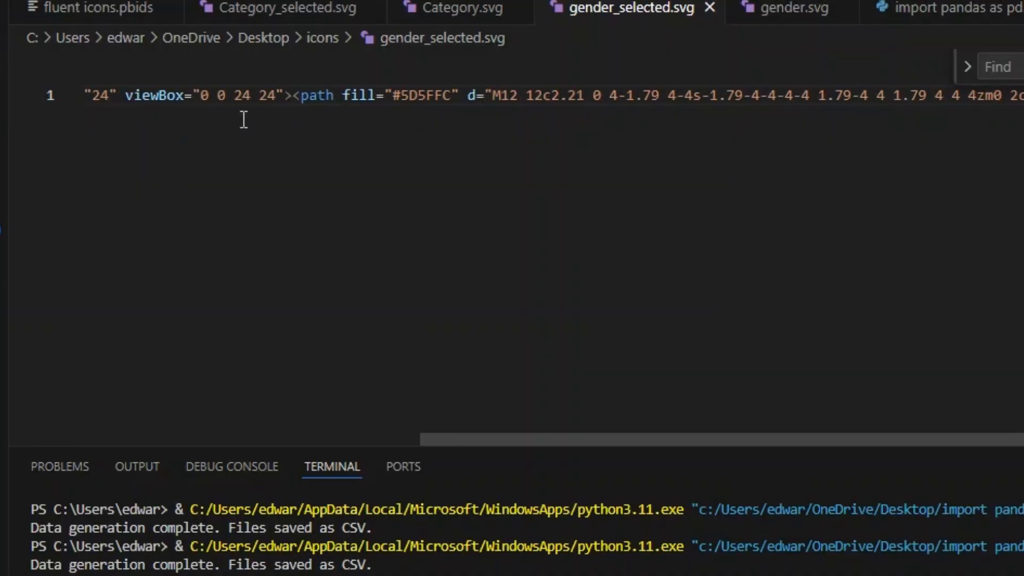
{"action": "left_click", "coordinate": [160, 96]}
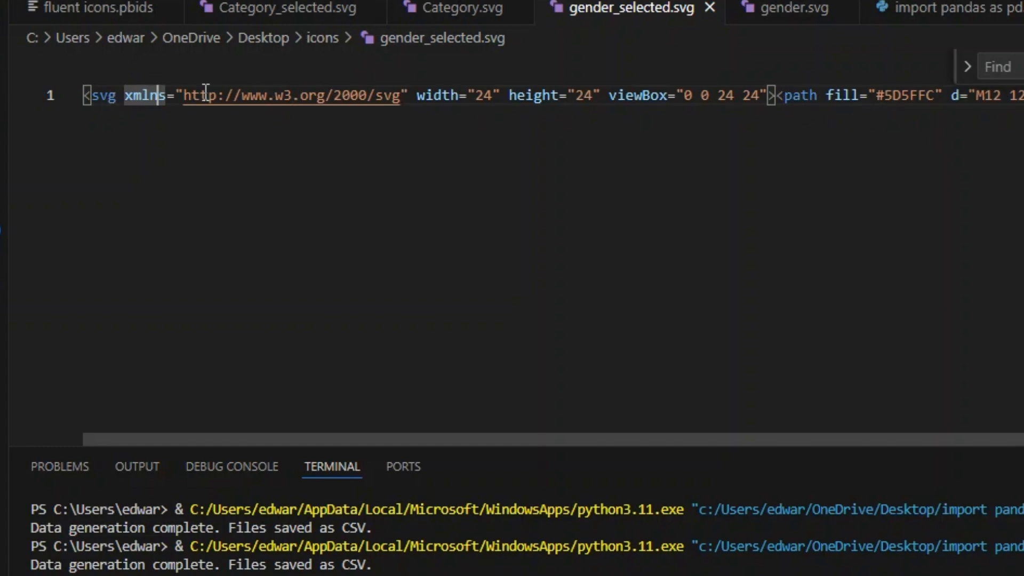
{"action": "mouse_move", "coordinate": [185, 102]}
{"action": "left_mouse_down"}
{"action": "mouse_move", "coordinate": [170, 100]}
{"action": "mouse_move", "coordinate": [179, 98]}
{"action": "left_mouse_up"}
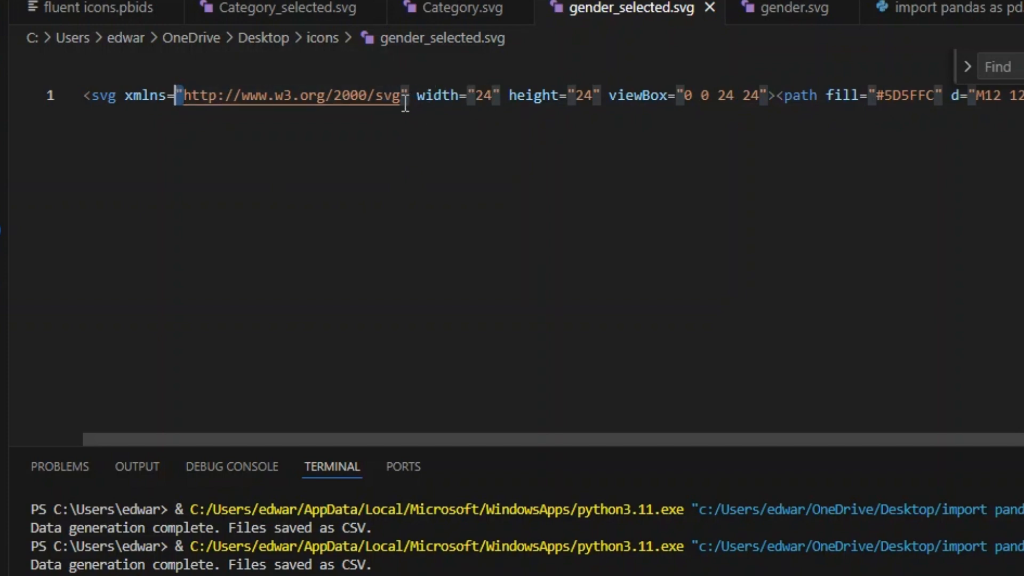
{"action": "scroll", "coordinate": [821, 126], "scroll_direction": "right", "scroll_amount": 5}
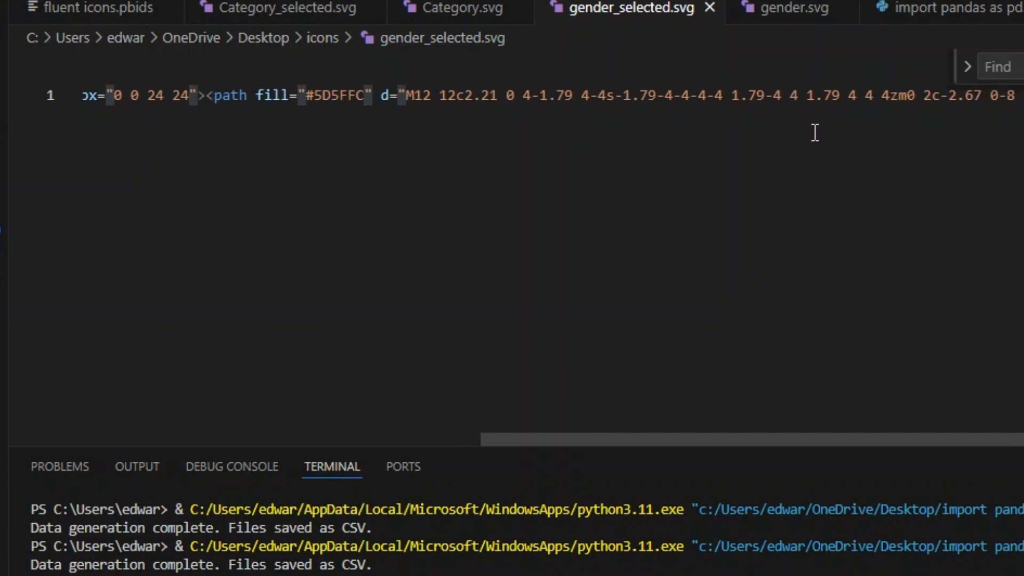
{"action": "scroll", "coordinate": [811, 136], "scroll_direction": "left", "scroll_amount": 5}
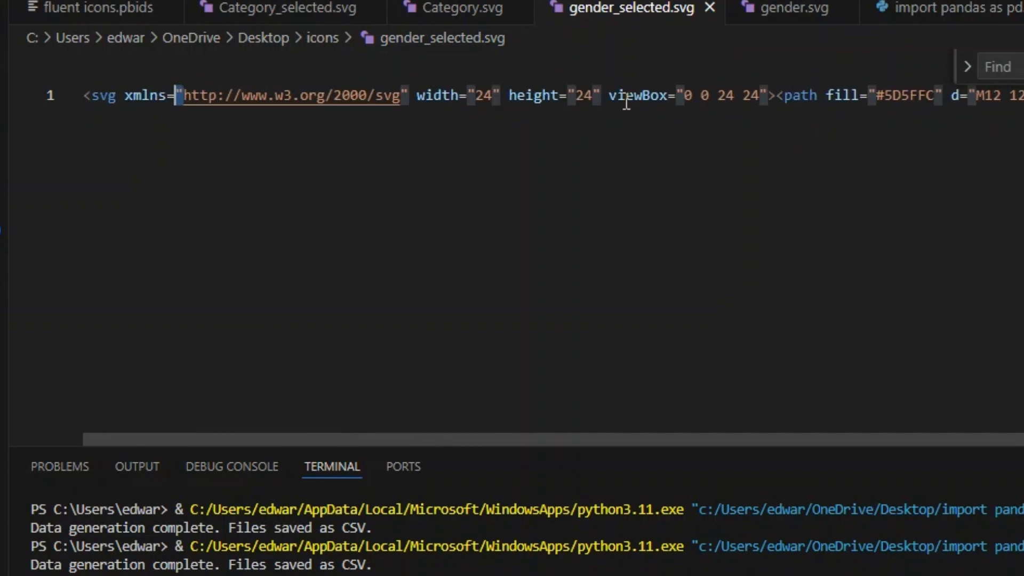
{"action": "scroll", "coordinate": [586, 101], "scroll_direction": "right", "scroll_amount": 1}
{"action": "scroll", "coordinate": [585, 100], "scroll_direction": "right", "scroll_amount": 2}
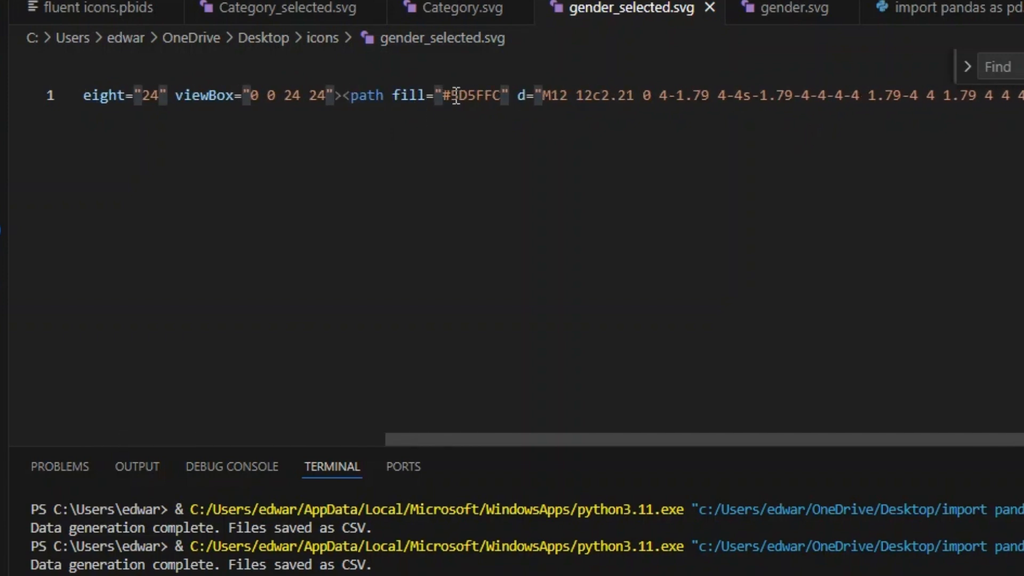
{"action": "left_click_drag", "start_coordinate": [443, 95], "coordinate": [501, 95]}
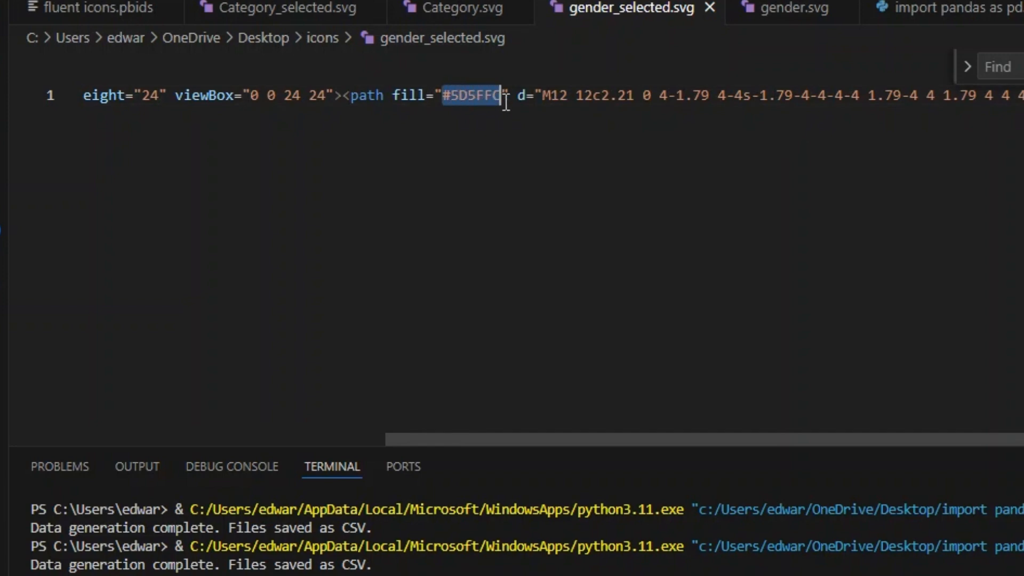
{"action": "scroll", "coordinate": [584, 198], "scroll_direction": "right", "scroll_amount": 1}
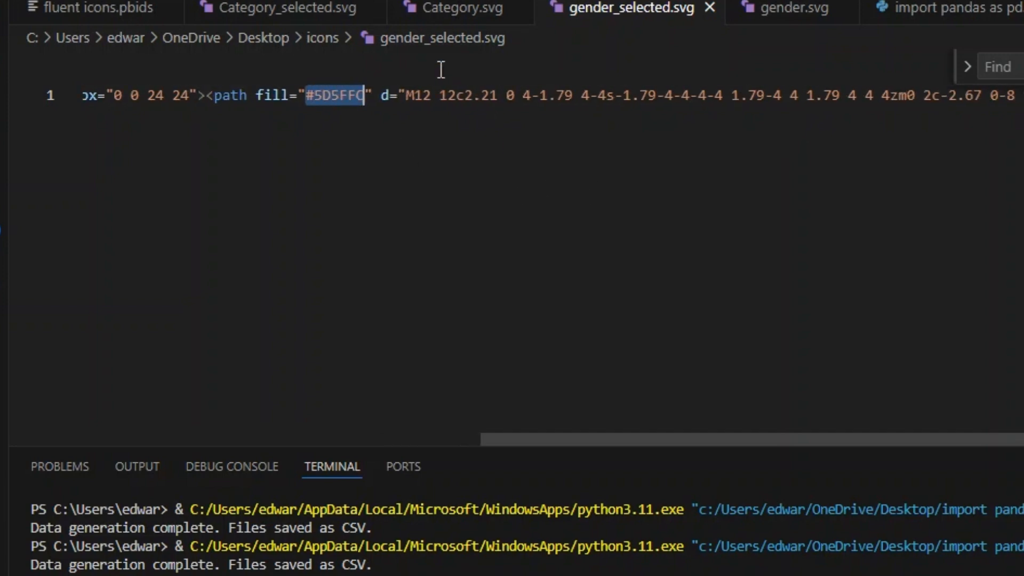
Examine the fill attributes on the svg tag and path in Category.svg.
{"action": "left_click", "coordinate": [450, 12]}
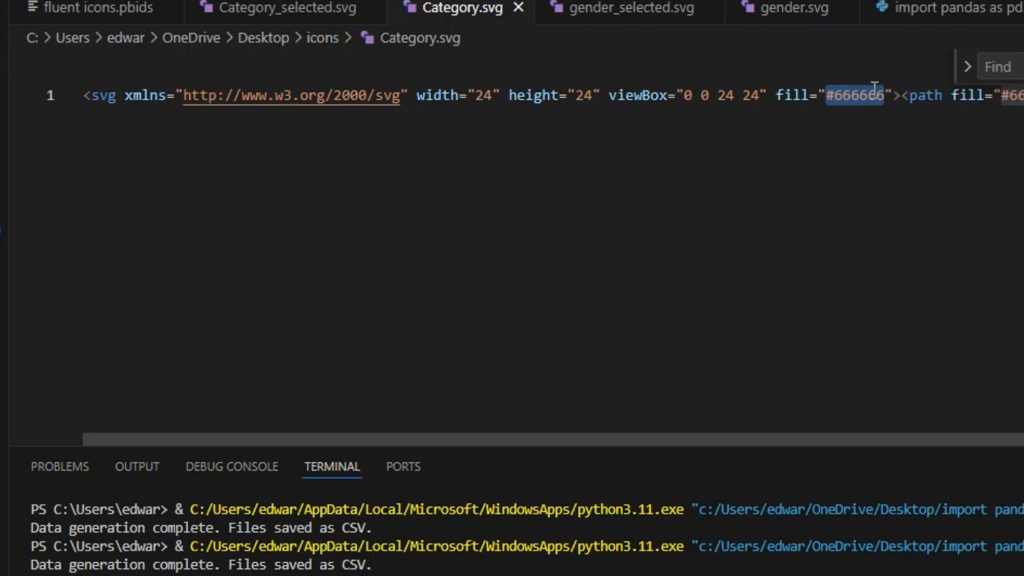
{"action": "scroll", "coordinate": [716, 158], "scroll_direction": "right", "scroll_amount": 4}
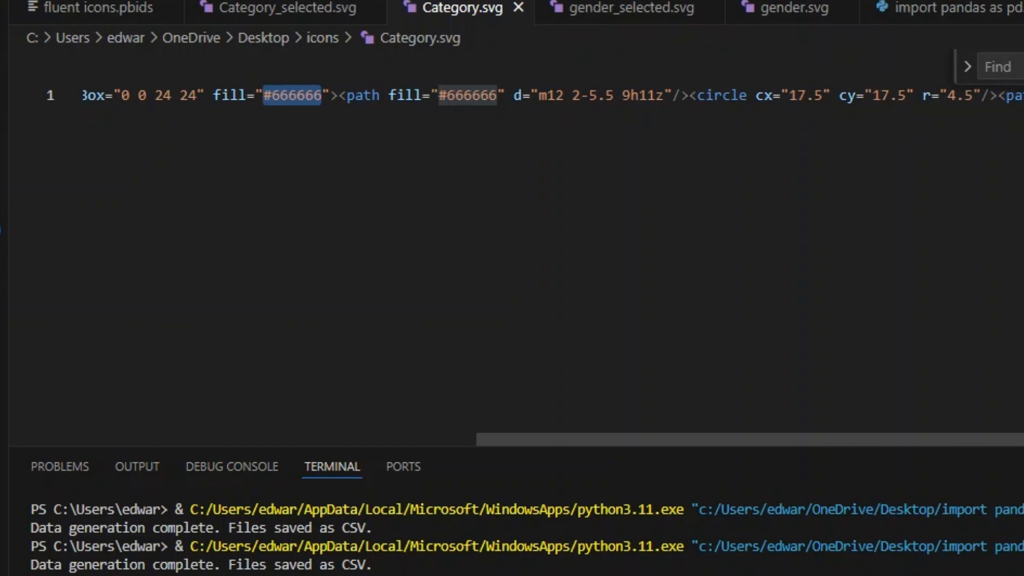
{"action": "left_click", "coordinate": [1023, 95]}
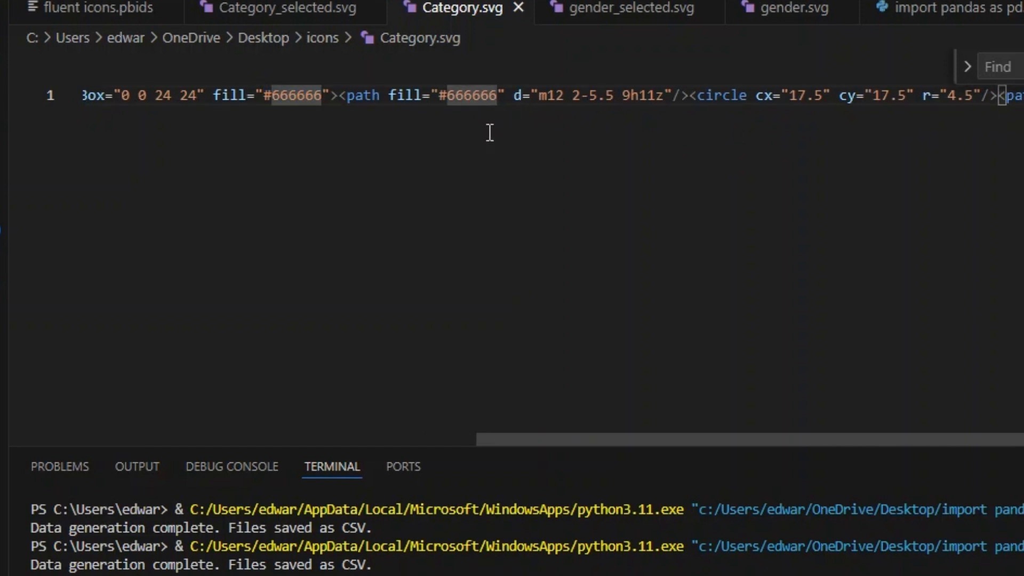
{"action": "scroll", "coordinate": [490, 132], "scroll_direction": "left", "scroll_amount": 4}
{"action": "scroll", "coordinate": [330, 126], "scroll_direction": "left", "scroll_amount": 6}
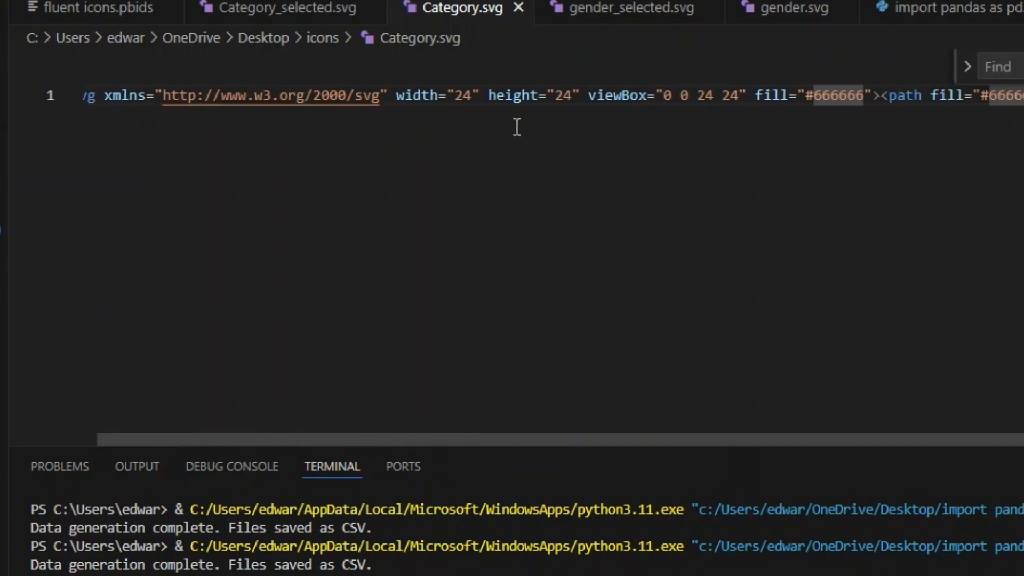
{"action": "left_click_drag", "start_coordinate": [750, 96], "coordinate": [893, 96]}
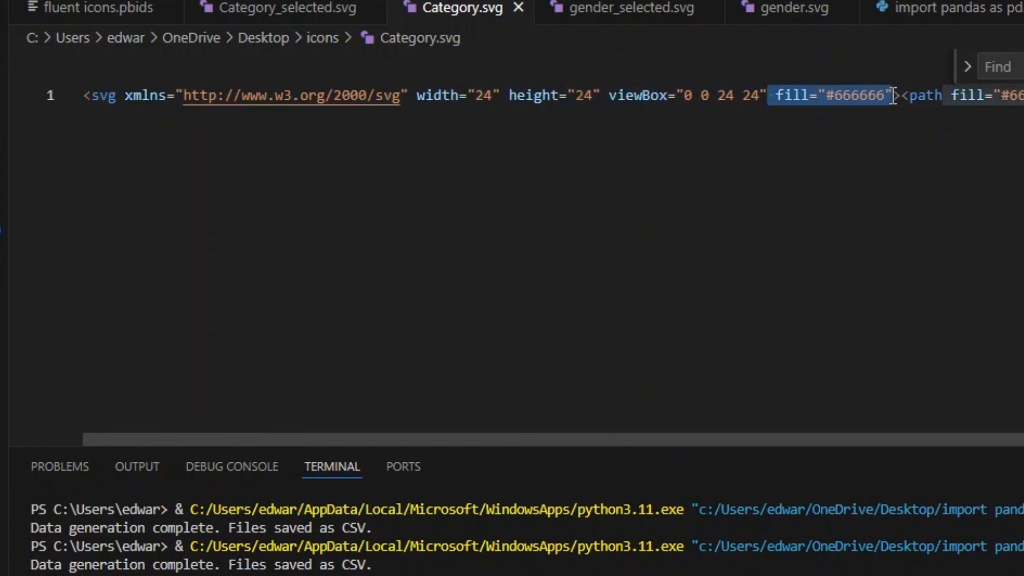
Compare the fill colors of the selected and unselected versions of the Category and gender SVG files.
{"action": "left_click", "coordinate": [254, 15]}
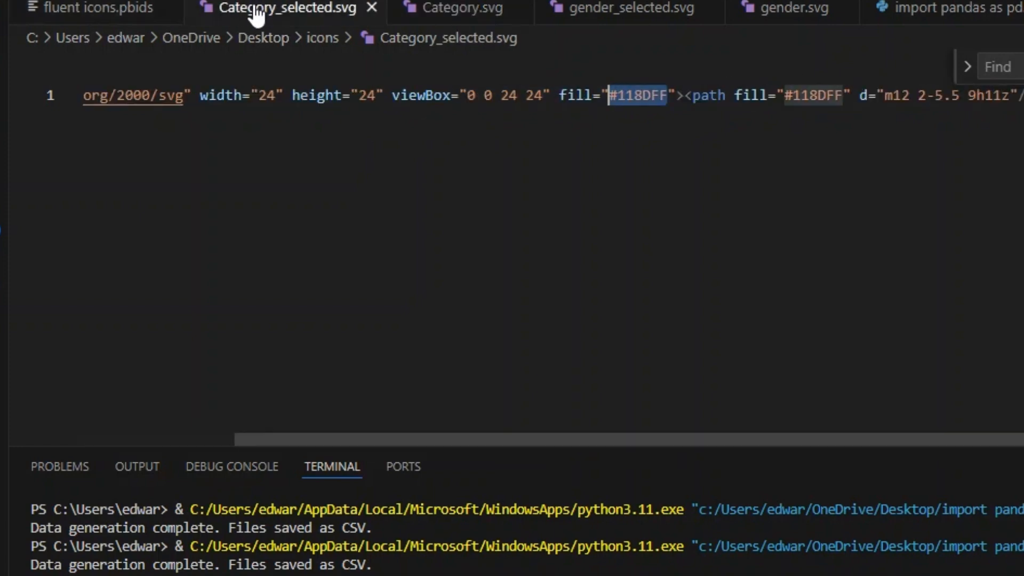
{"action": "left_click", "coordinate": [453, 22]}
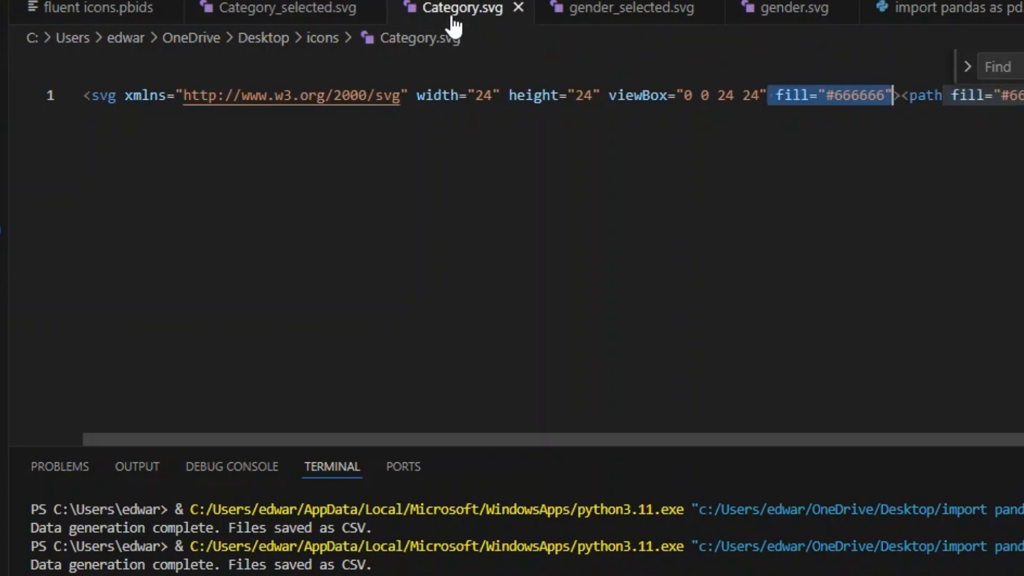
{"action": "left_click", "coordinate": [291, 7]}
{"action": "left_click", "coordinate": [642, 14]}
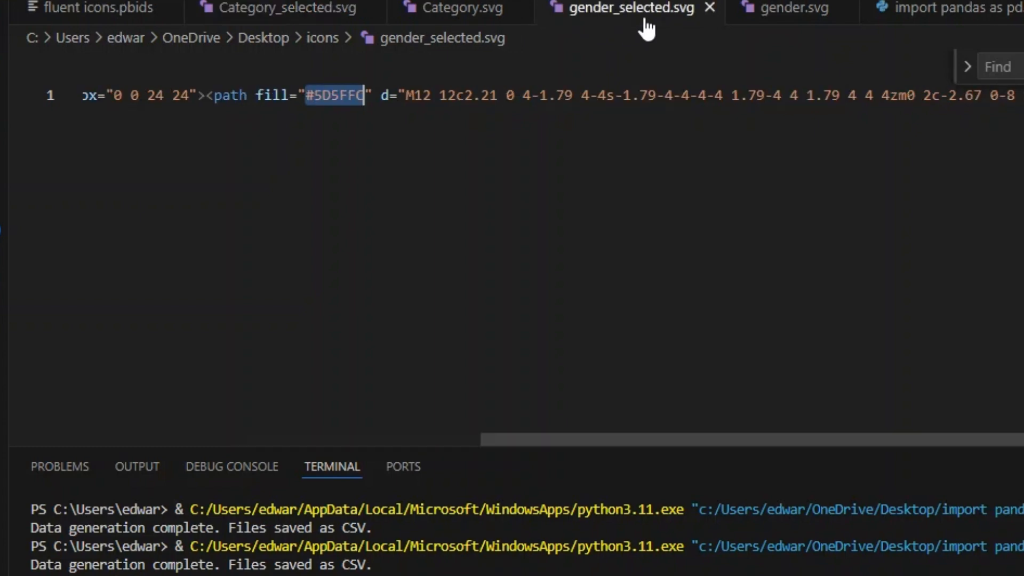
{"action": "left_click", "coordinate": [797, 24]}
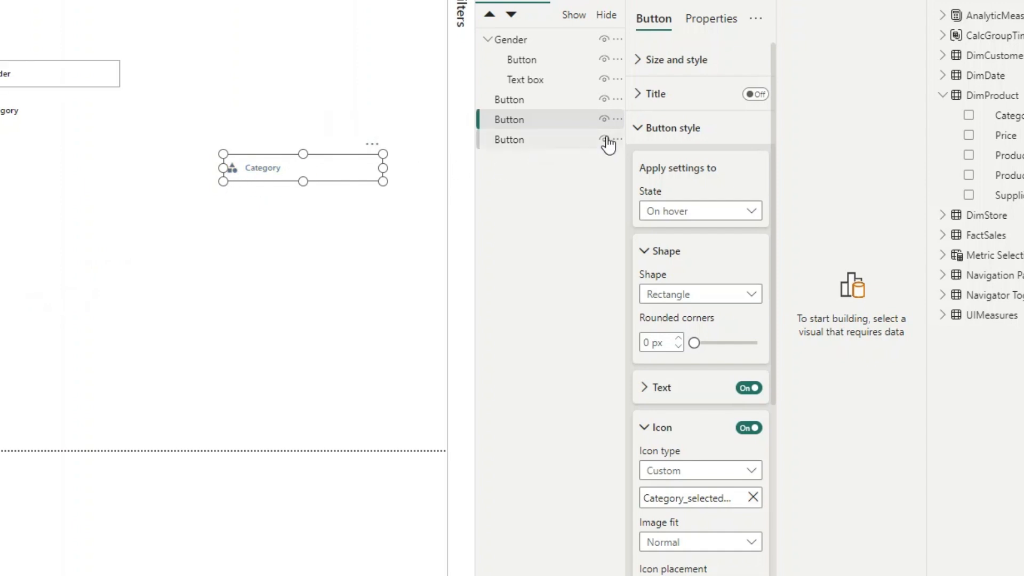
In Power BI, replace the Category button's conditional On hover text with the plain text Category.
{"action": "scroll", "coordinate": [704, 267], "scroll_direction": "down", "scroll_amount": 3}
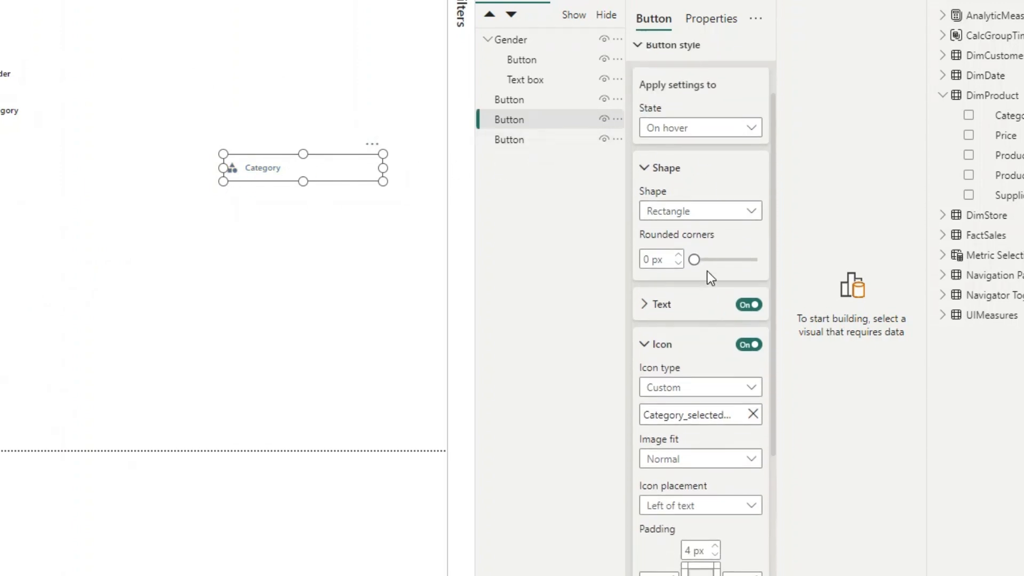
{"action": "left_click", "coordinate": [644, 307]}
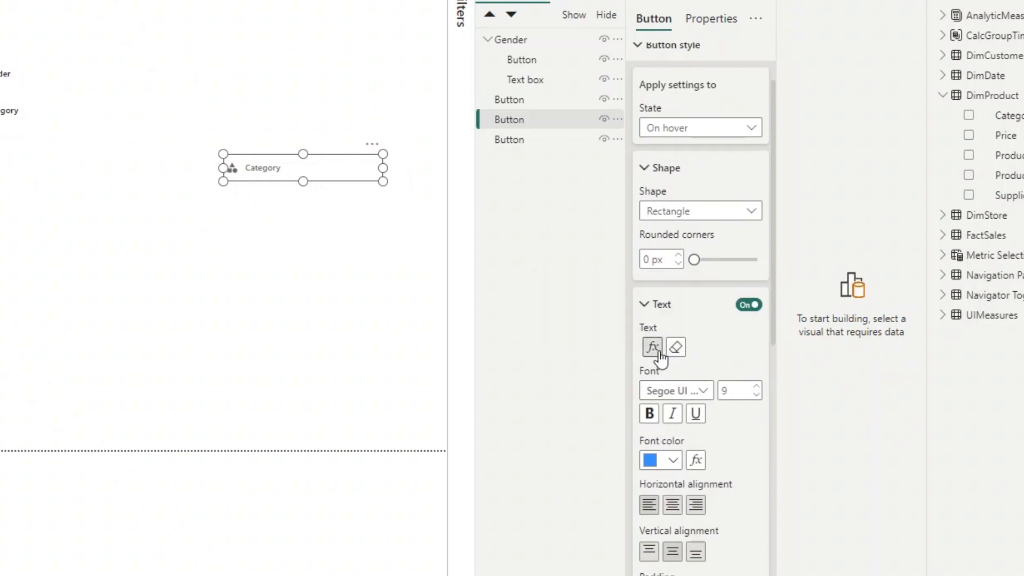
{"action": "left_click", "coordinate": [676, 348]}
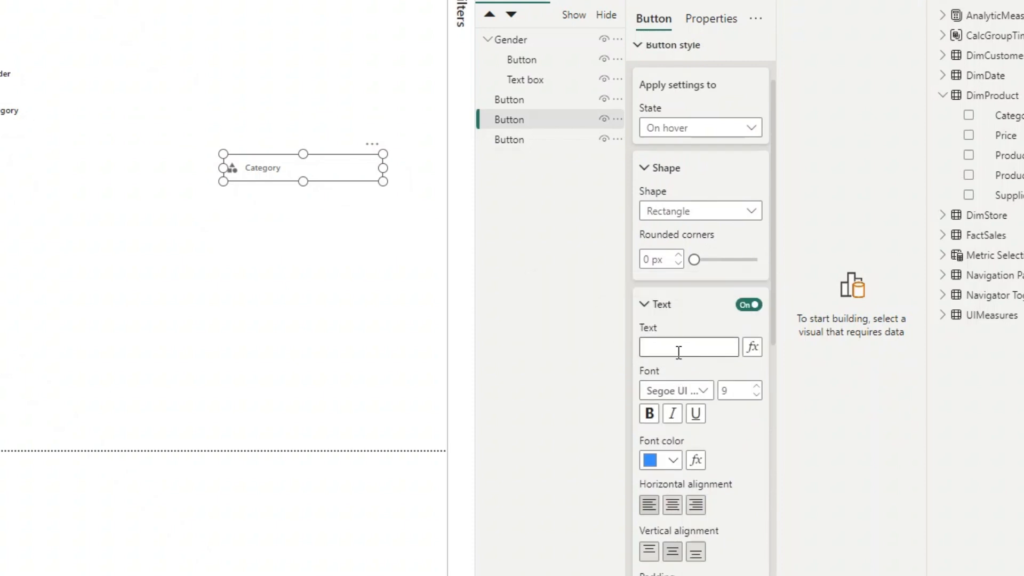
{"action": "left_click", "coordinate": [681, 347]}
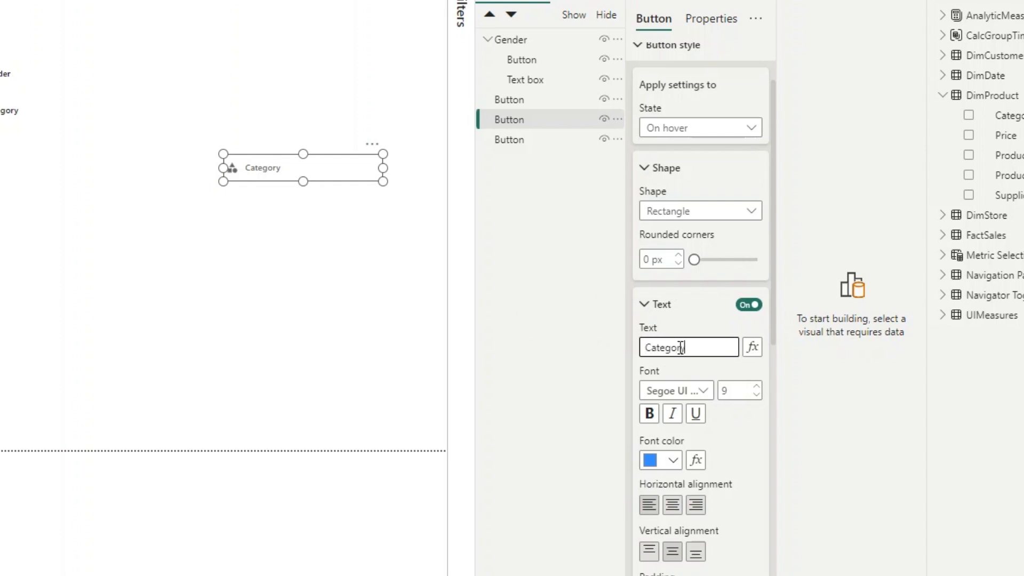
{"action": "left_click", "coordinate": [446, 405]}
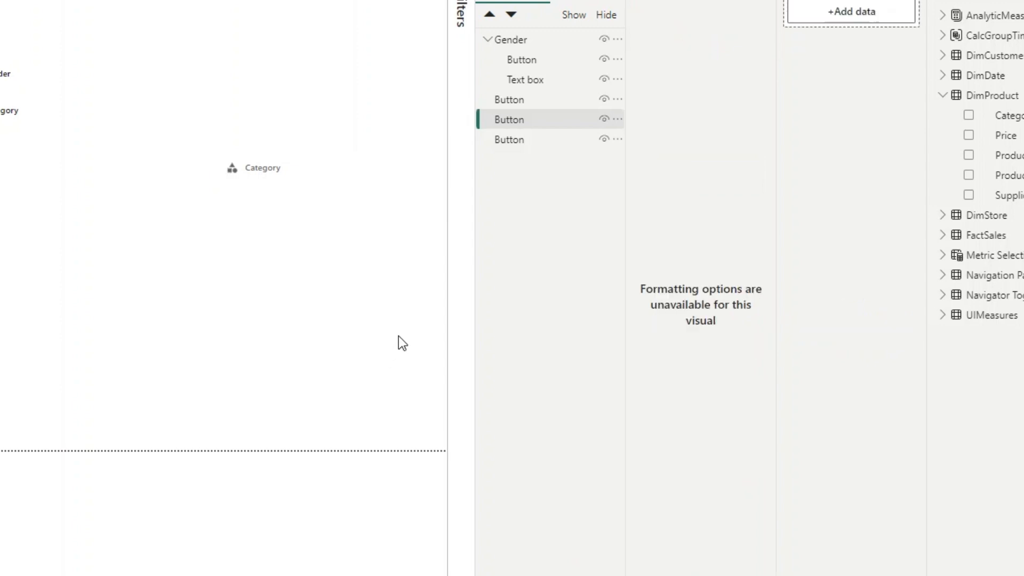
Replace the Category button's conditional Default-state text with Category preceded by leading spaces, and check the spacing on the canvas.
{"action": "left_click", "coordinate": [327, 176]}
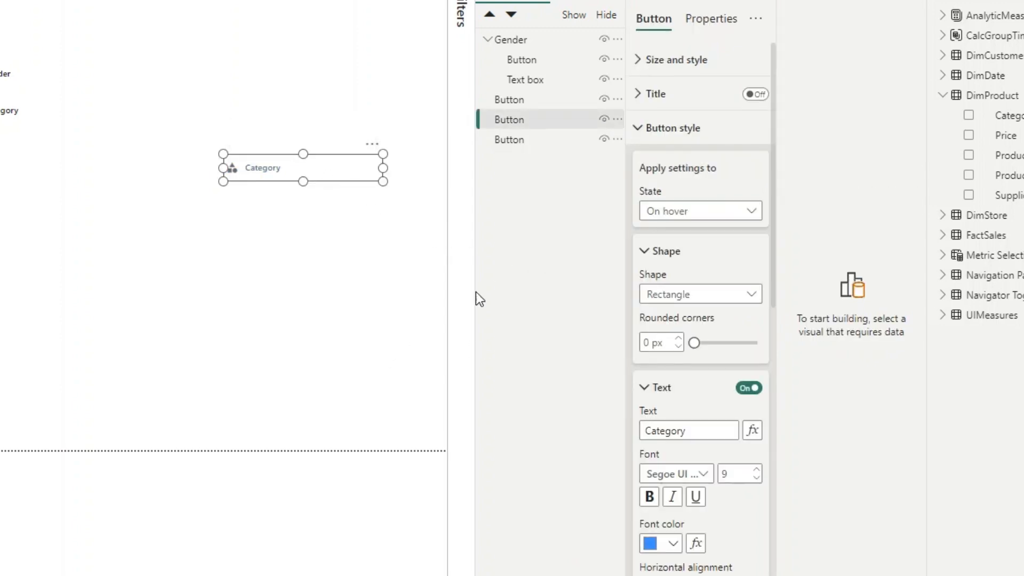
{"action": "left_click", "coordinate": [705, 219]}
{"action": "left_click", "coordinate": [705, 229]}
{"action": "left_click", "coordinate": [671, 432]}
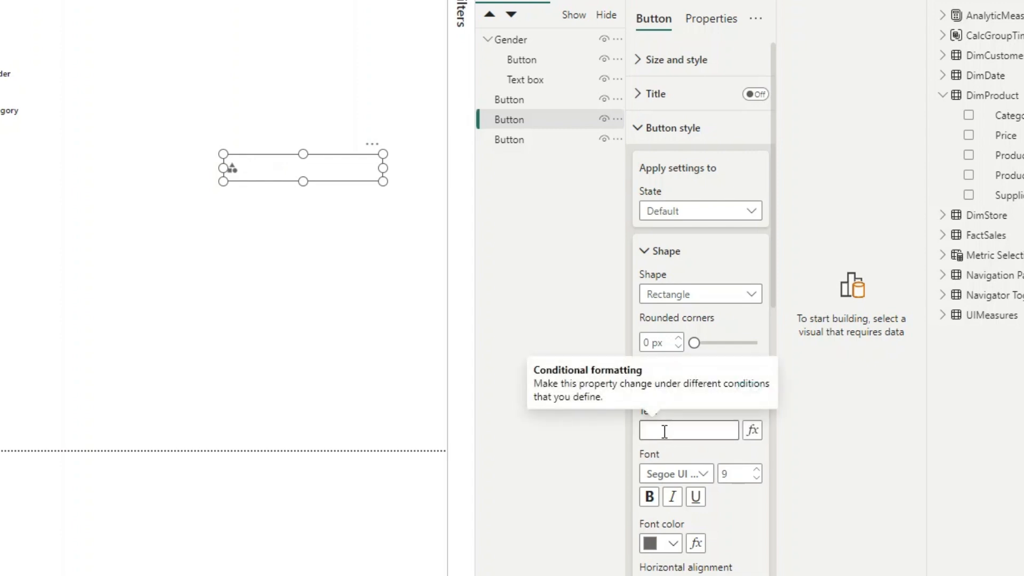
{"action": "left_click", "coordinate": [668, 432]}
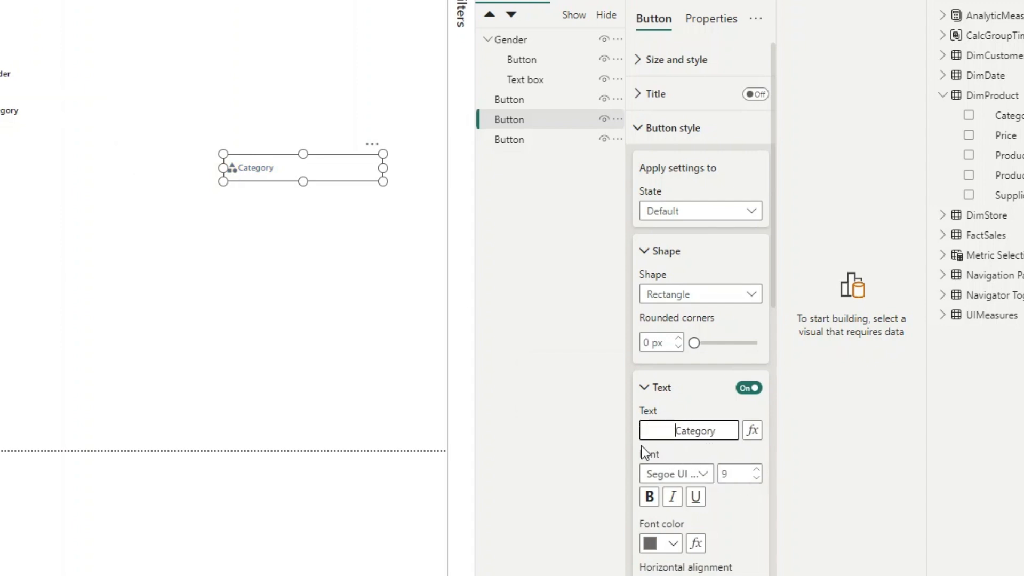
{"action": "left_click", "coordinate": [355, 520]}
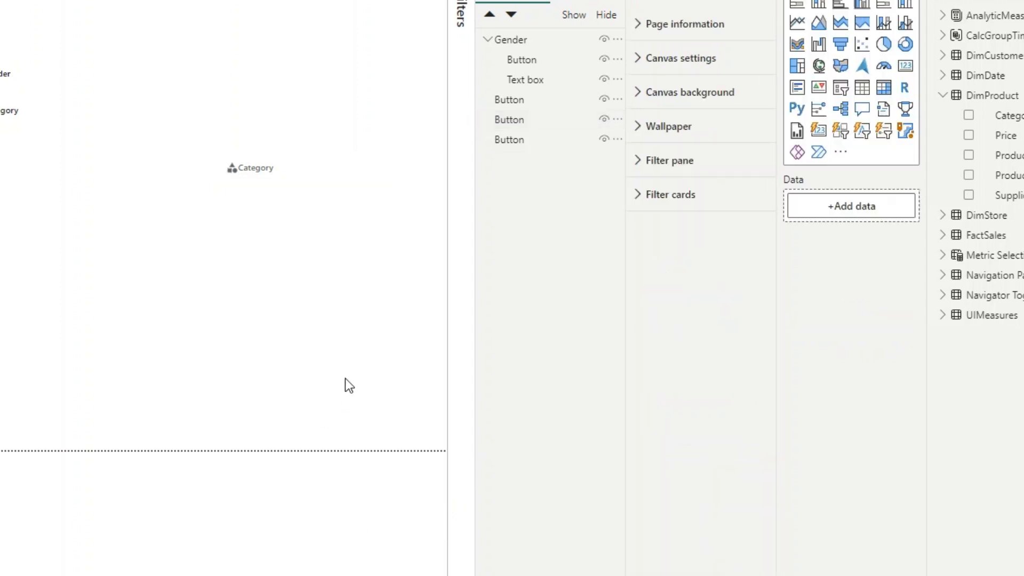
{"action": "left_click", "coordinate": [315, 179]}
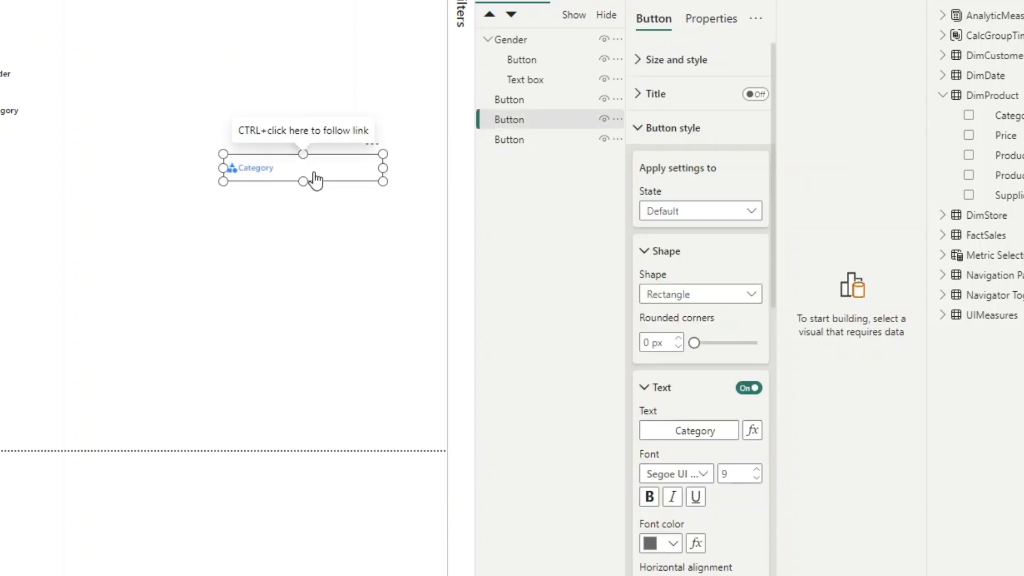
Examine the Category Text measure in UIMeasures, focusing on its alternating UNICHAR(8203) and UNICHAR(9) terms before "Category".
{"action": "scroll", "coordinate": [697, 365], "scroll_direction": "down", "scroll_amount": 3}
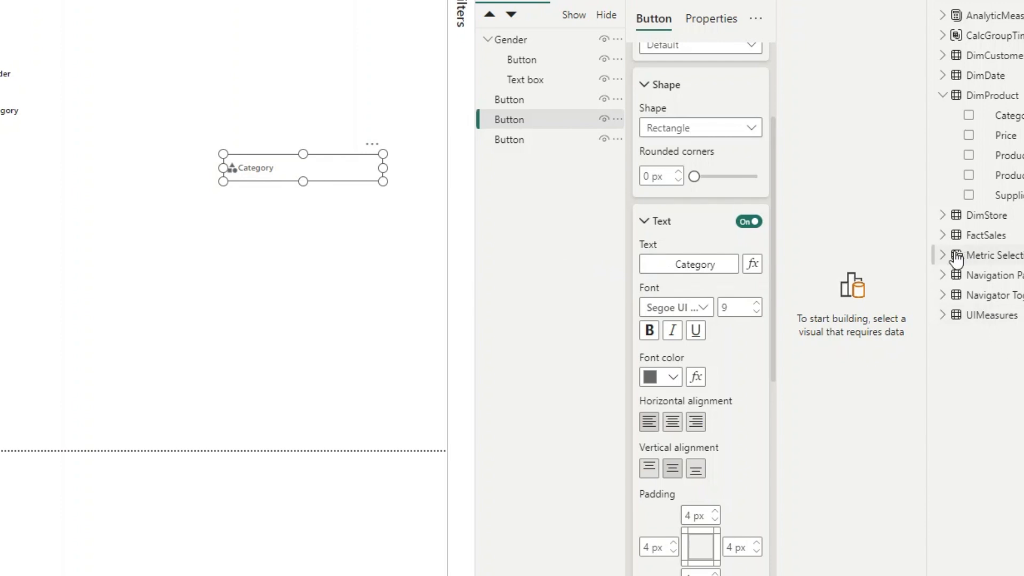
{"action": "left_click", "coordinate": [941, 316]}
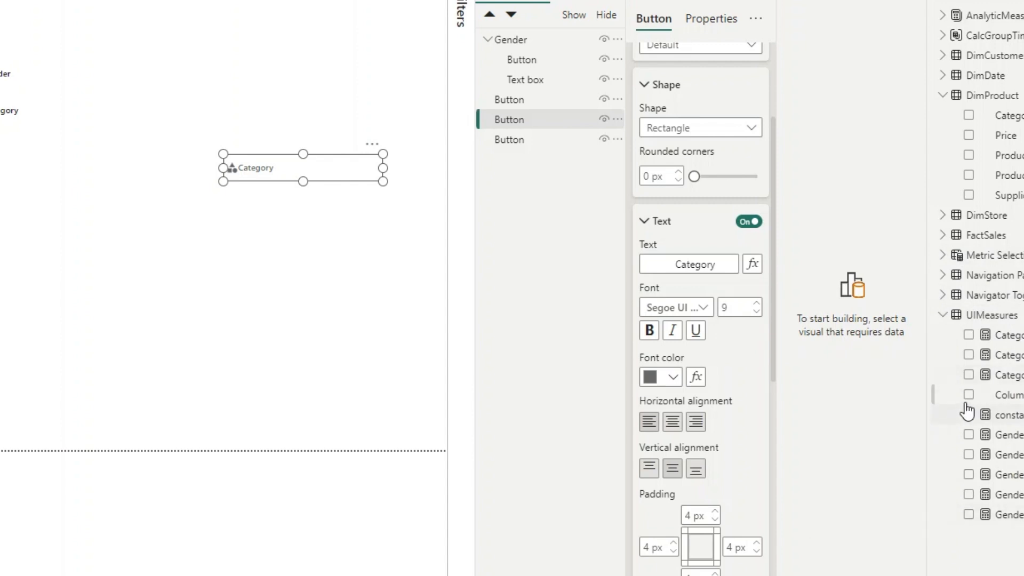
{"action": "left_click", "coordinate": [1011, 375]}
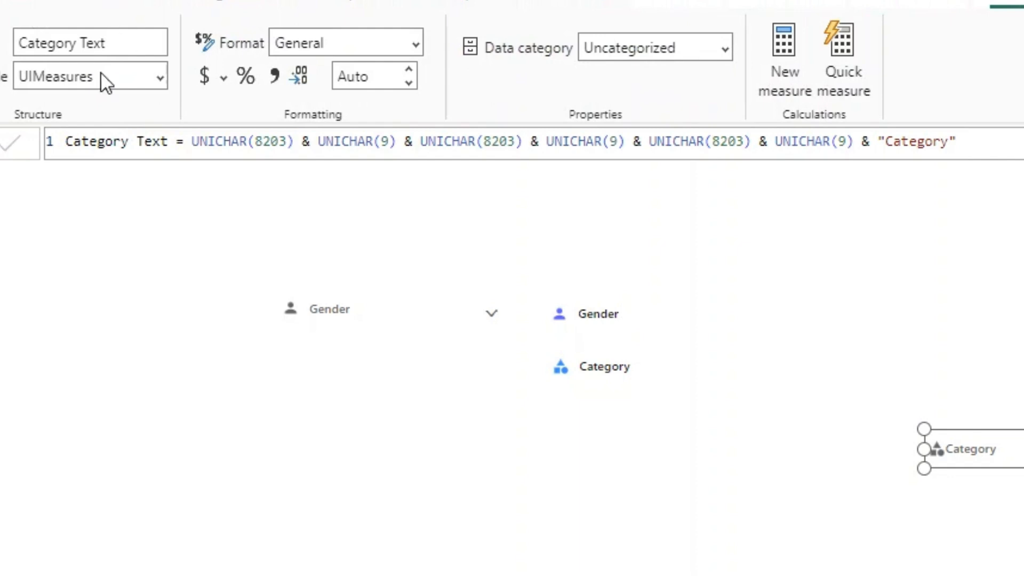
{"action": "left_click_drag", "start_coordinate": [191, 141], "coordinate": [296, 143]}
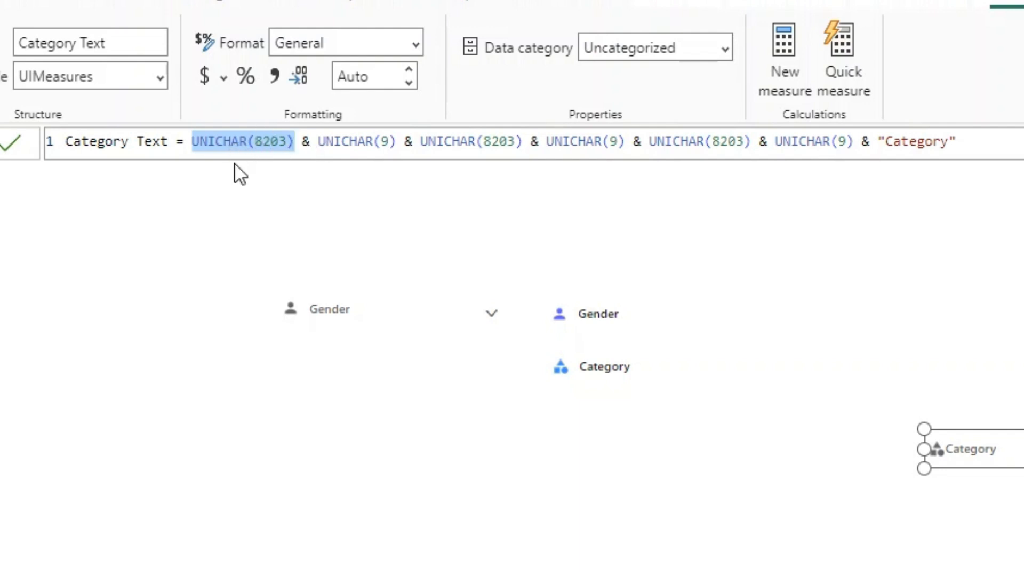
{"action": "left_click_drag", "start_coordinate": [318, 152], "coordinate": [399, 155]}
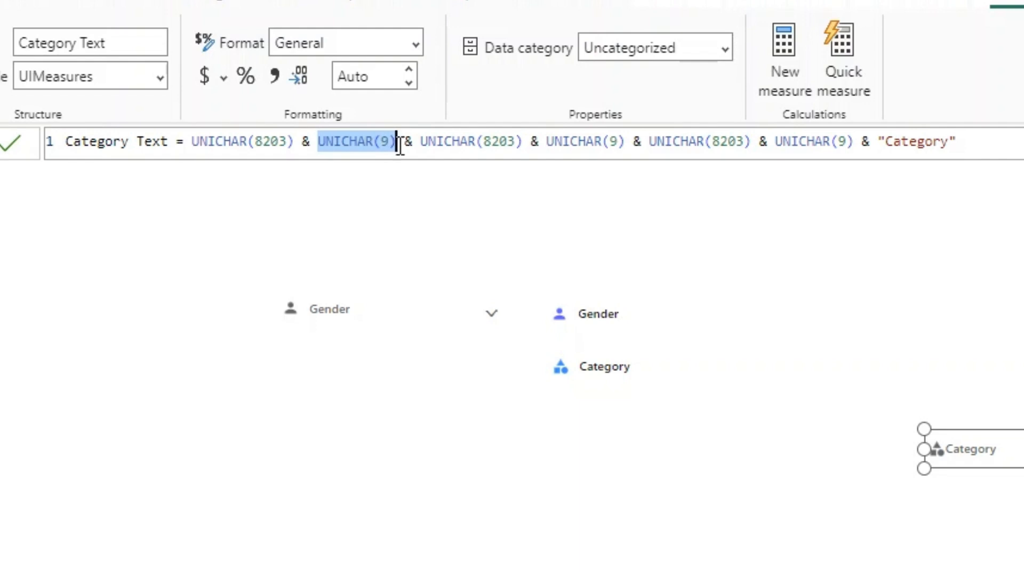
{"action": "left_click_drag", "start_coordinate": [419, 143], "coordinate": [526, 137]}
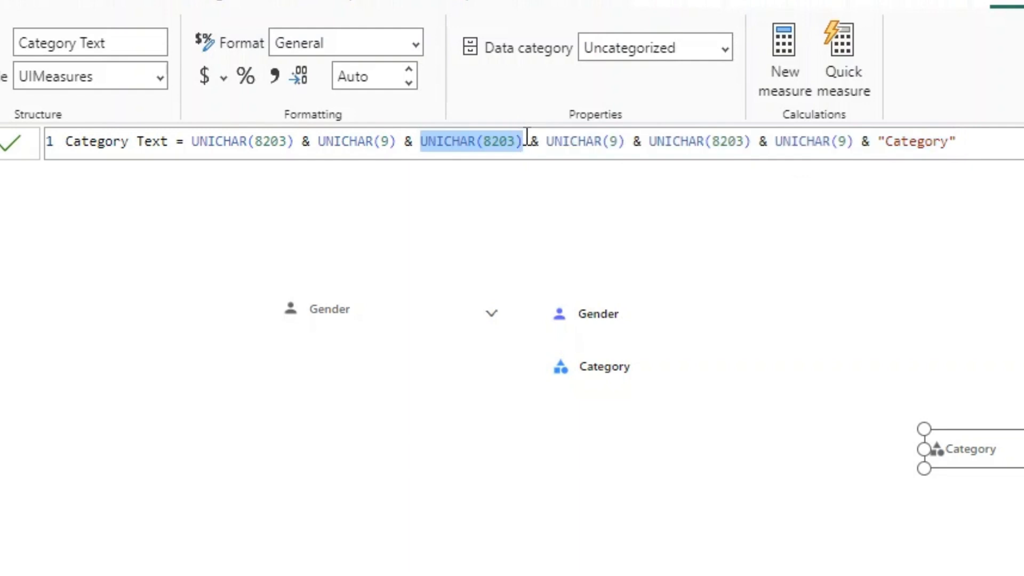
{"action": "left_click", "coordinate": [578, 142]}
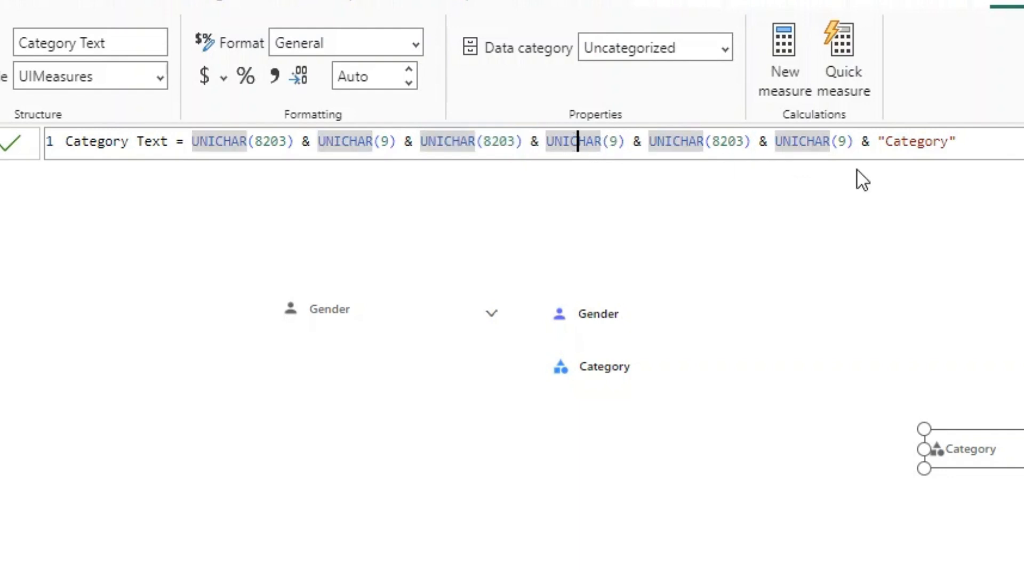
{"action": "key", "text": "End"}
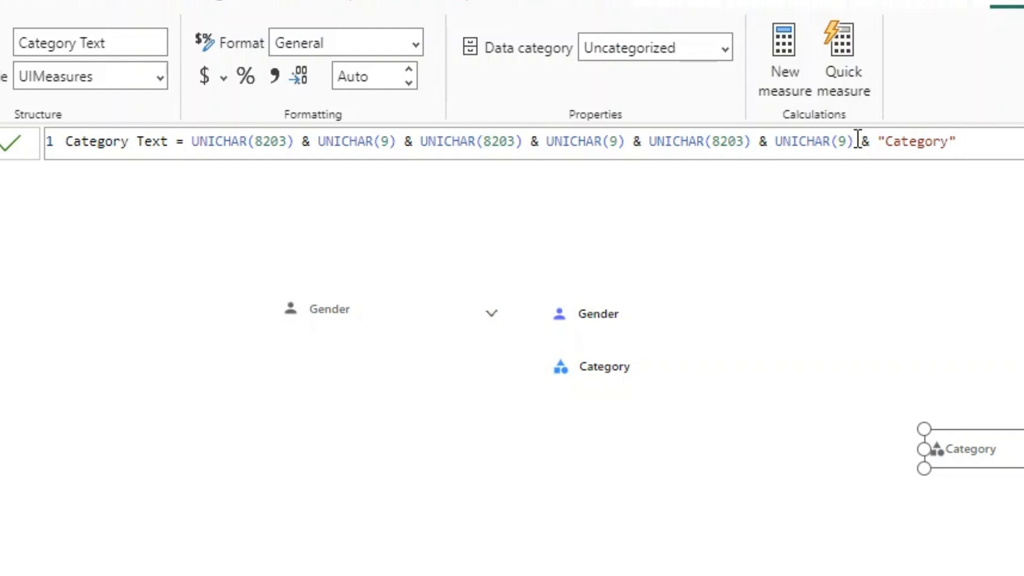
Highlight a UNICHAR padding pair in the Category Text measure and check which field drives the Category button's text, without changing it.
{"action": "left_click_drag", "start_coordinate": [853, 142], "coordinate": [633, 141]}
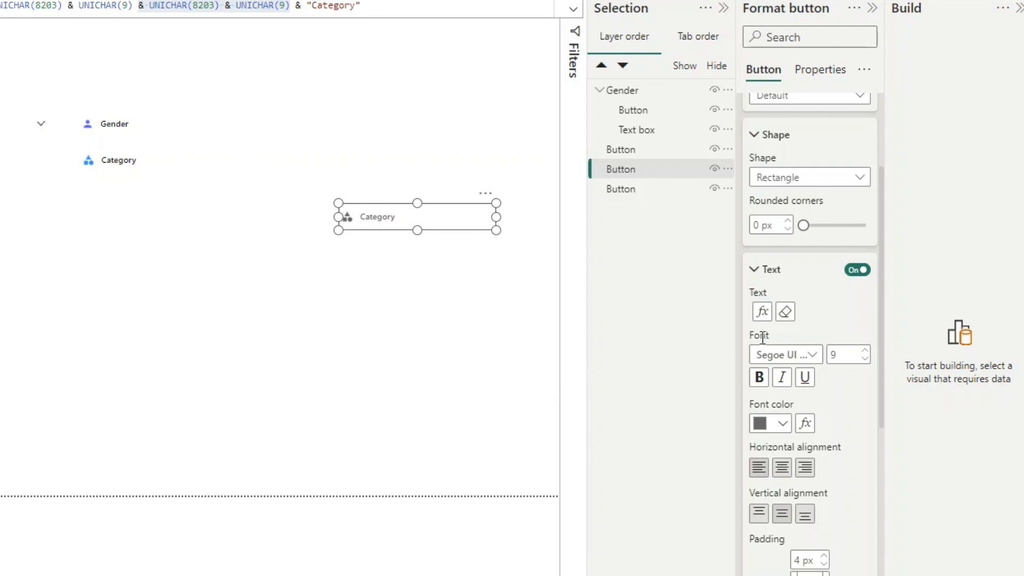
{"action": "left_click", "coordinate": [763, 312]}
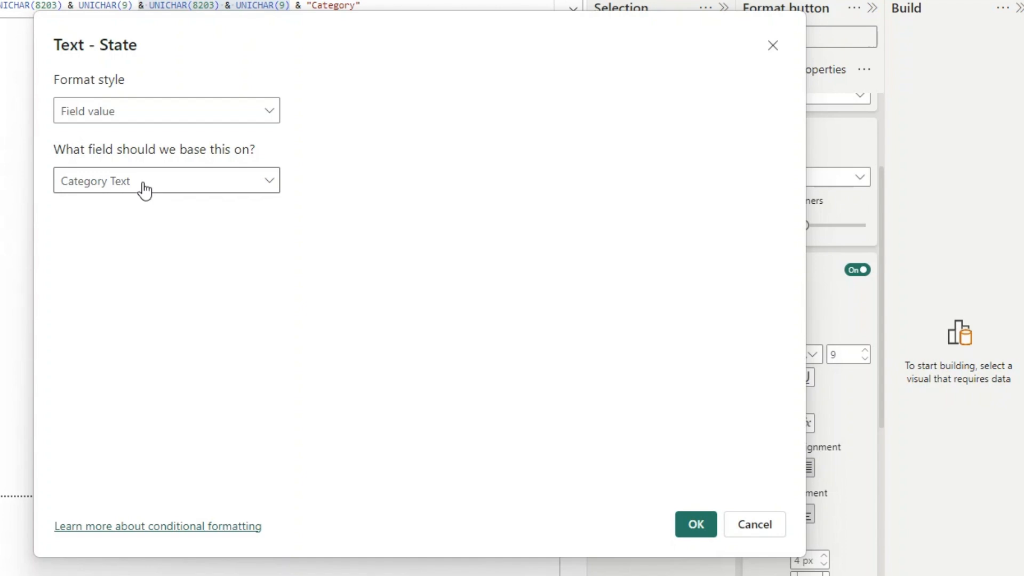
{"action": "left_click", "coordinate": [754, 525]}
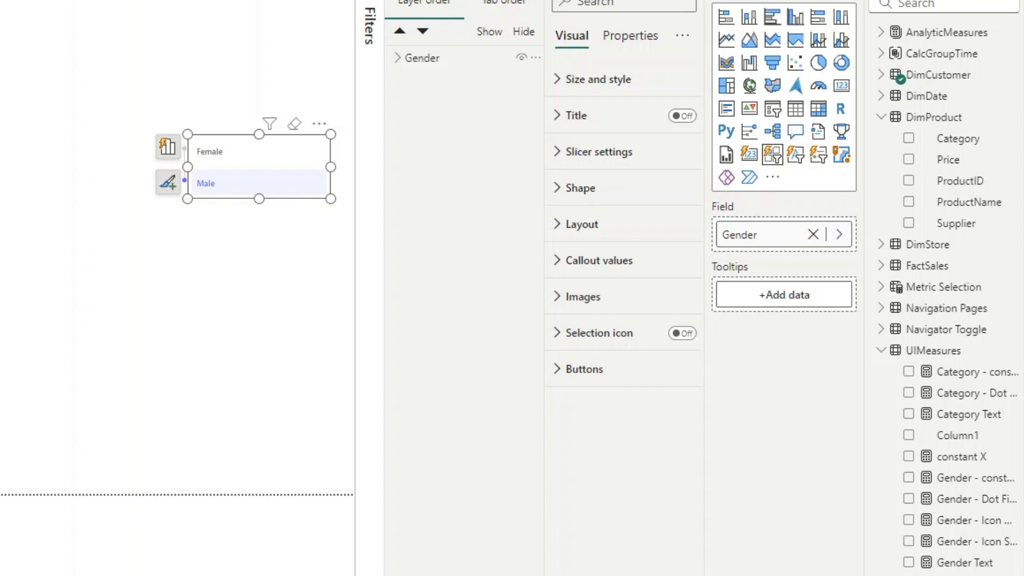
Expand the Gender group in the layer order and select its constant X scatter chart.
{"action": "left_click", "coordinate": [166, 202]}
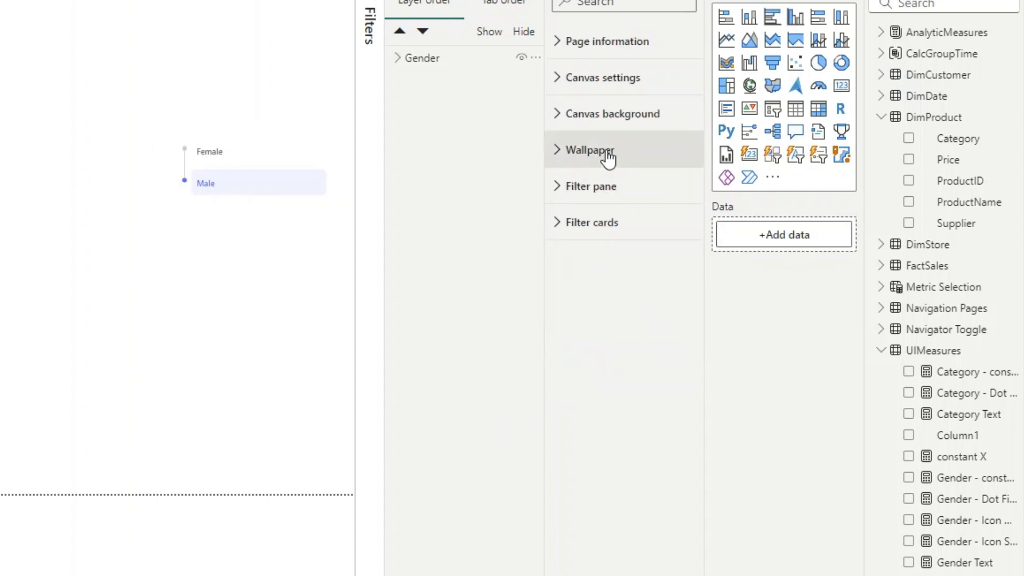
{"action": "left_click", "coordinate": [412, 58]}
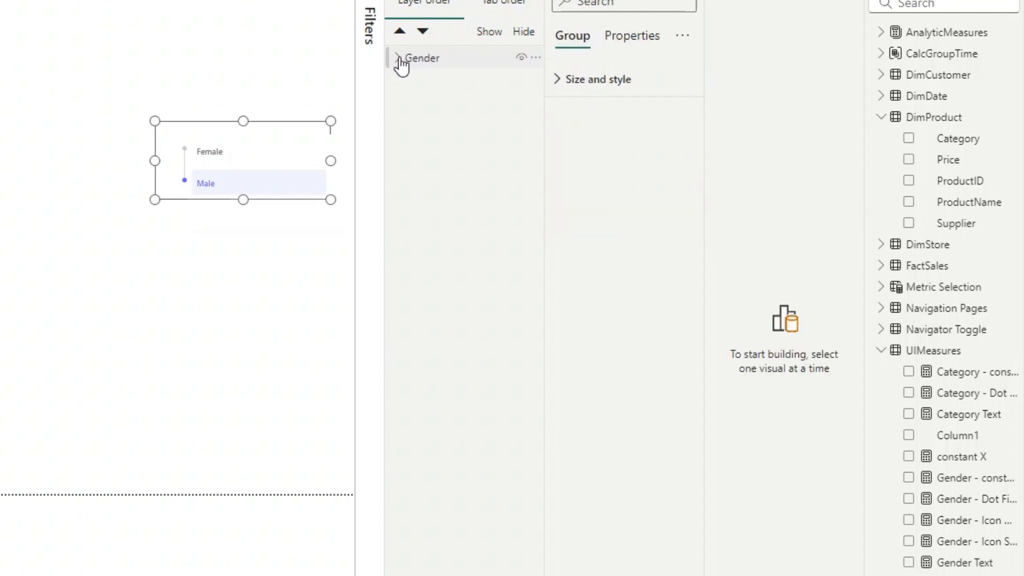
{"action": "left_click", "coordinate": [398, 57]}
{"action": "left_click", "coordinate": [459, 126]}
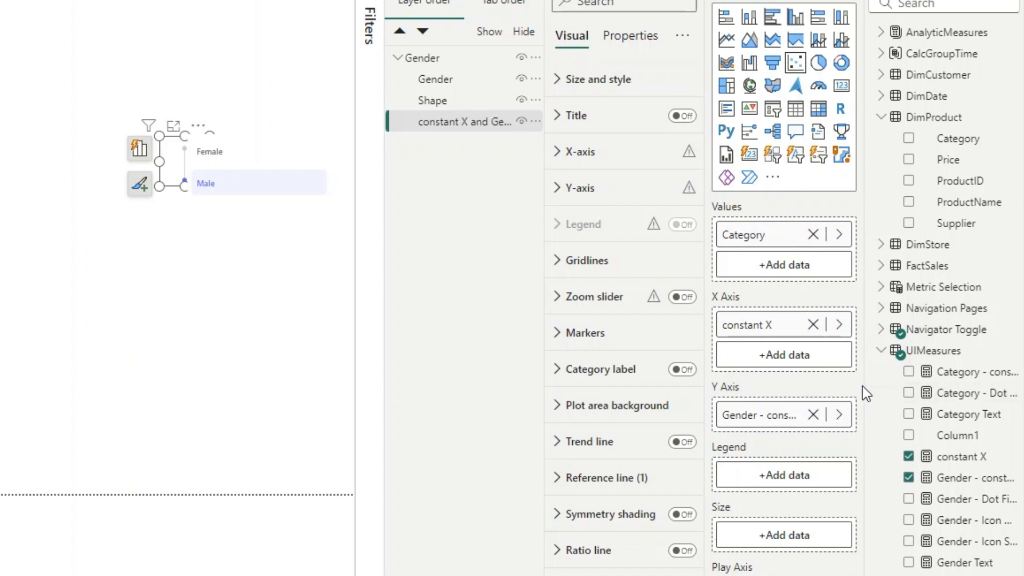
Widen the field list to show full measure names and inspect the Category column of the Navigator Toggle table.
{"action": "left_click_drag", "start_coordinate": [866, 385], "coordinate": [783, 384]}
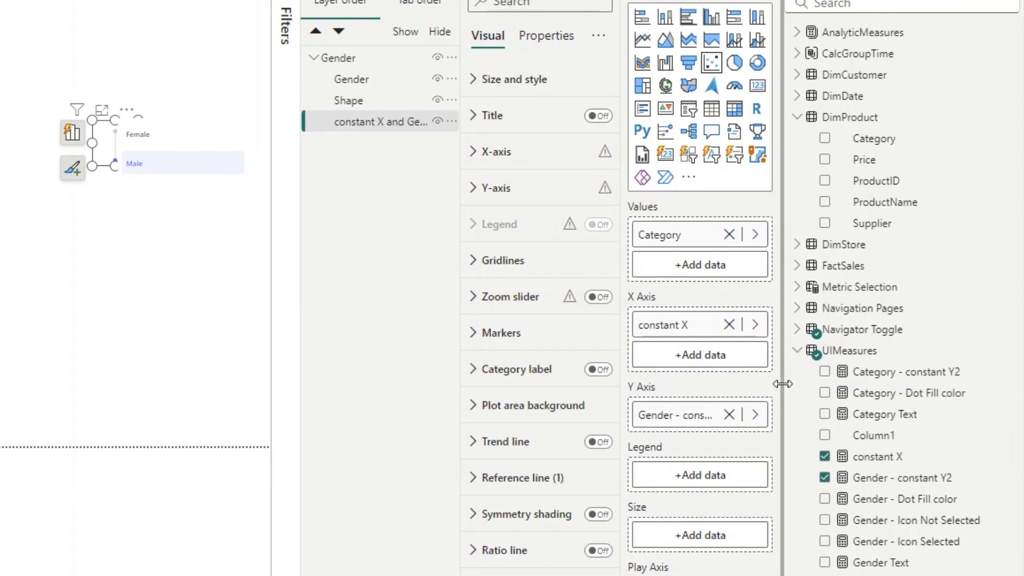
{"action": "left_click", "coordinate": [800, 331]}
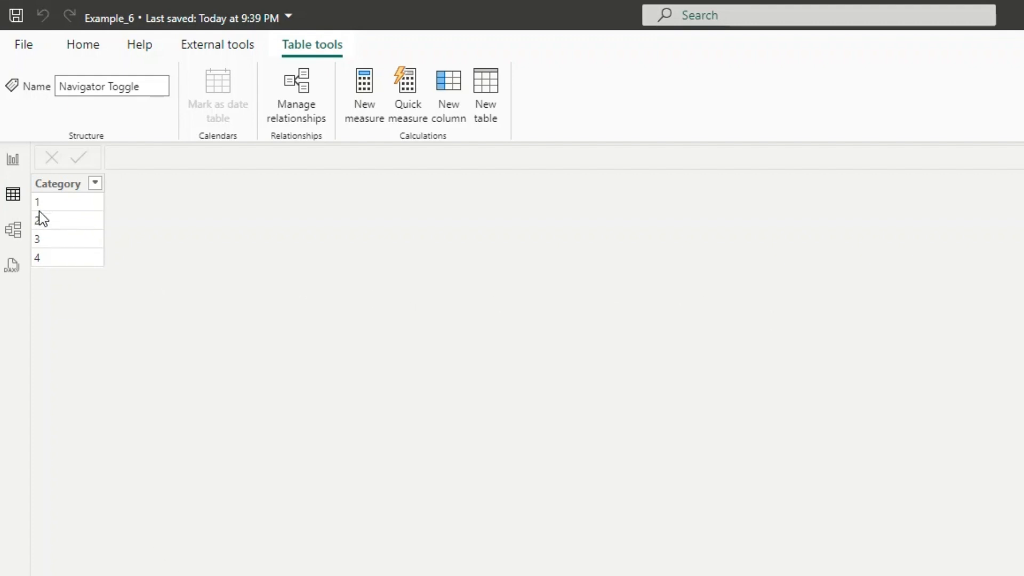
{"action": "left_click", "coordinate": [93, 48]}
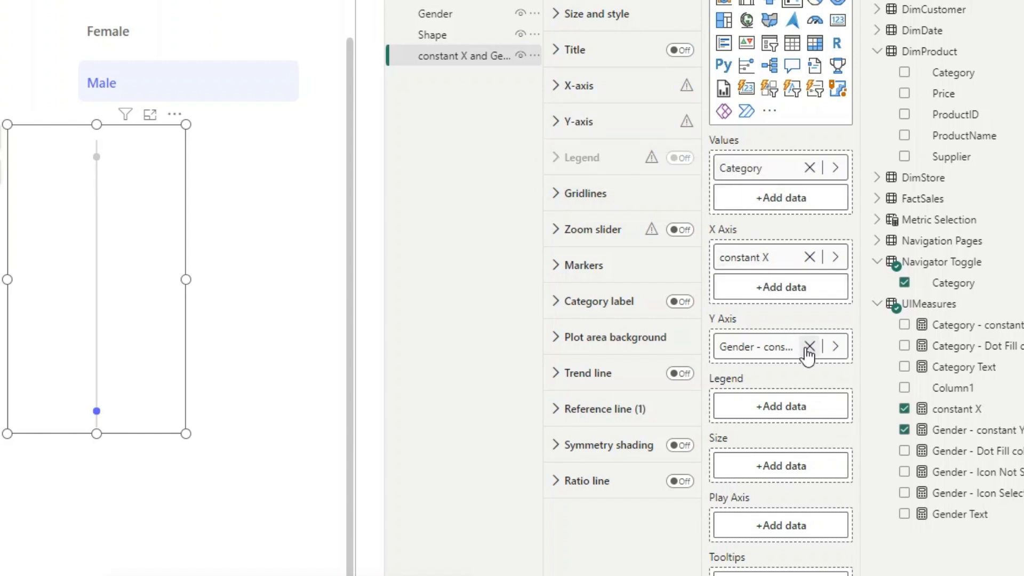
Remove Gender - constant Y2 from the scatter chart's Y Axis and check the remaining dot.
{"action": "left_click", "coordinate": [810, 348]}
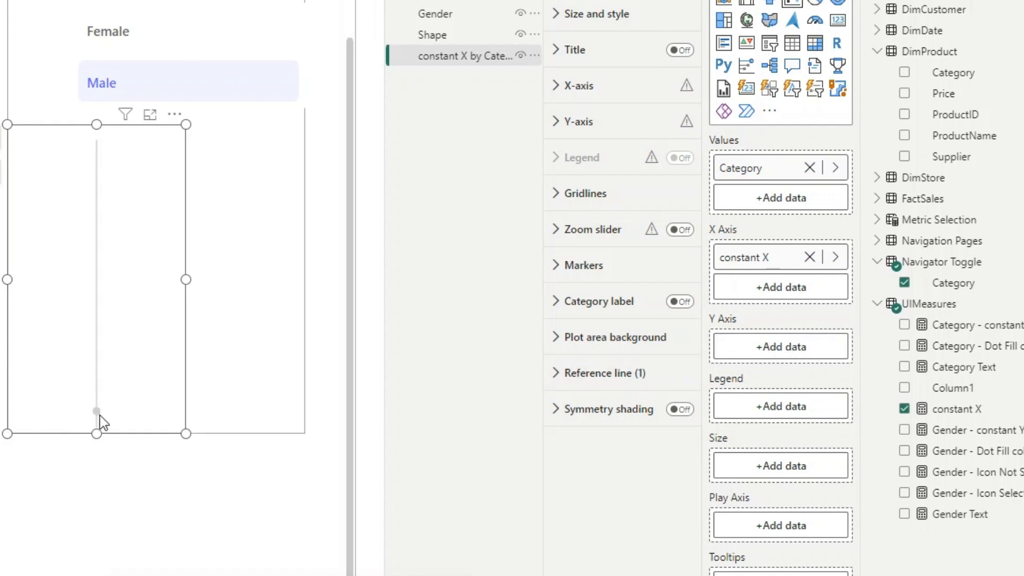
{"action": "mouse_move", "coordinate": [98, 413]}
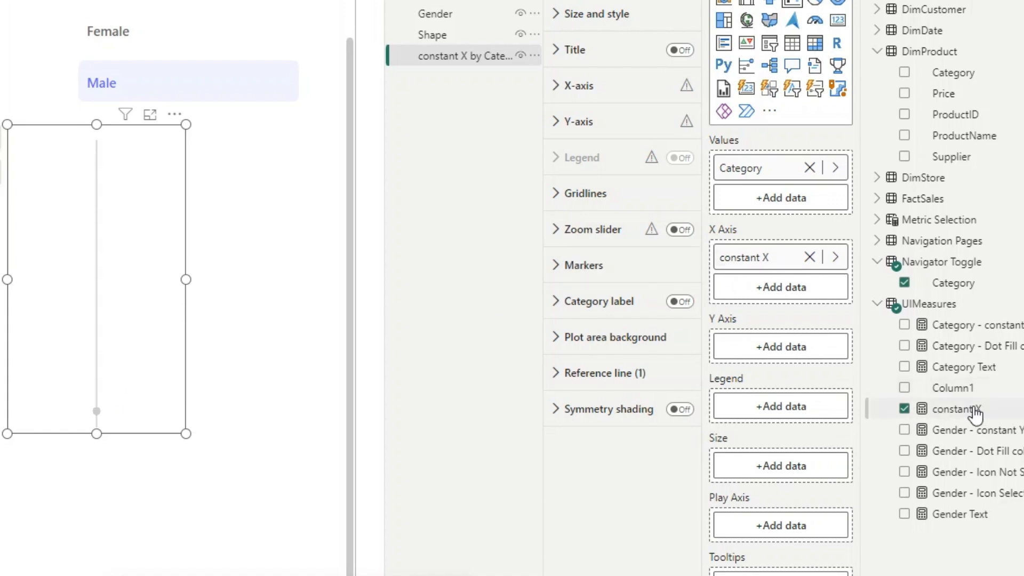
Examine the constant X measure and the value of the scatter chart's X-axis constant line.
{"action": "left_click", "coordinate": [954, 409]}
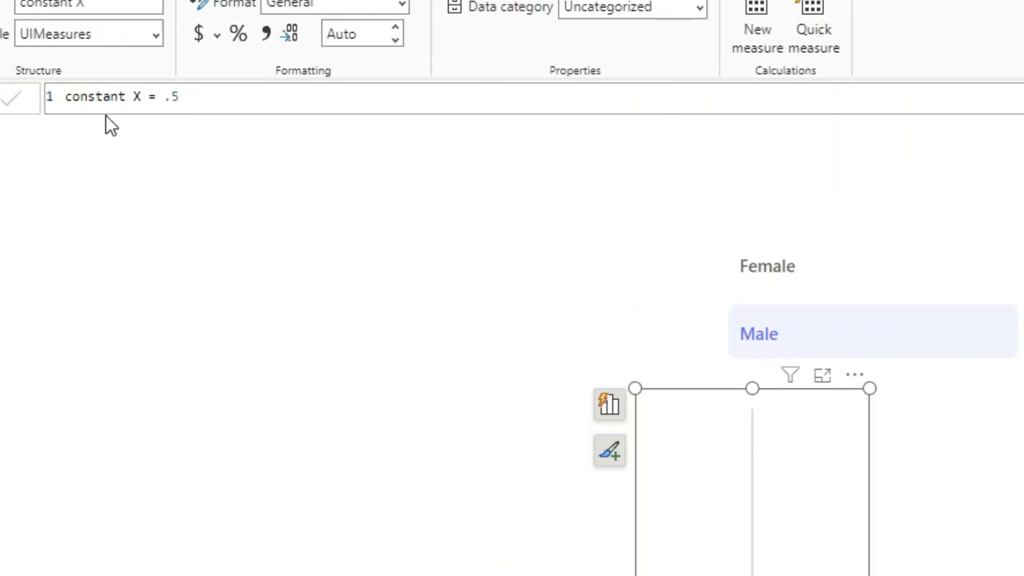
{"action": "left_click_drag", "start_coordinate": [65, 97], "coordinate": [189, 94]}
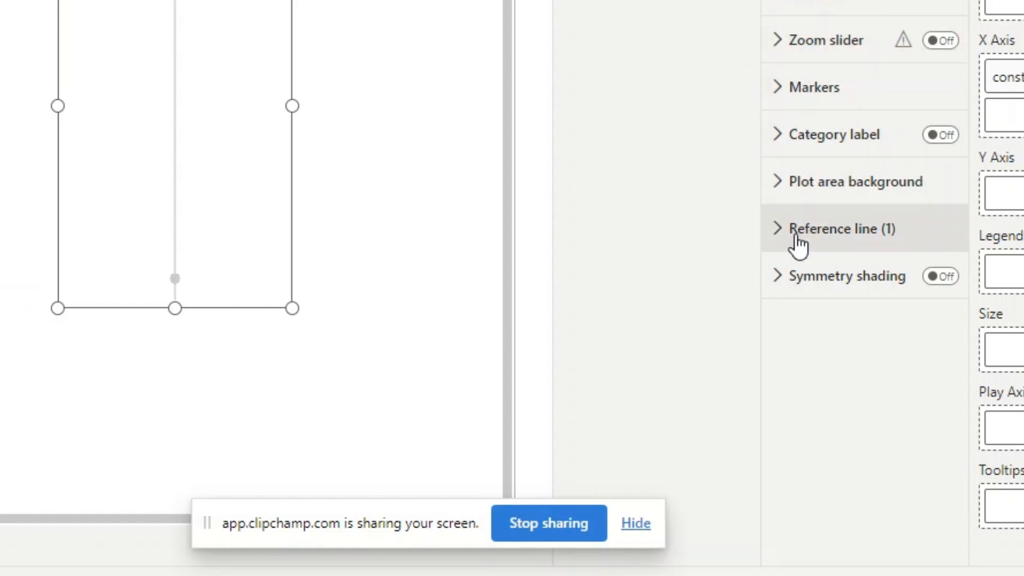
{"action": "left_click", "coordinate": [798, 245]}
{"action": "scroll", "coordinate": [808, 210], "scroll_direction": "down", "scroll_amount": 4}
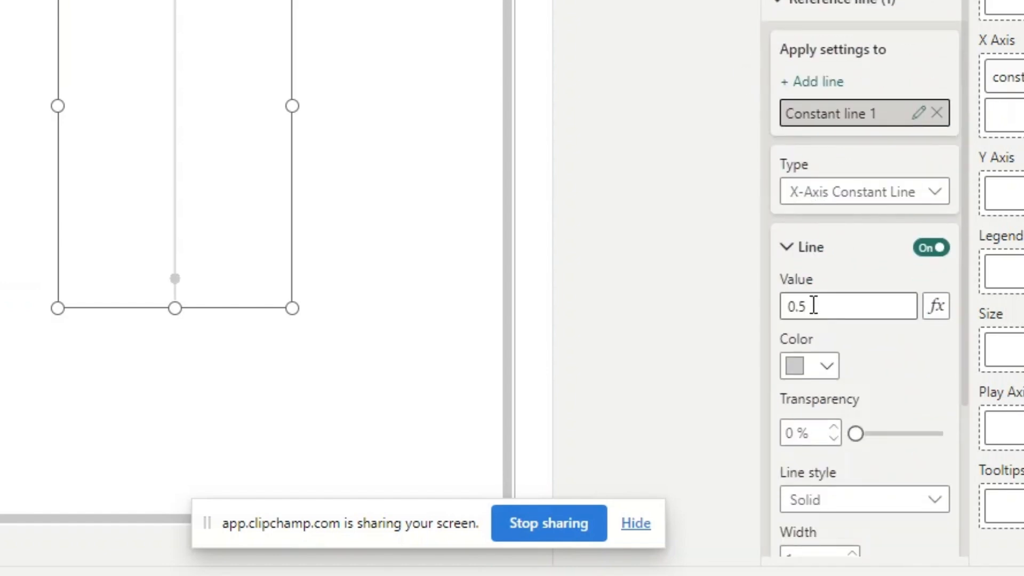
{"action": "left_click", "coordinate": [229, 223]}
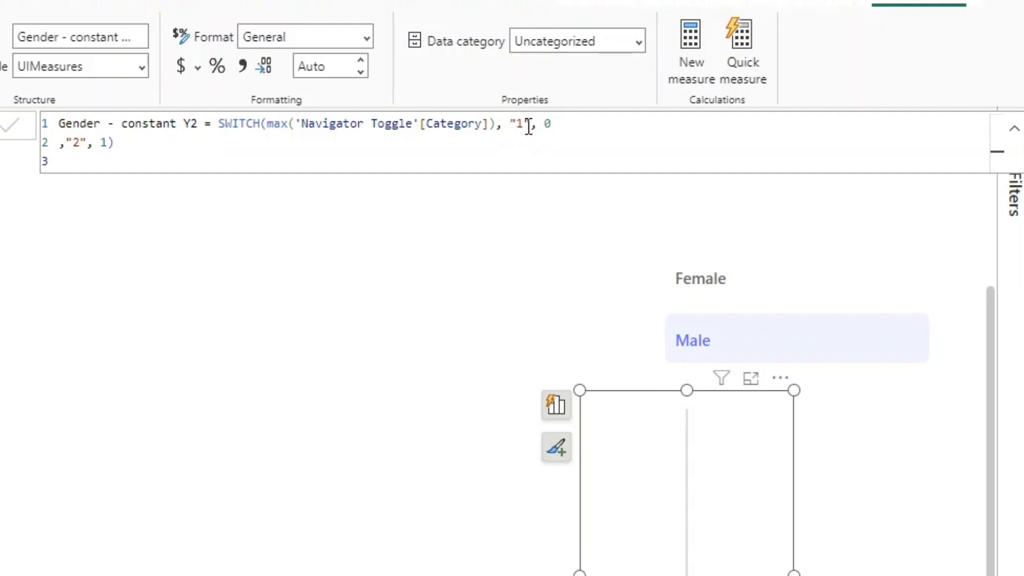
Compare the SWITCH mappings of Navigator Toggle categories in the Gender - constant Y2 and Category - constant Y2 measures.
{"action": "left_click", "coordinate": [527, 125]}
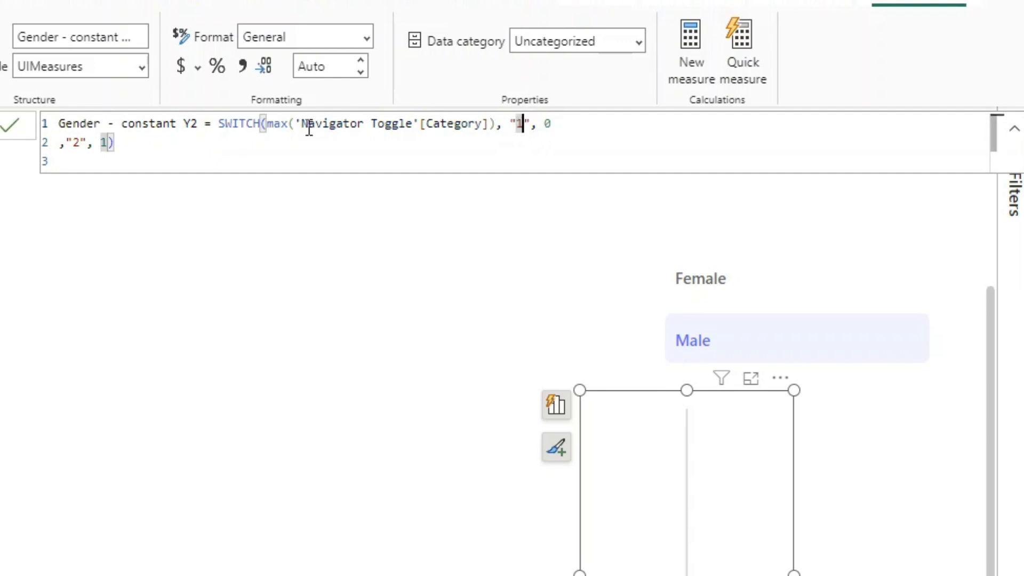
{"action": "left_click_drag", "start_coordinate": [266, 124], "coordinate": [497, 125]}
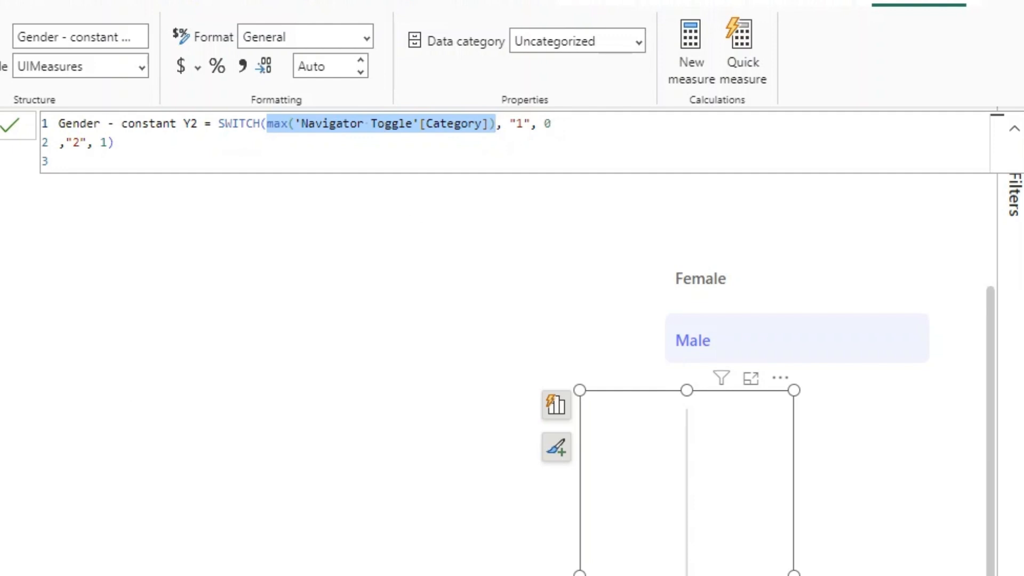
{"action": "key", "text": "ctrl+a"}
{"action": "type", "text": "Category - constant Y2 = SWITCH(max('Navigator Toggle'[Category]), \"1\", 0 ,\"2\", .33 ,\"3\", .66 ,\"4\", 1 , 1)"}
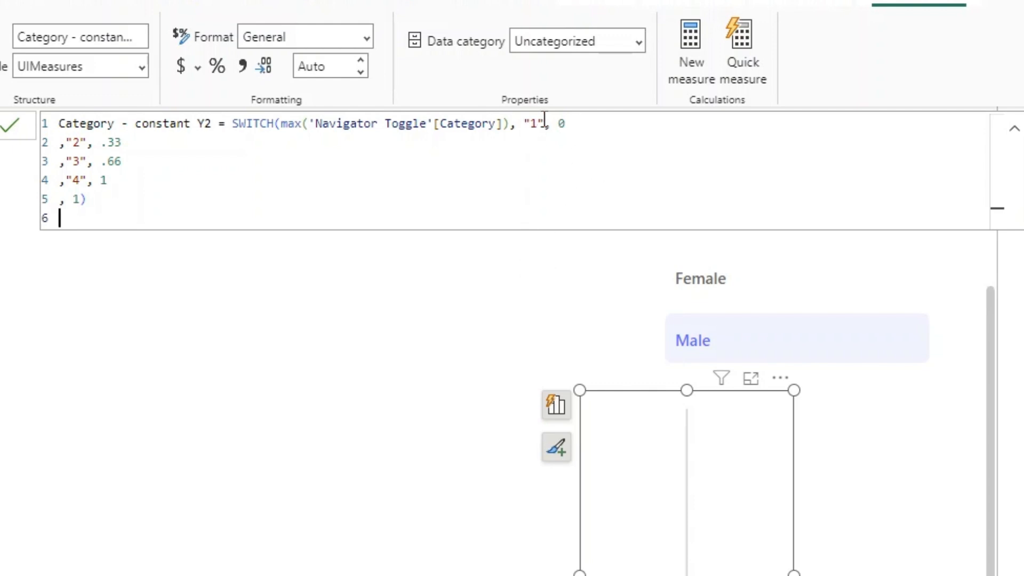
{"action": "left_click_drag", "start_coordinate": [108, 144], "coordinate": [94, 181]}
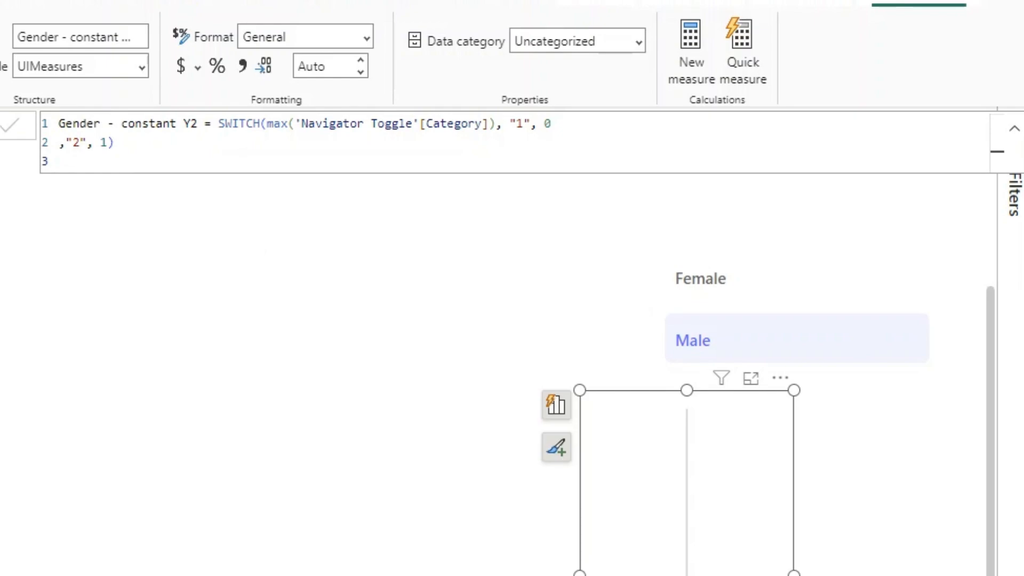
Put Gender - constant Y2 on the scatter chart's Y Axis, then replace it with Category - constant Y2.
{"action": "left_click_drag", "start_coordinate": [974, 455], "coordinate": [785, 380]}
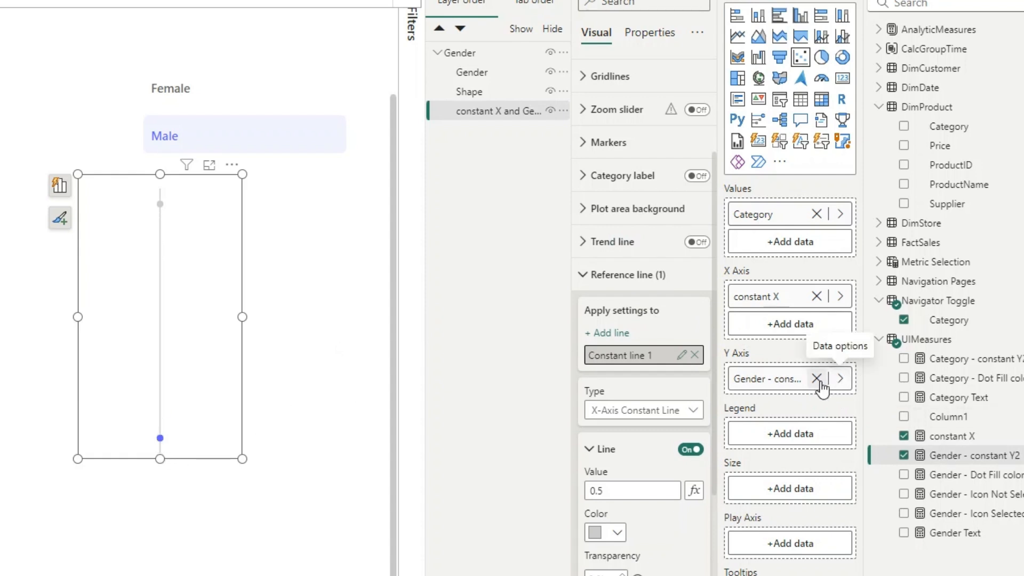
{"action": "left_click", "coordinate": [816, 378]}
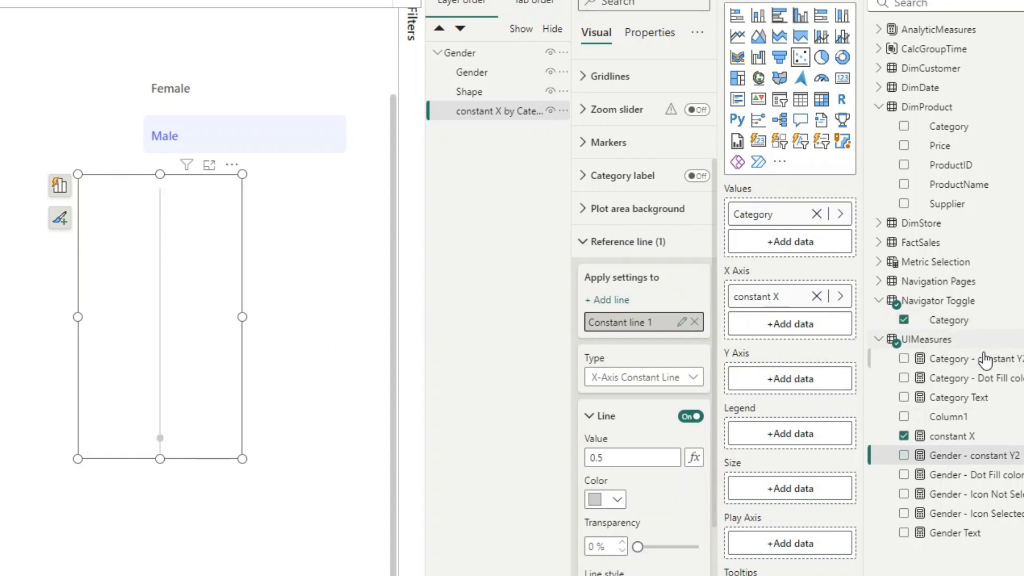
{"action": "left_click_drag", "start_coordinate": [992, 368], "coordinate": [786, 387]}
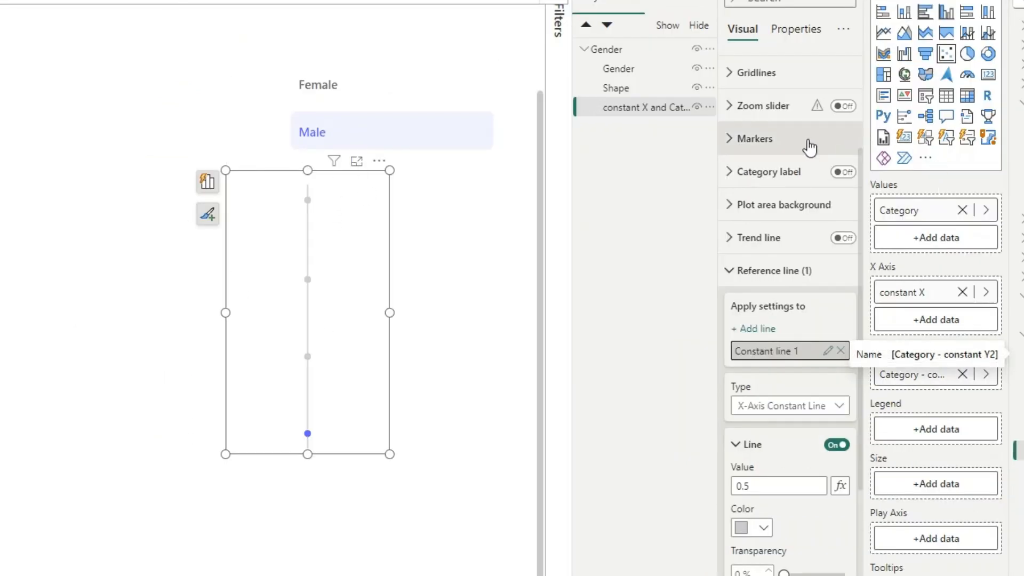
Review the scatter chart's marker color settings and the Navigator Toggle conditions in the Gender - Dot Fill color measure.
{"action": "left_click", "coordinate": [734, 140]}
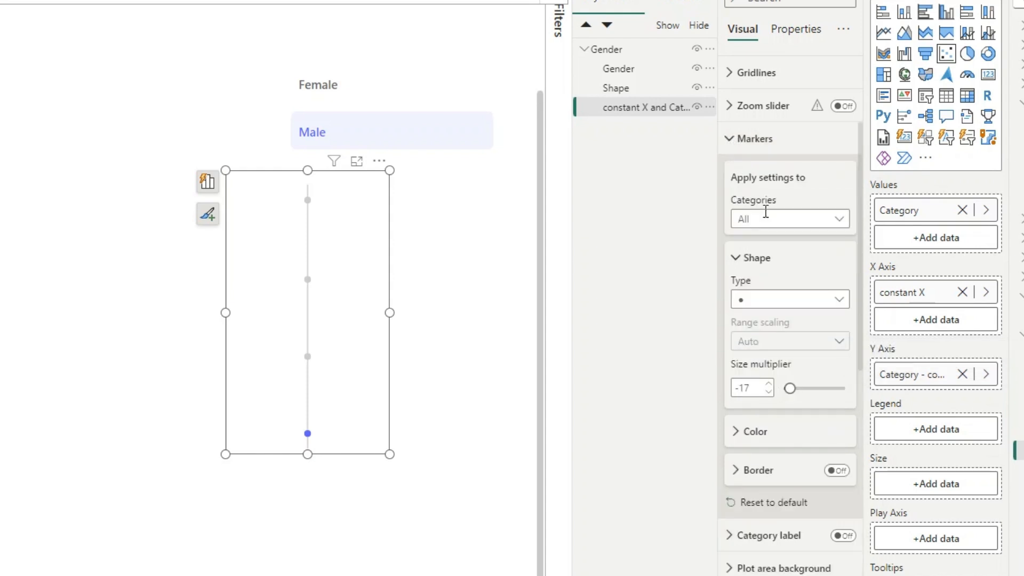
{"action": "left_click", "coordinate": [741, 435]}
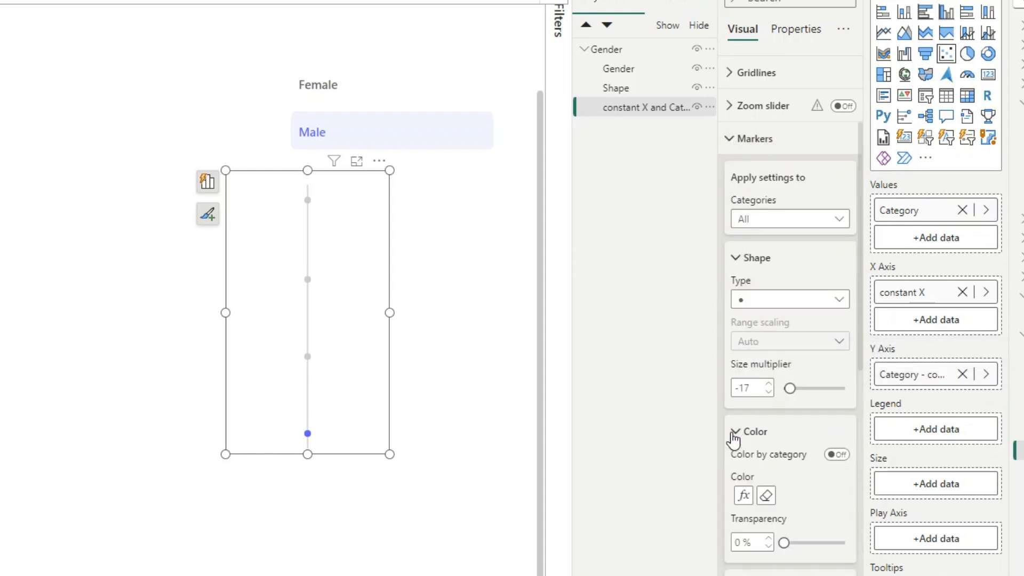
{"action": "scroll", "coordinate": [755, 426], "scroll_direction": "down", "scroll_amount": 4}
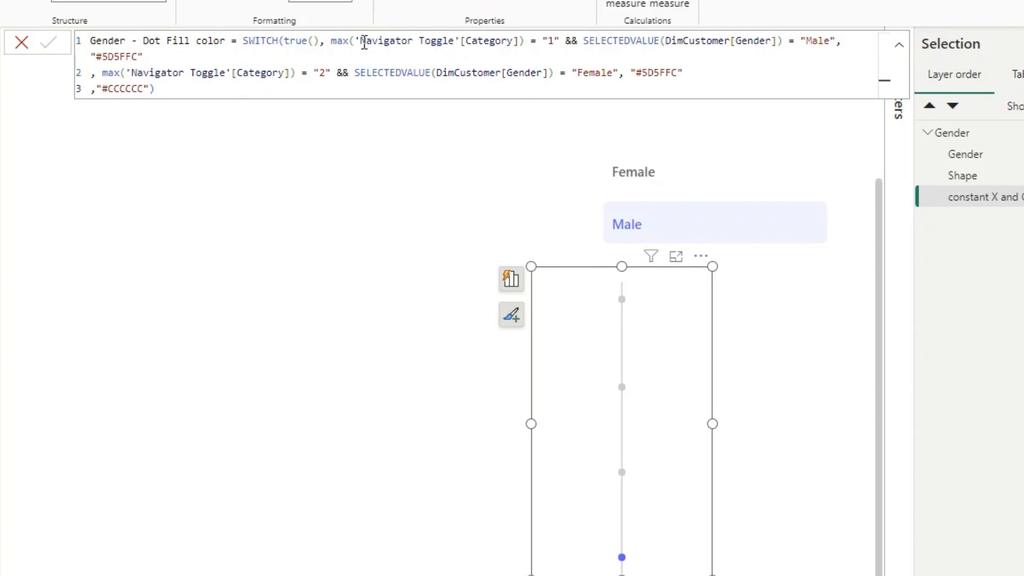
{"action": "left_click_drag", "start_coordinate": [359, 42], "coordinate": [520, 41]}
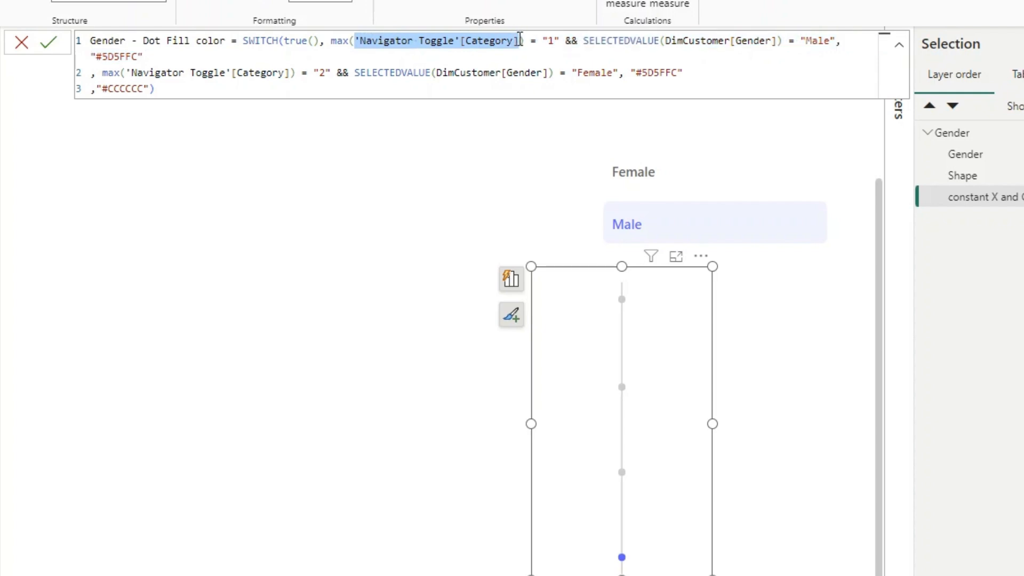
{"action": "left_click", "coordinate": [519, 51]}
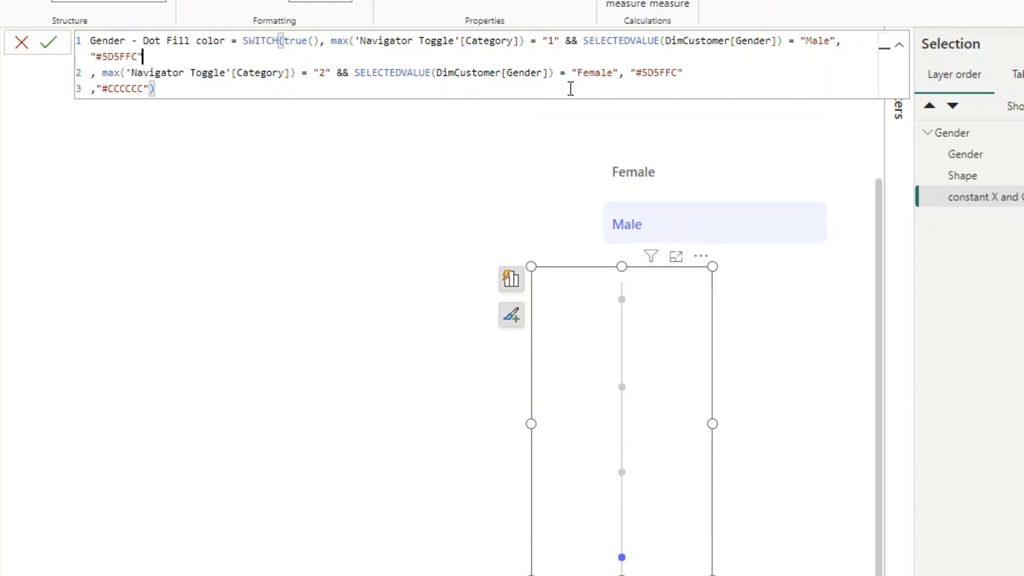
Switch the Gender slicer repeatedly between Female and Male, ending on Male, to check the highlighted dot in the scatter chart.
{"action": "left_click", "coordinate": [618, 178]}
{"action": "left_click", "coordinate": [633, 186]}
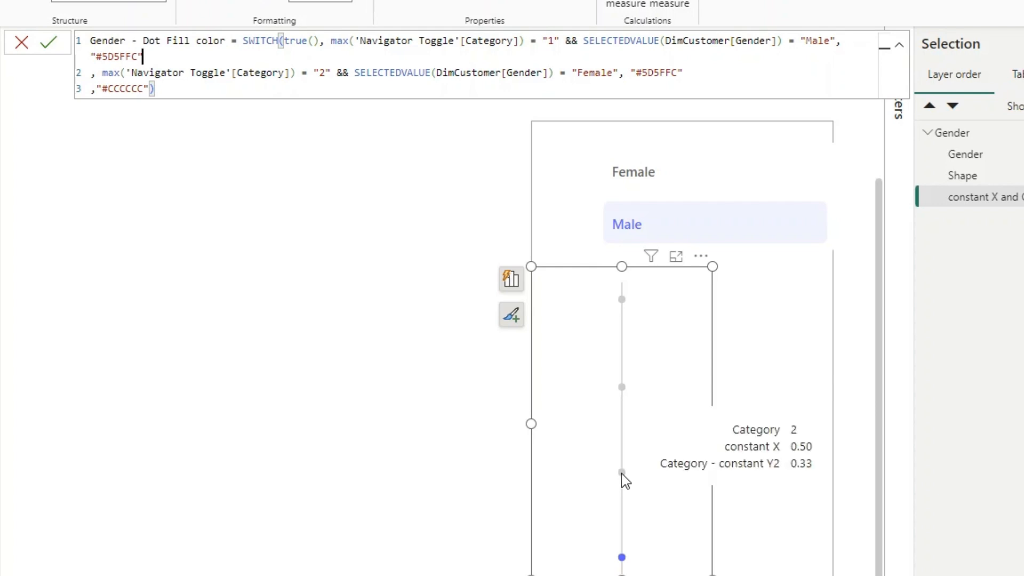
{"action": "left_click", "coordinate": [645, 189]}
{"action": "left_click", "coordinate": [651, 220]}
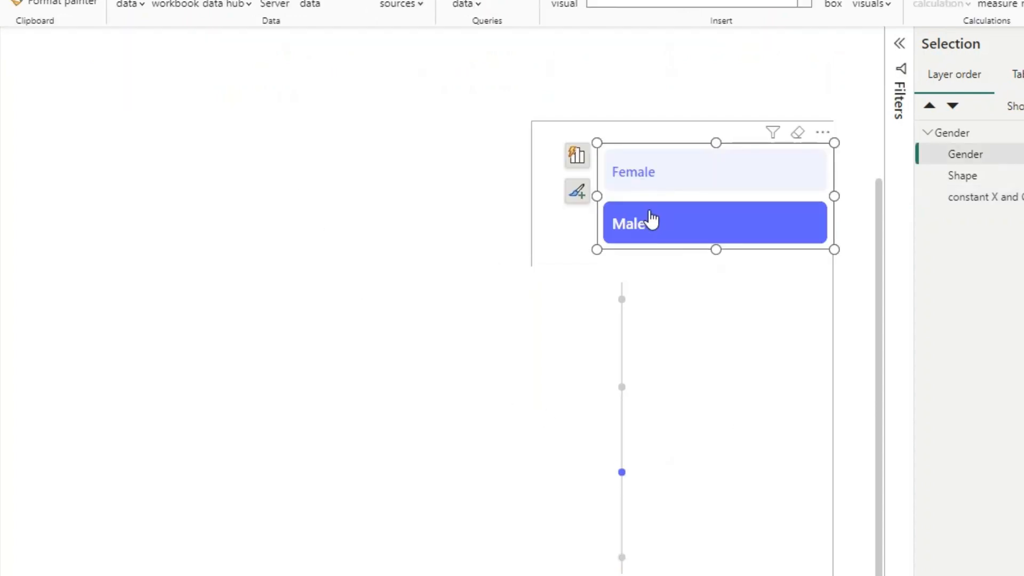
{"action": "left_click", "coordinate": [651, 220]}
{"action": "left_click", "coordinate": [651, 187]}
{"action": "left_click", "coordinate": [650, 185]}
{"action": "left_click", "coordinate": [651, 223]}
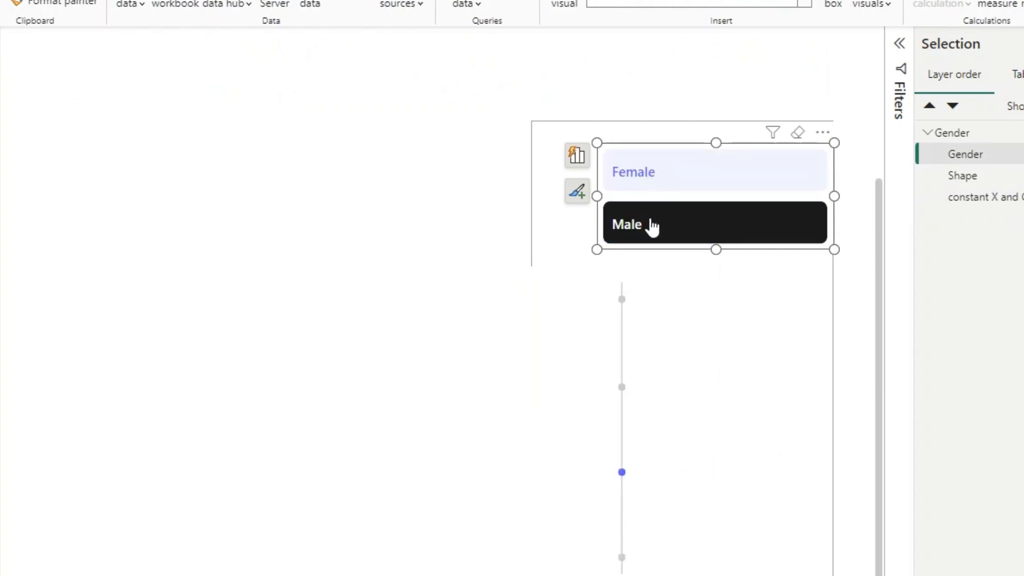
{"action": "left_click", "coordinate": [650, 185]}
{"action": "left_click", "coordinate": [651, 221]}
{"action": "left_click", "coordinate": [651, 190]}
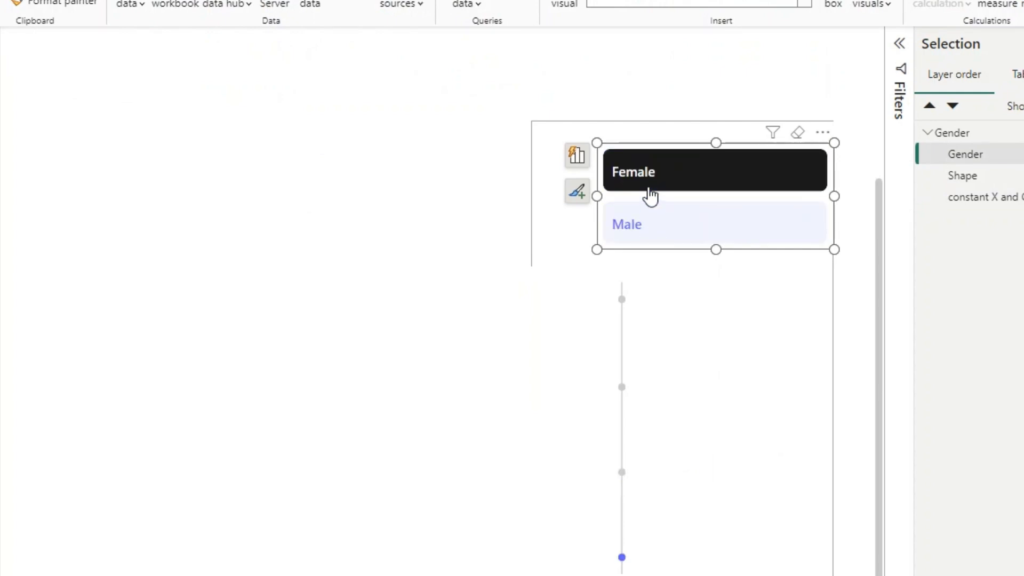
{"action": "left_click", "coordinate": [651, 223]}
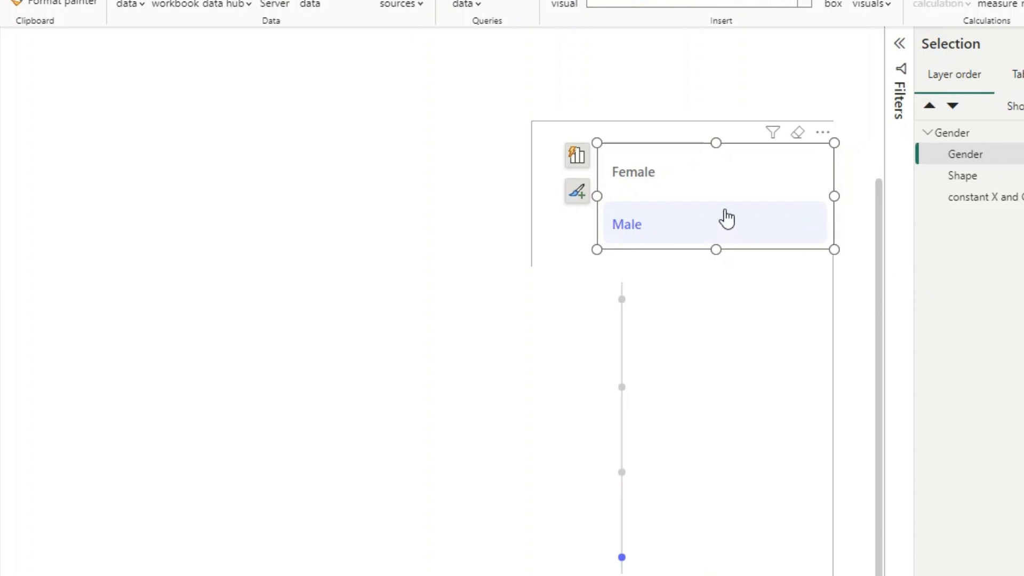
{"action": "left_click", "coordinate": [716, 187]}
{"action": "left_click", "coordinate": [714, 235]}
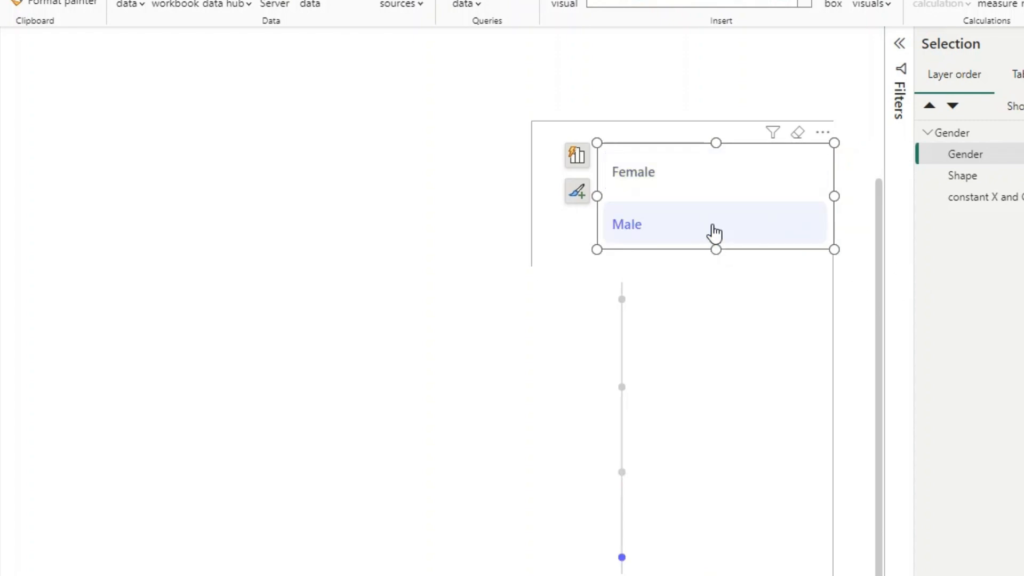
{"action": "left_click", "coordinate": [703, 170]}
{"action": "left_click", "coordinate": [693, 218]}
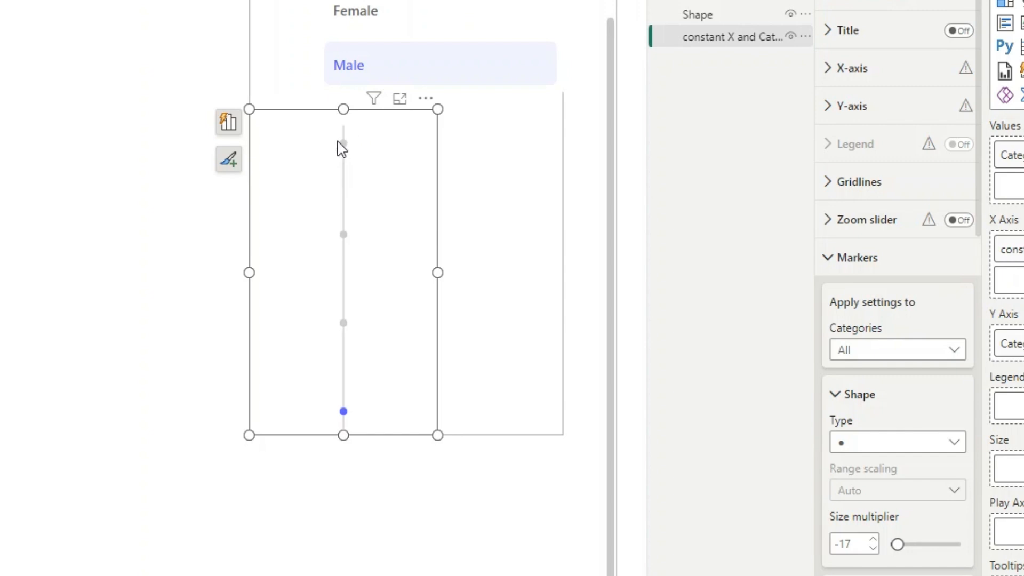
Check the scatter chart's X-axis formatting settings.
{"action": "left_click", "coordinate": [828, 73]}
{"action": "left_click", "coordinate": [828, 70]}
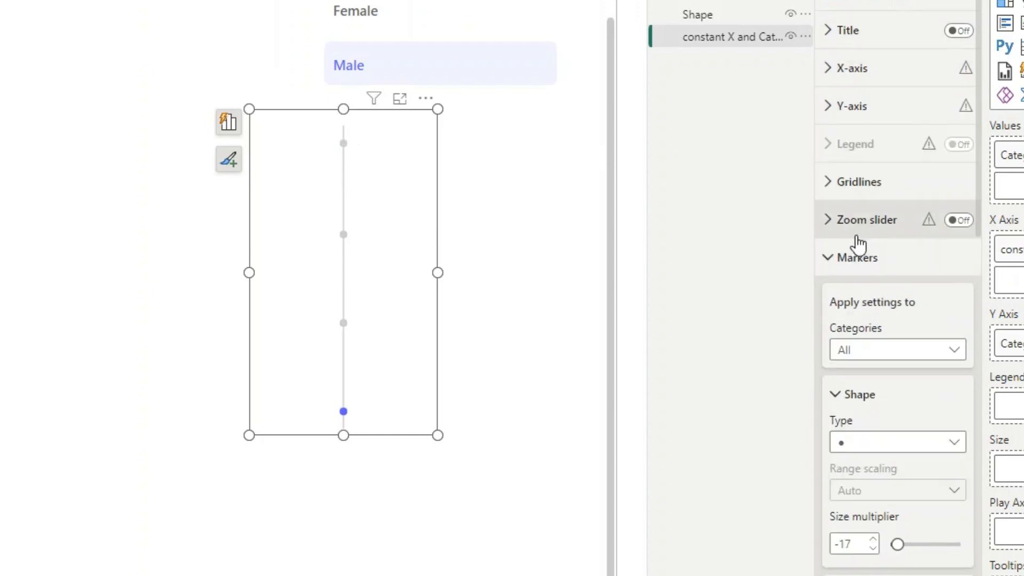
Clear the scatter chart's Y-axis minimum and maximum so both range limits use Auto.
{"action": "left_click", "coordinate": [828, 111]}
{"action": "left_click", "coordinate": [881, 198]}
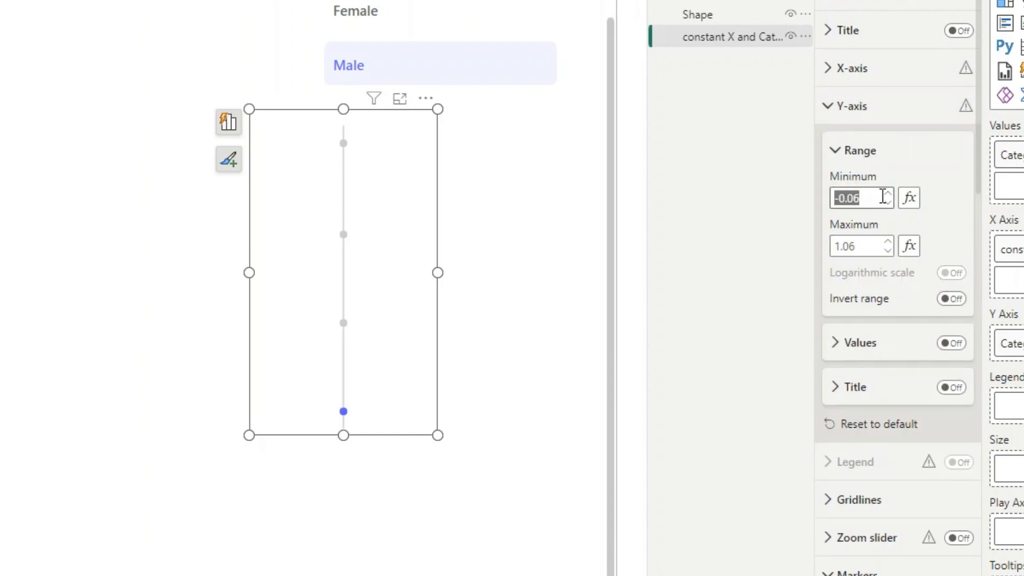
{"action": "key", "text": "BackSpace"}
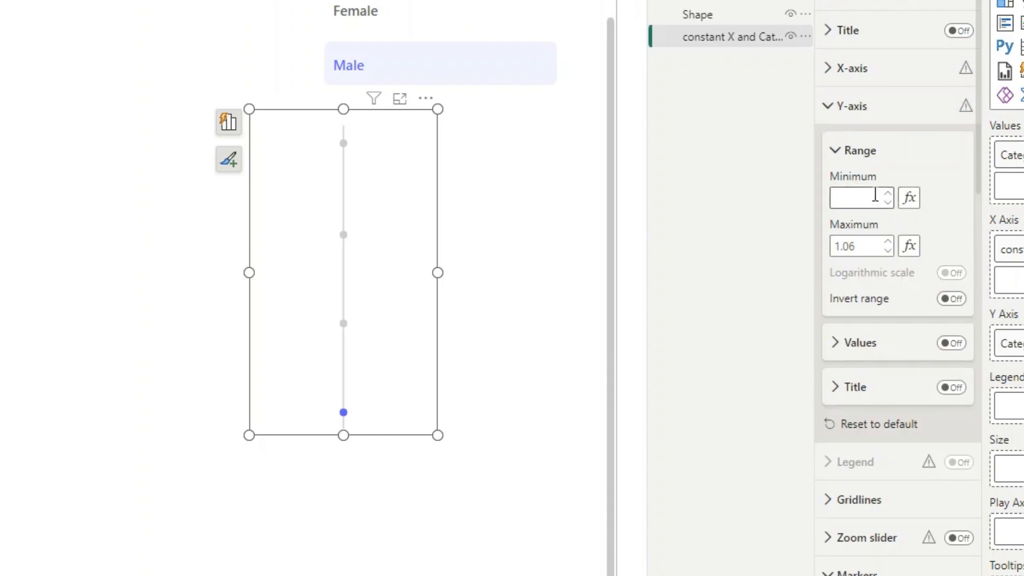
{"action": "left_click", "coordinate": [862, 250]}
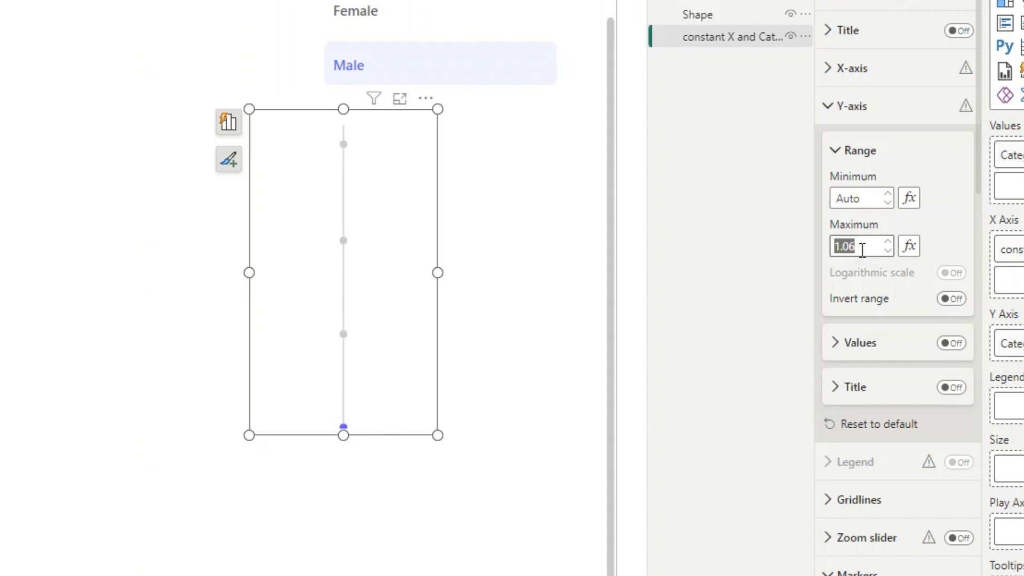
{"action": "key", "text": "BackSpace"}
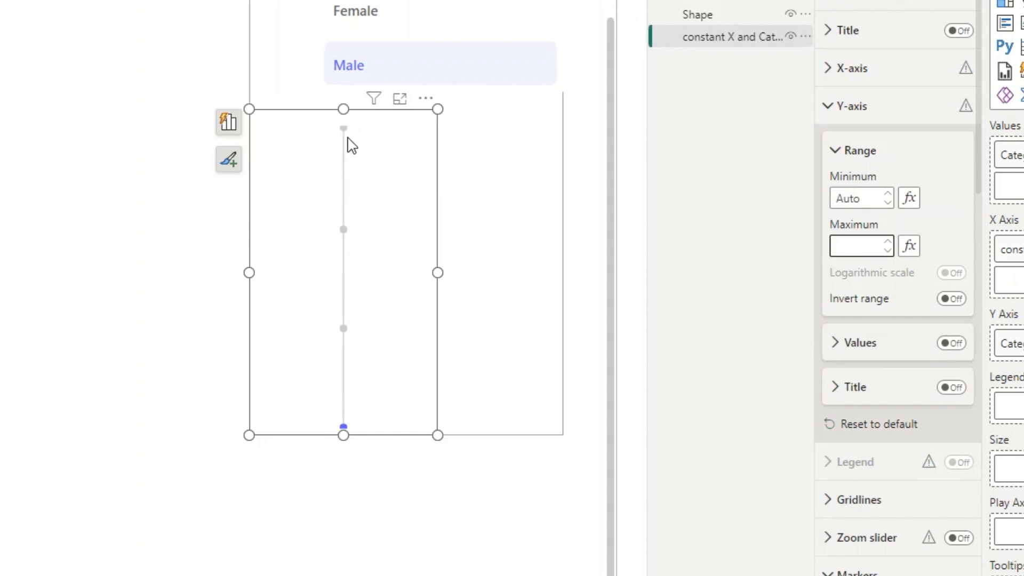
{"action": "left_click", "coordinate": [867, 197]}
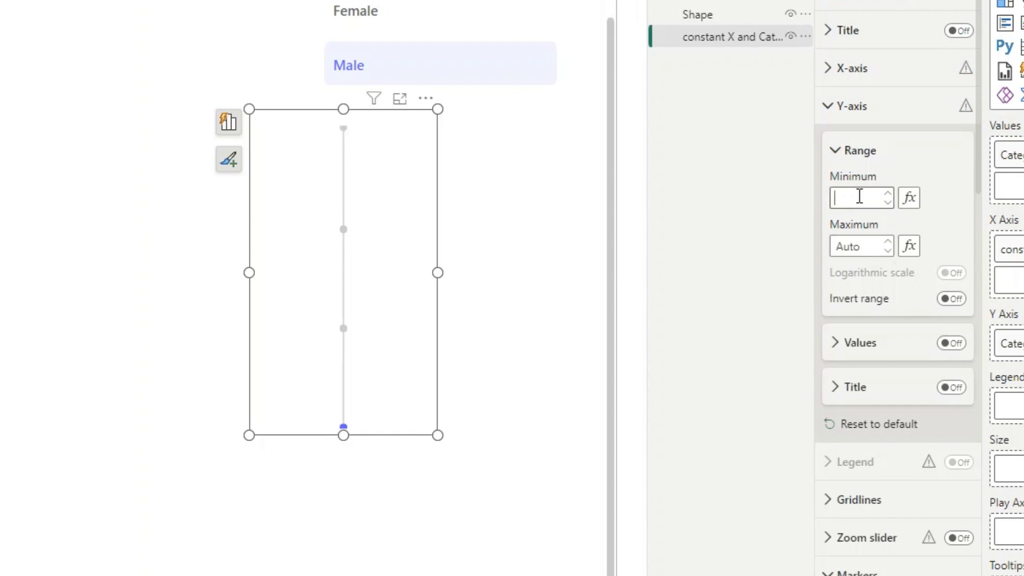
{"action": "left_click", "coordinate": [862, 248]}
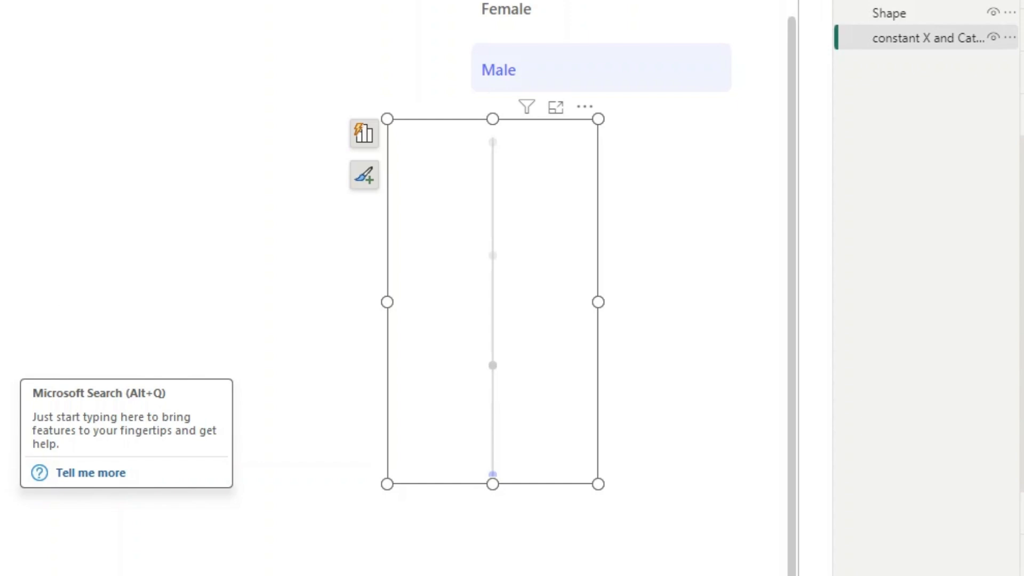
Insert a rectangle shape and place it over the scatter chart below the Male option.
{"action": "left_click", "coordinate": [744, 1]}
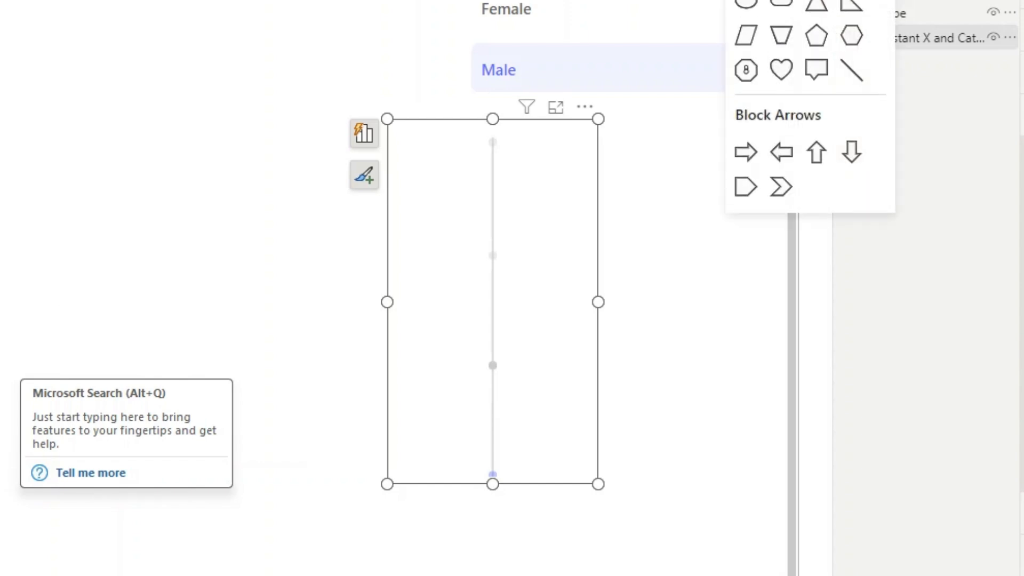
{"action": "left_click", "coordinate": [746, 1]}
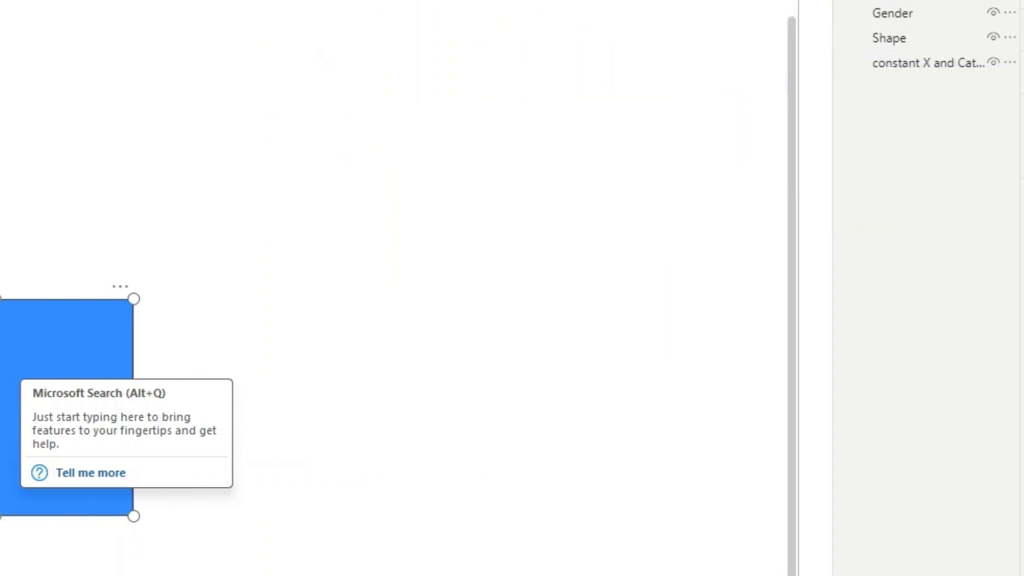
{"action": "left_click_drag", "start_coordinate": [1, 381], "coordinate": [981, 148]}
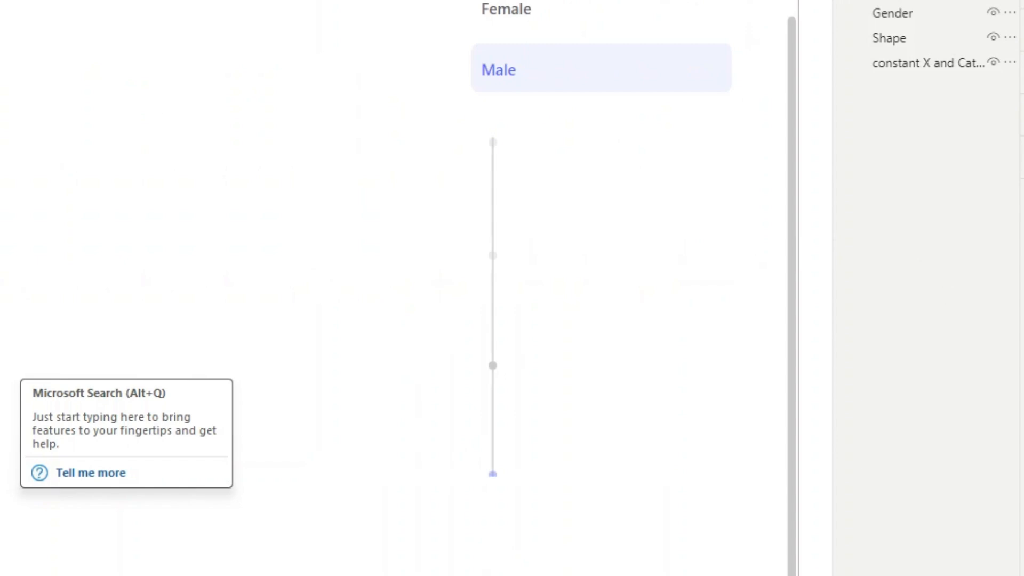
{"action": "left_click_drag", "start_coordinate": [1, 213], "coordinate": [610, 195]}
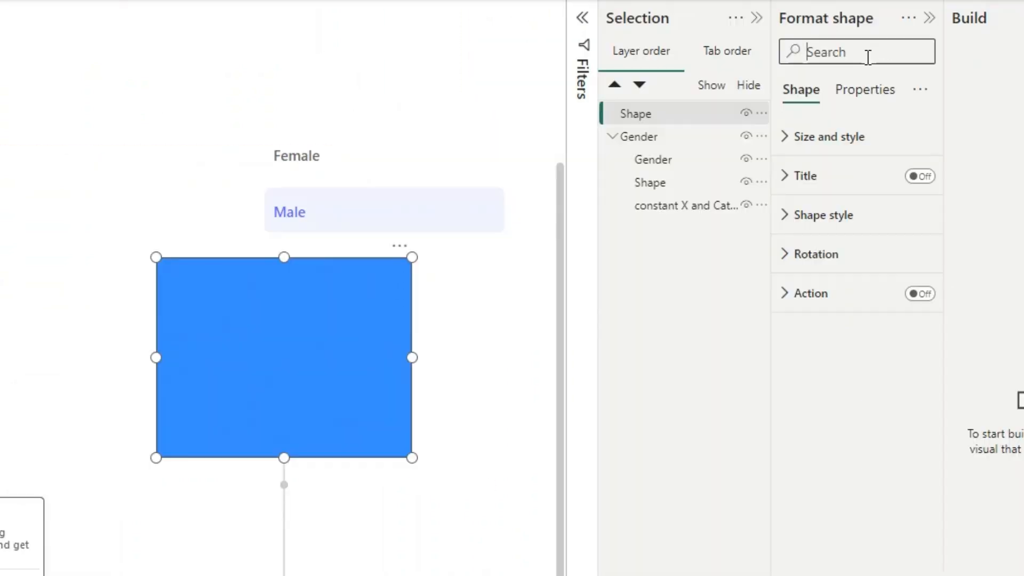
Find the fill setting of the new rectangle and turn its fill off.
{"action": "type", "text": "no"}
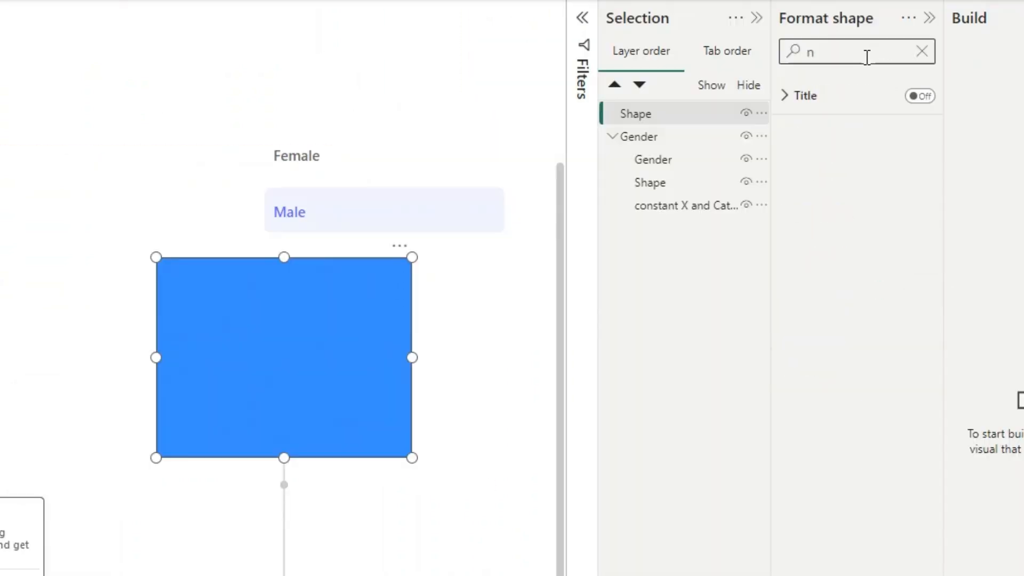
{"action": "key", "text": "BackSpace"}
{"action": "type", "text": "fill"}
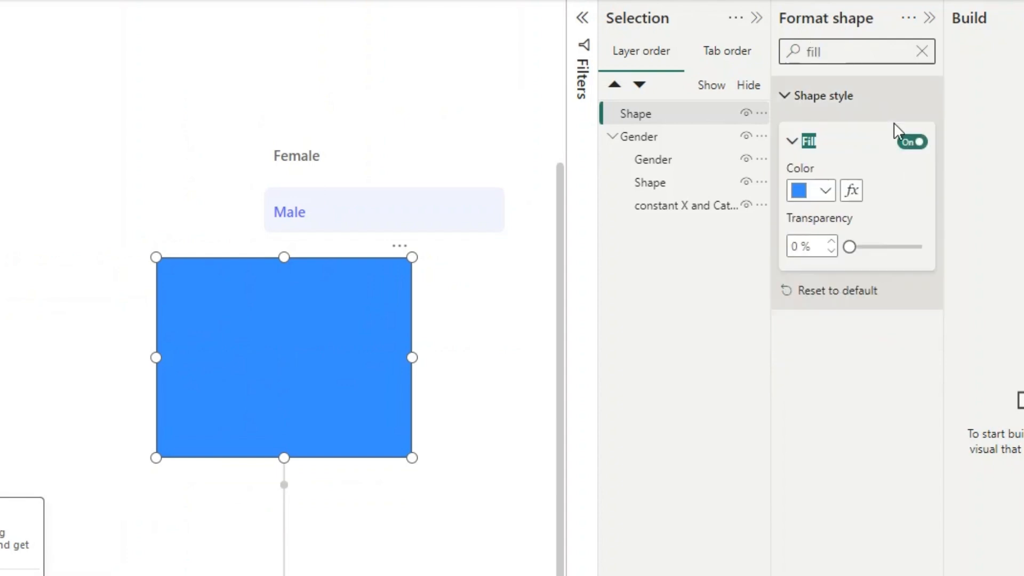
{"action": "left_click", "coordinate": [913, 142]}
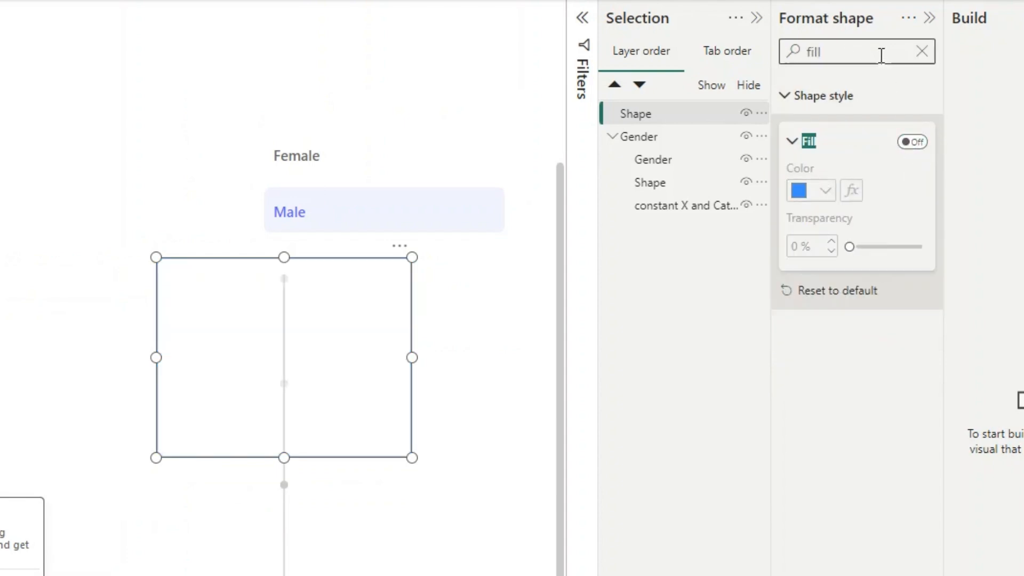
Turn off the rectangle's border and extend the shape downward over the scatter chart.
{"action": "key", "text": "BackSpace"}
{"action": "key", "text": "BackSpace"}
{"action": "type", "text": "boar"}
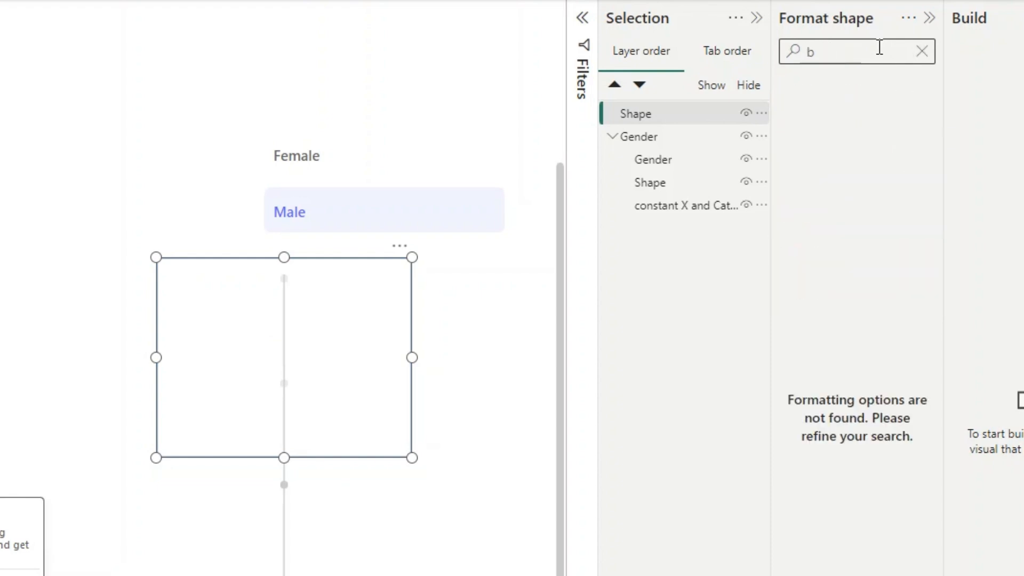
{"action": "scroll", "coordinate": [806, 530], "scroll_direction": "down", "scroll_amount": 15}
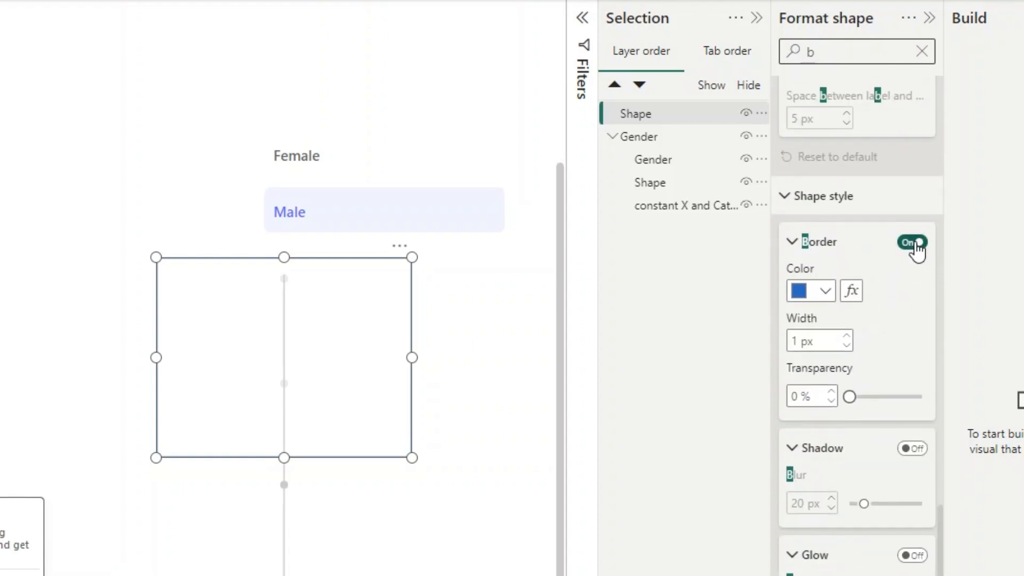
{"action": "left_click", "coordinate": [914, 244]}
{"action": "left_click_drag", "start_coordinate": [283, 458], "coordinate": [286, 547]}
{"action": "double_click", "coordinate": [283, 276]}
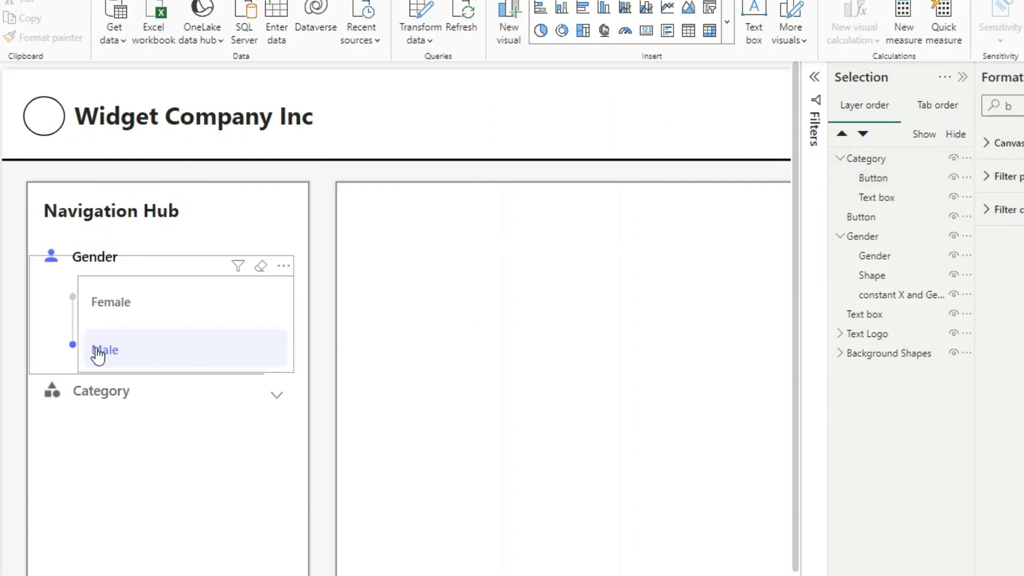
Test the Navigation Hub by expanding Category, switching its slicer among Clothing, Electronics, Gadgets and Accessories, and reopening Gender.
{"action": "left_click", "coordinate": [100, 401]}
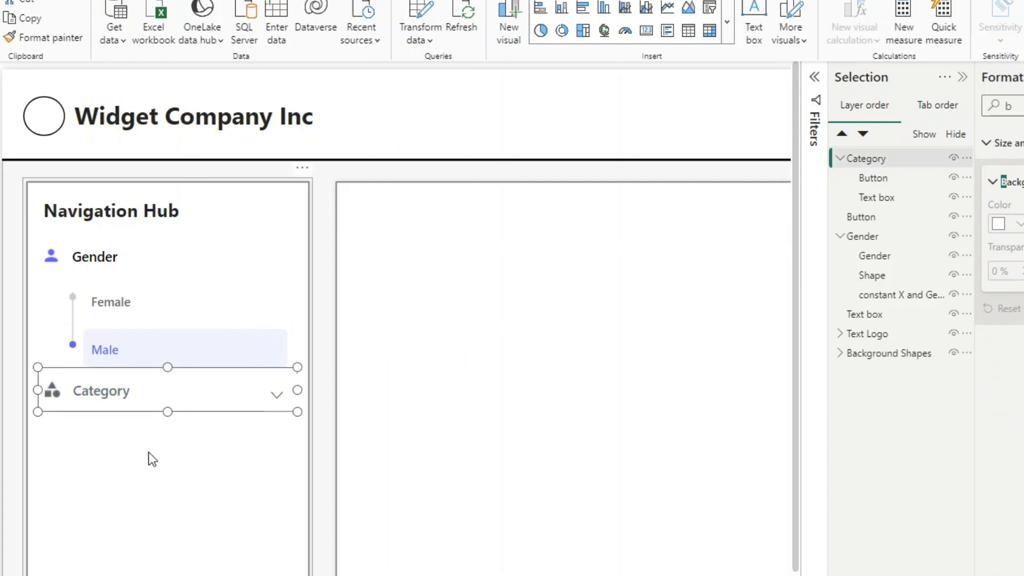
{"action": "left_click", "coordinate": [104, 401], "text": "ctrl"}
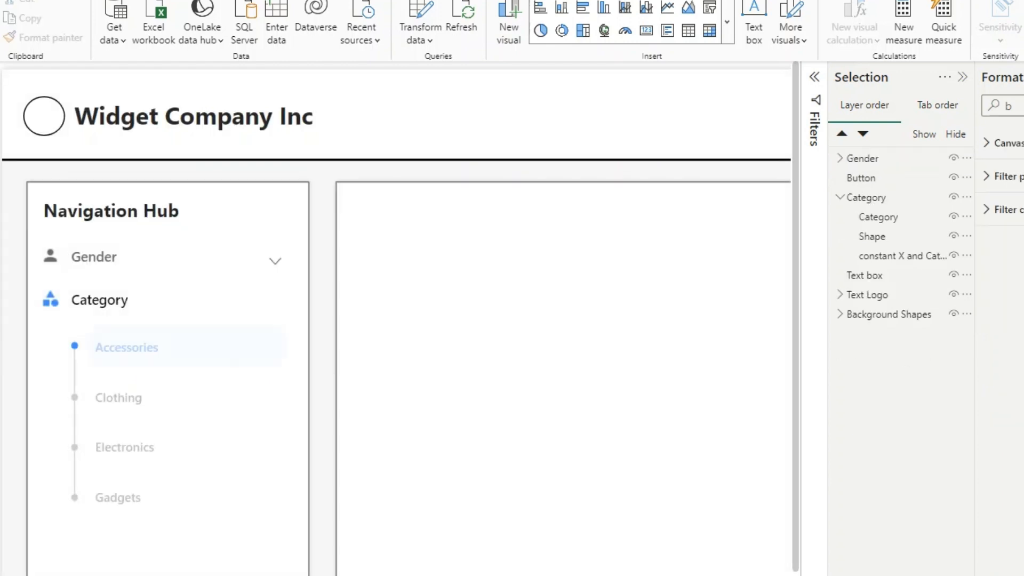
{"action": "left_click", "coordinate": [126, 409]}
{"action": "left_click", "coordinate": [133, 457]}
{"action": "left_click", "coordinate": [141, 509]}
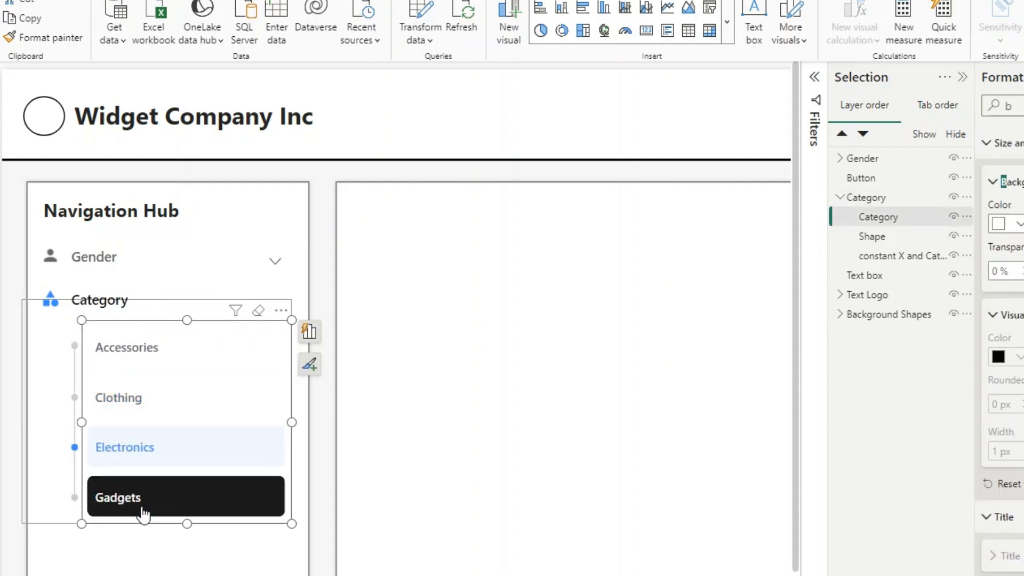
{"action": "left_click", "coordinate": [133, 451]}
{"action": "left_click", "coordinate": [131, 410]}
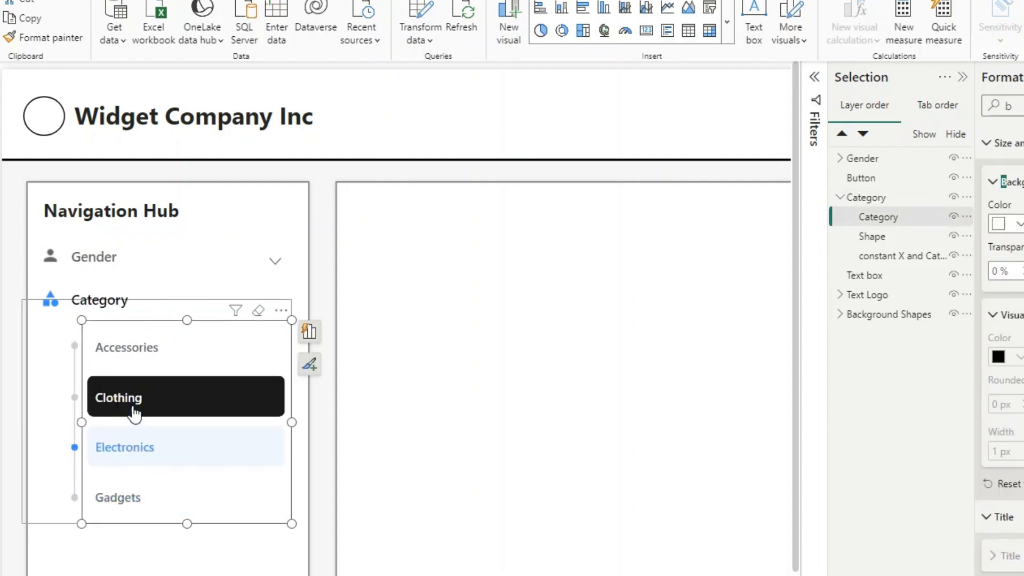
{"action": "left_click", "coordinate": [133, 352]}
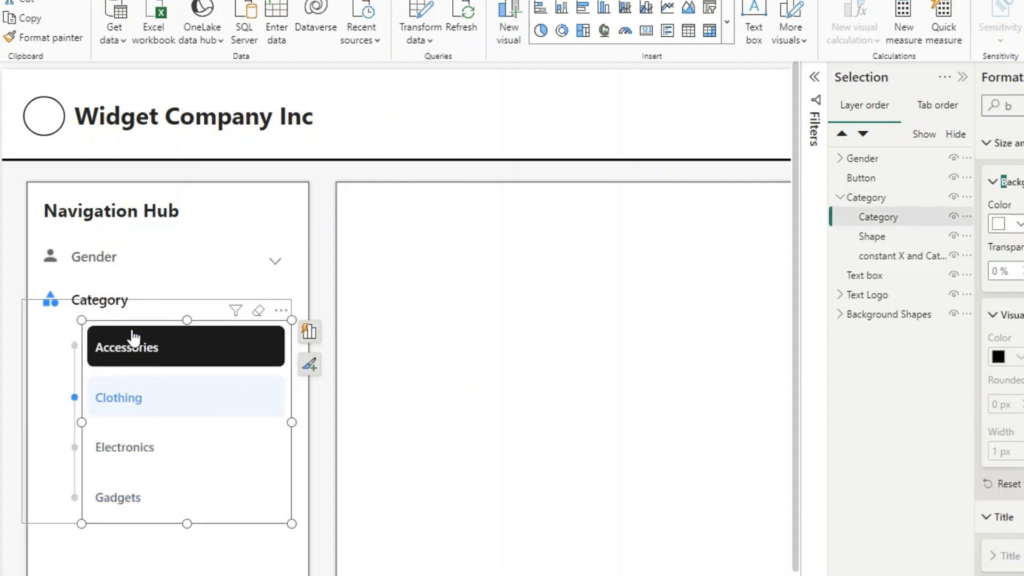
{"action": "left_click", "coordinate": [114, 270], "text": "ctrl"}
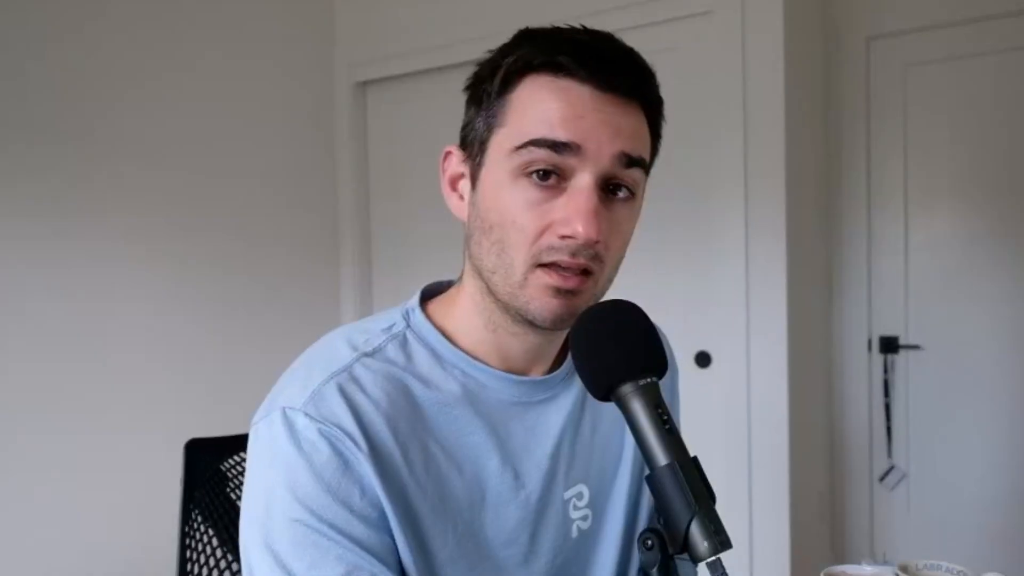